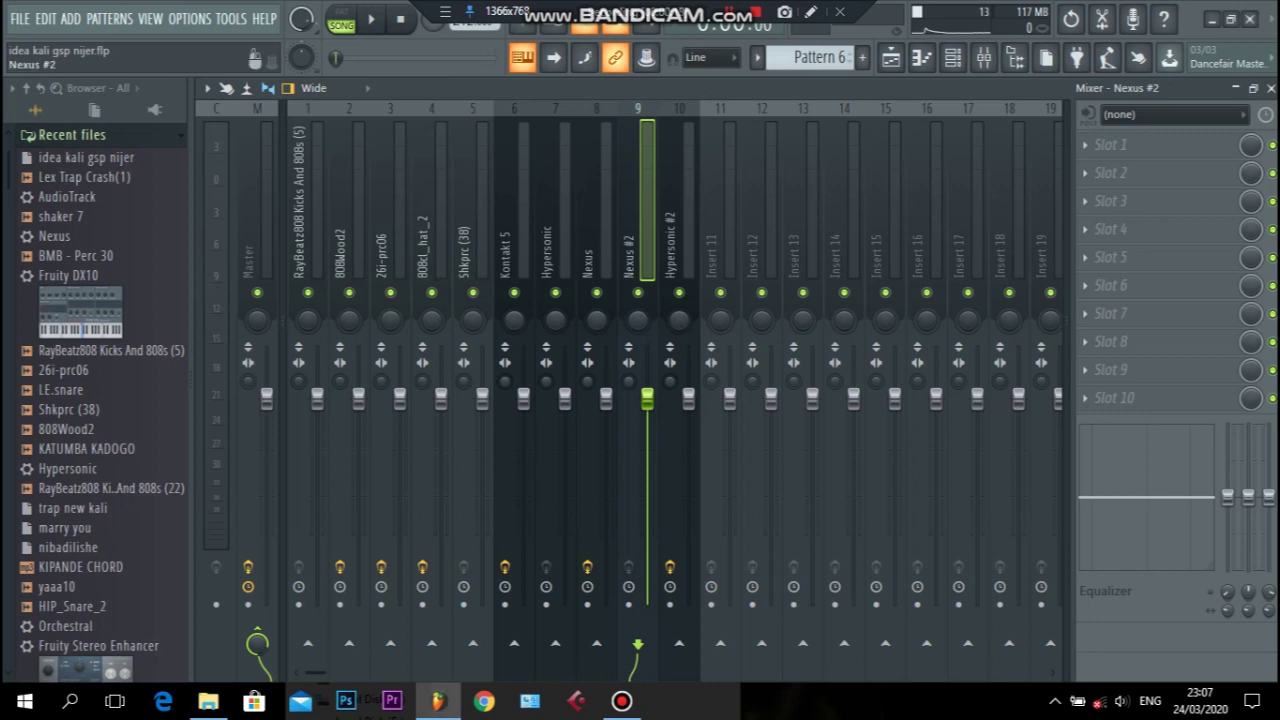
- Close the mixer and channel rack, fit the whole arrangement in the playlist and play the song
left_click(1270, 88)
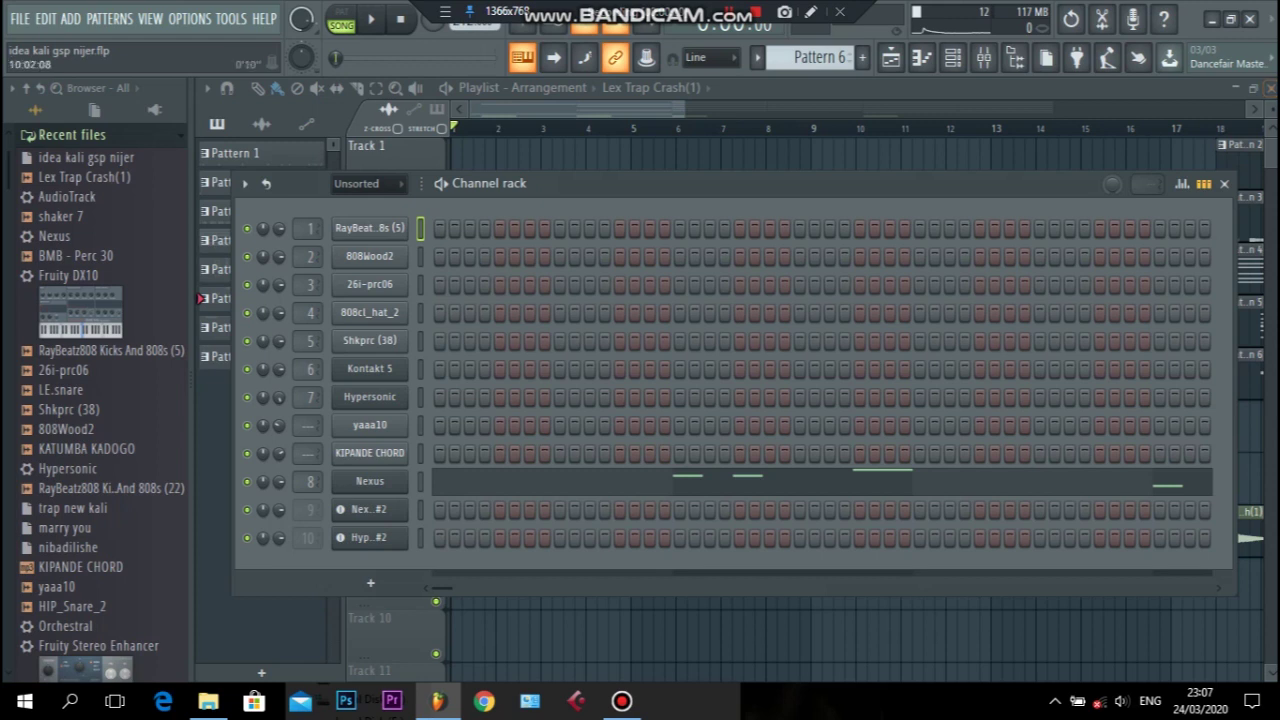
key("F6")
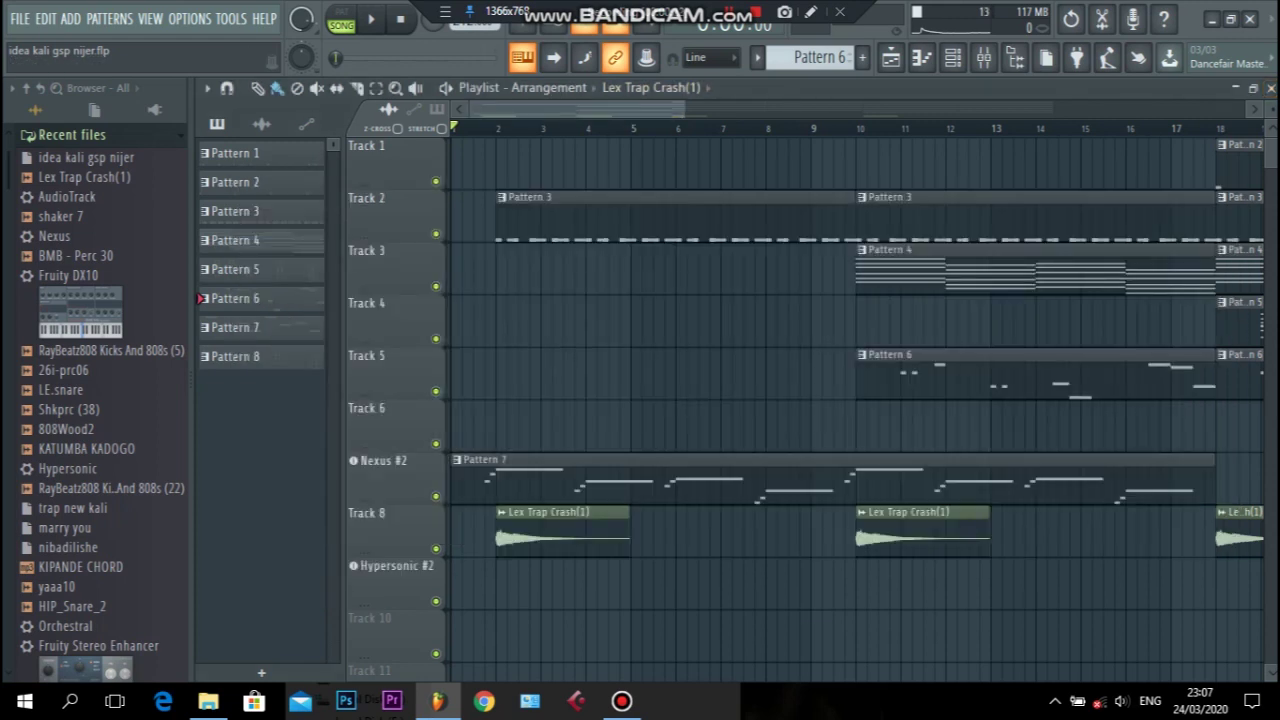
left_click_drag(684, 108, 1231, 108)
scroll(855, 400, "down", 1)
key("space")
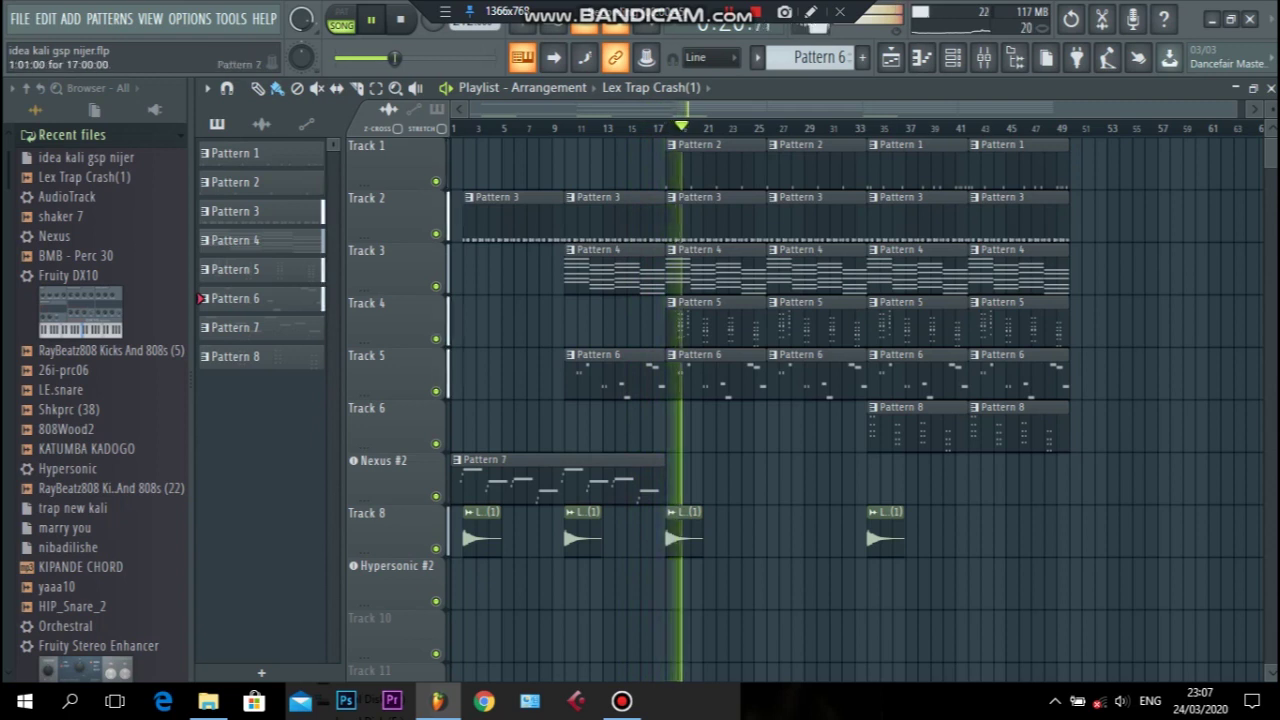
- Place a copy of Pattern 7 on the Nexus #2 track, spanning about bars 33 to 49, and leave it deselected
left_click(558, 480)
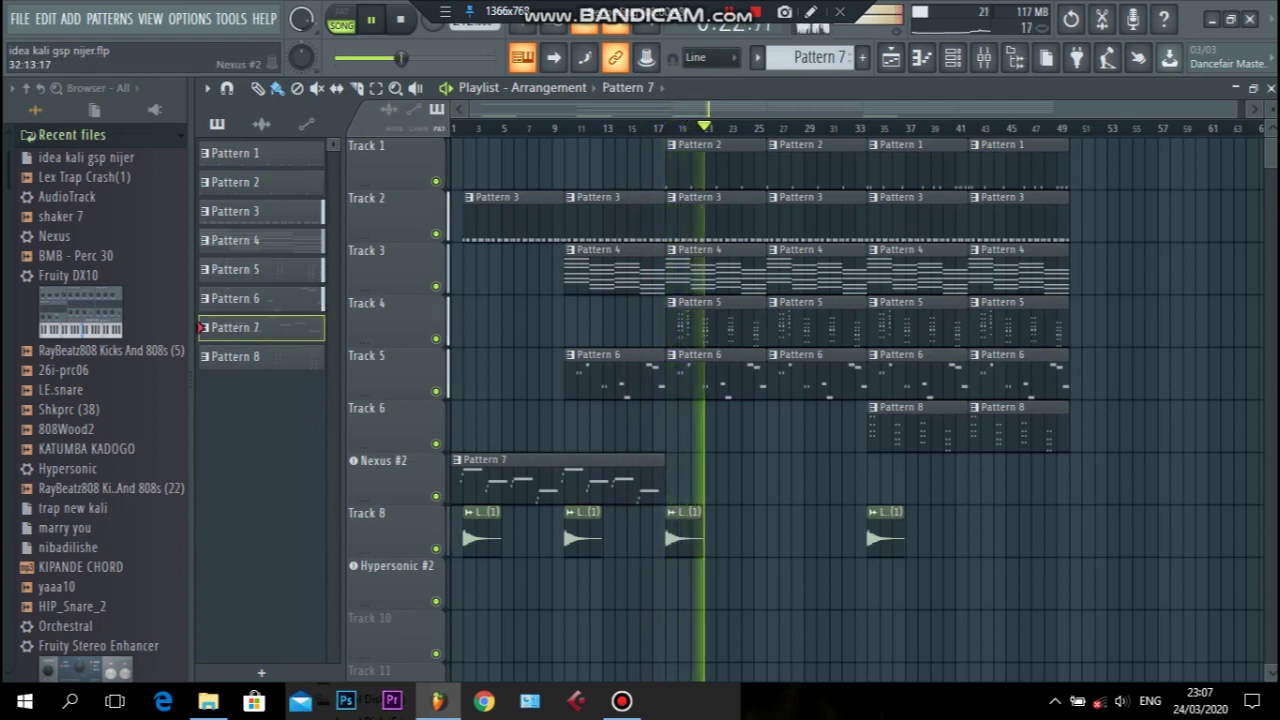
left_click(862, 480)
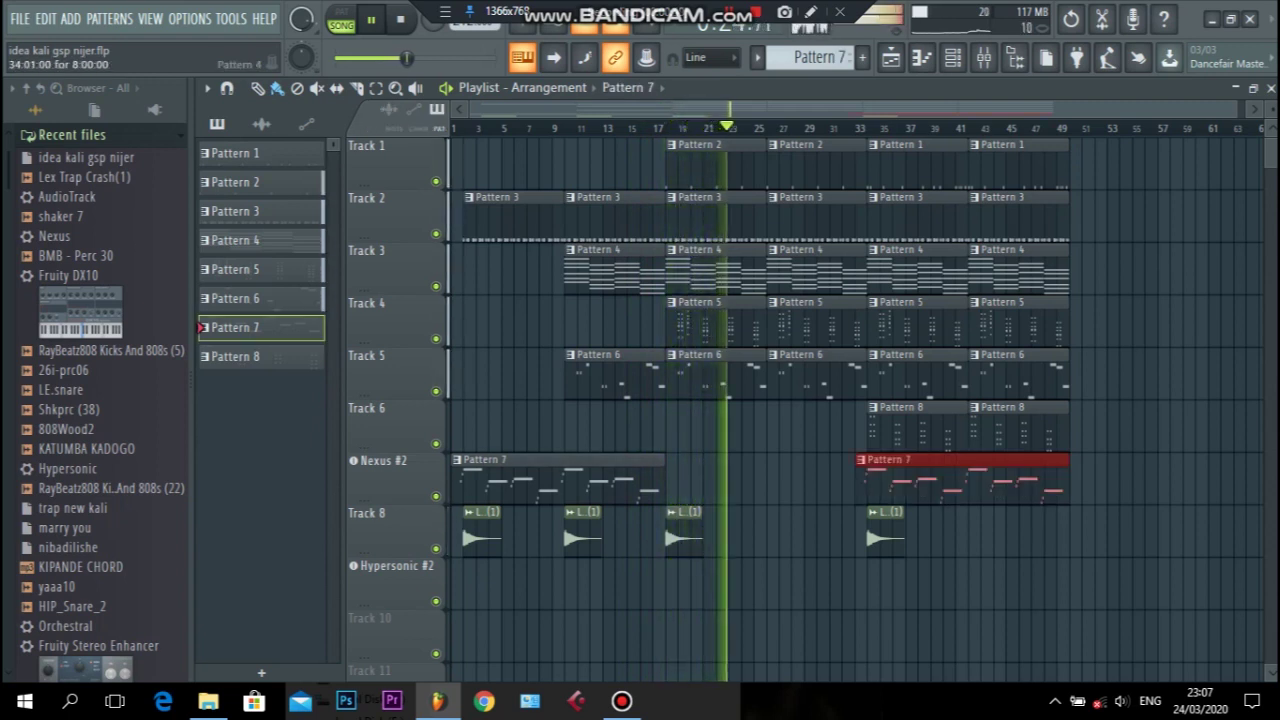
key("ctrl+d")
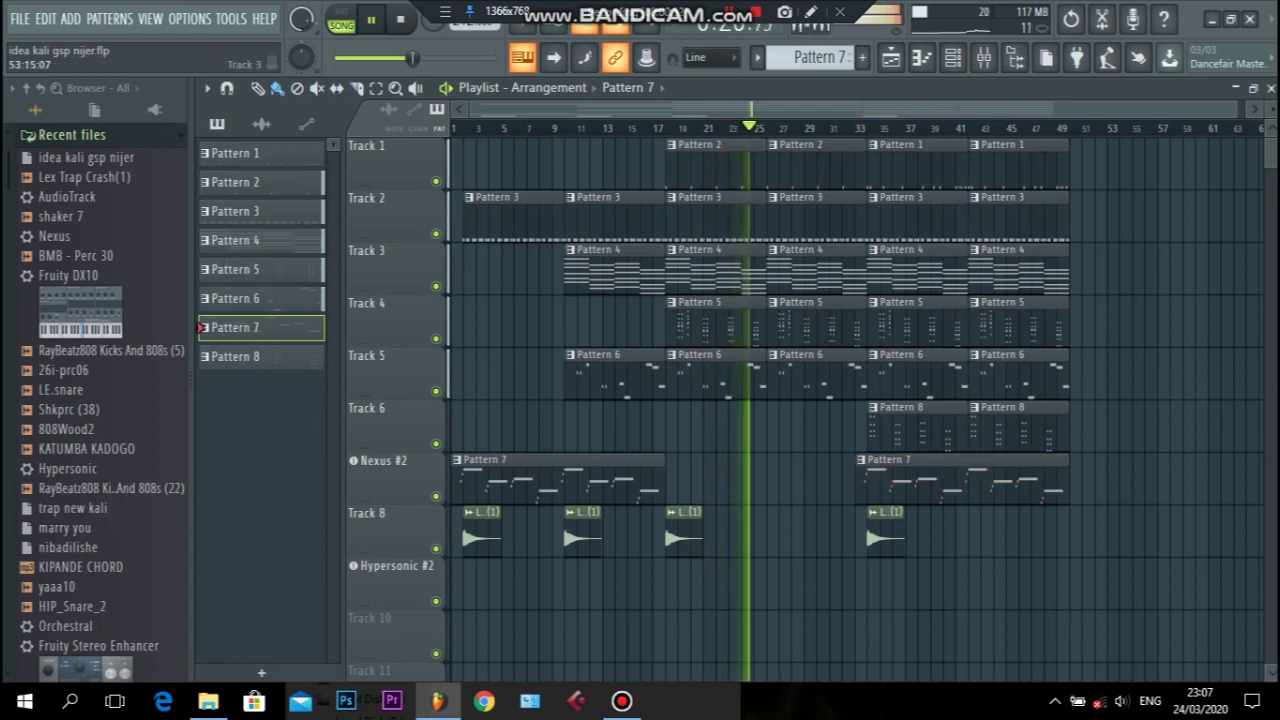
- Audition the song from about bar 33, stop playback and set the loop range to bars 34 through 49
left_click(854, 127)
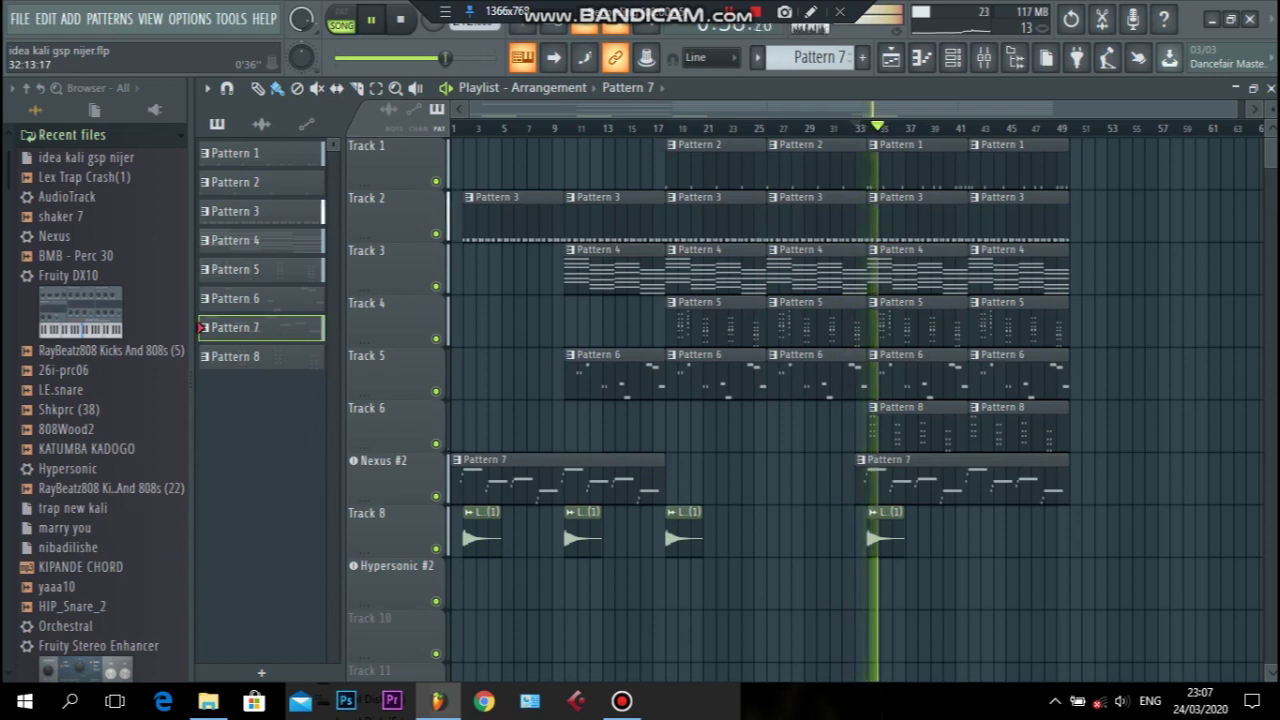
key("space")
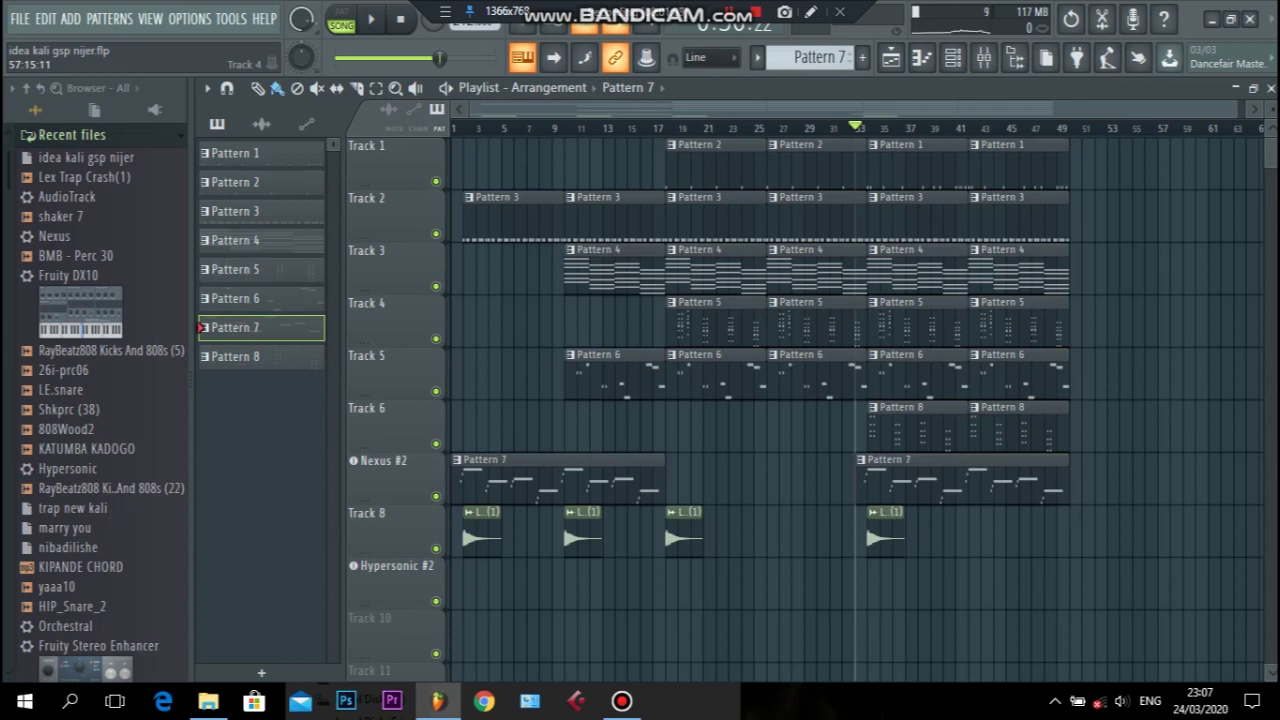
left_click_drag(867, 128, 1069, 128)
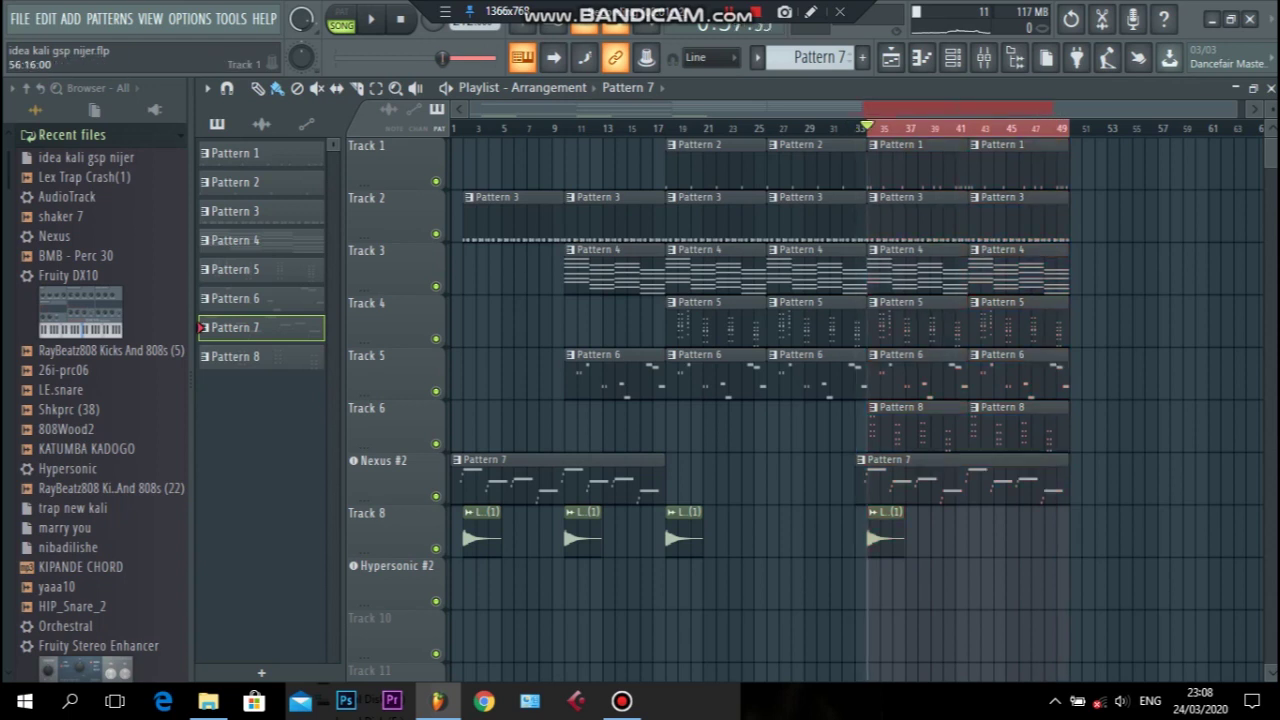
- Assign the yaaa10 and KIPANDE CHORD channels to new instrument tracks and return to the mixer
left_click(952, 57)
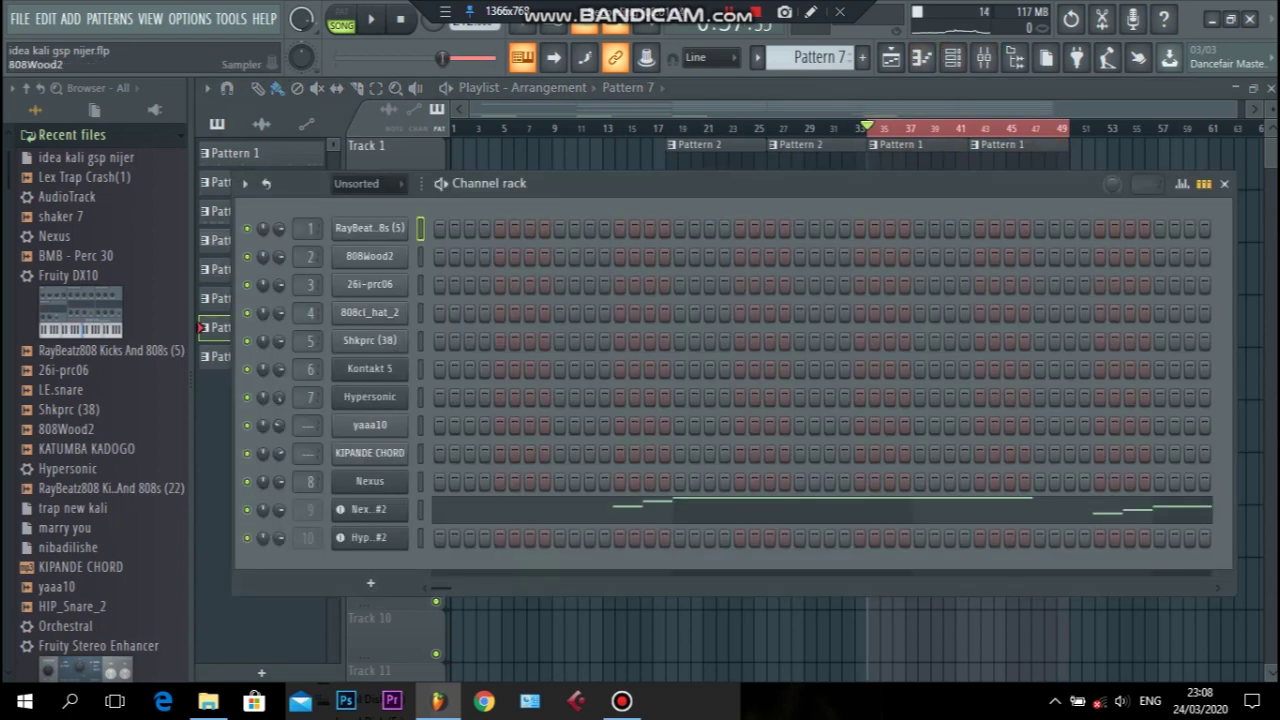
right_click(400, 425)
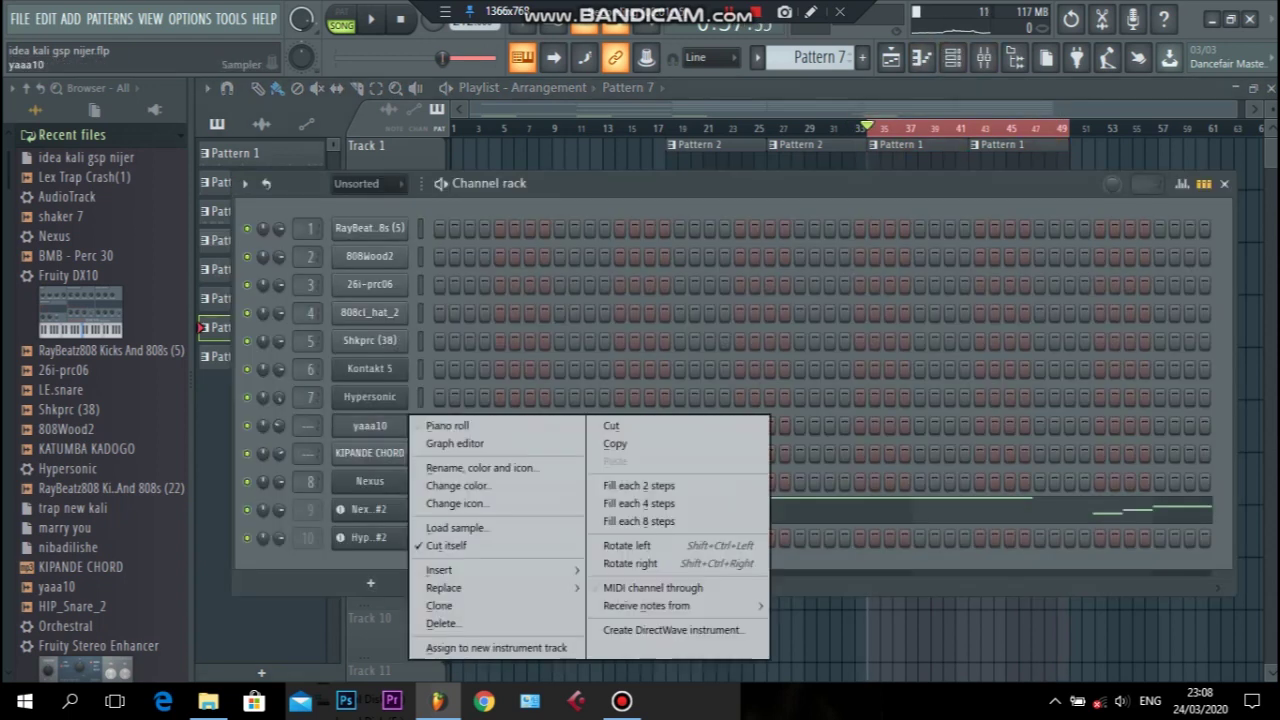
left_click(497, 647)
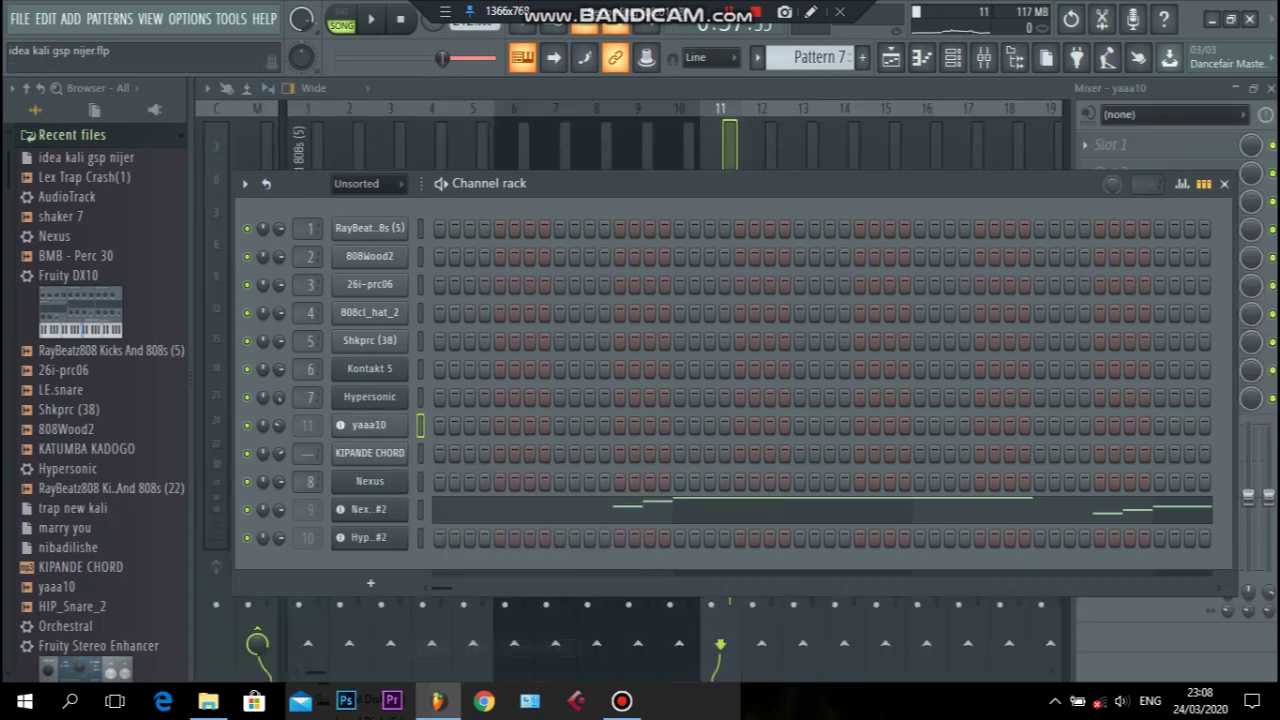
right_click(400, 453)
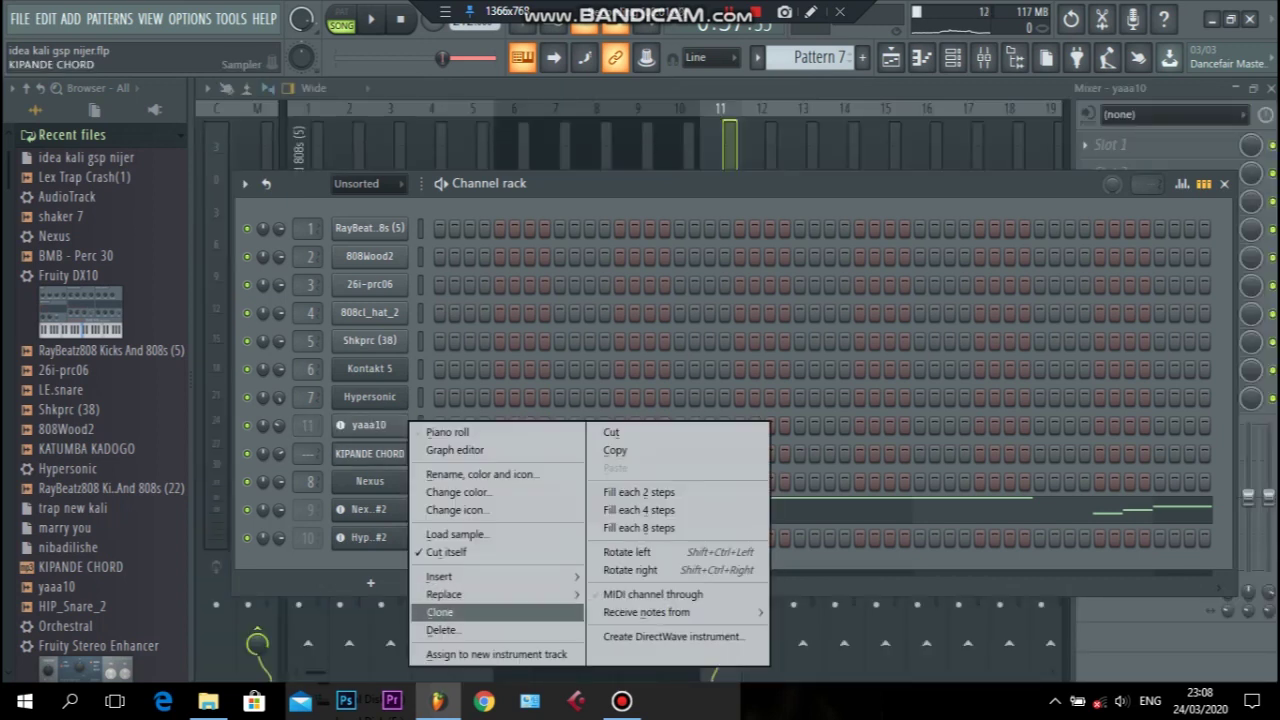
left_click(497, 652)
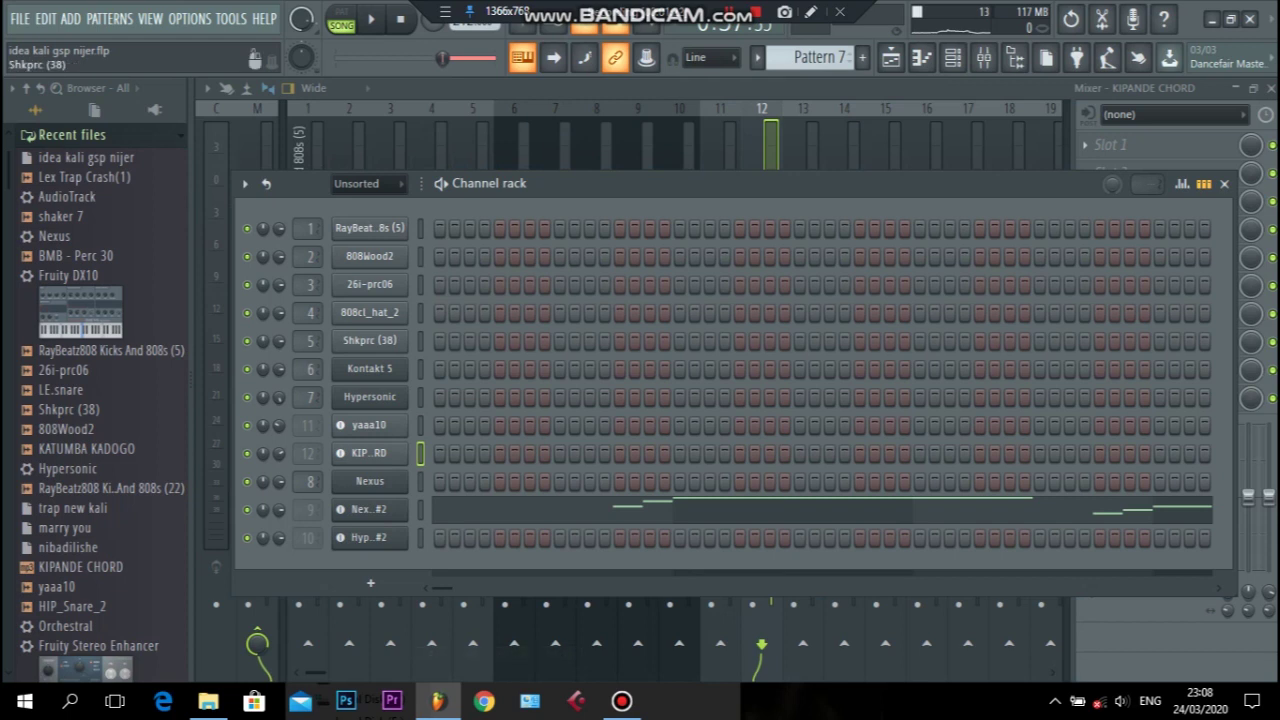
key("F6")
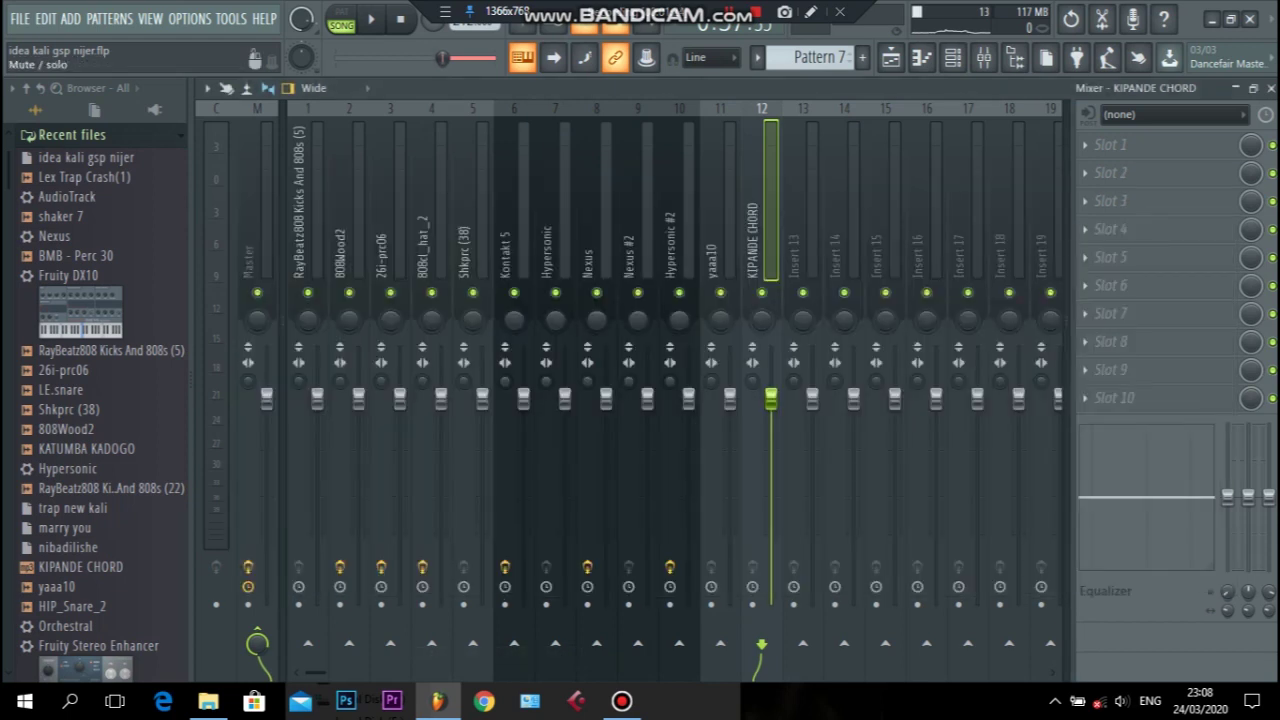
- Solo the RayBeatz808 Kicks And 808s (5) mixer track and play the loop range
right_click(308, 292)
left_click(308, 220)
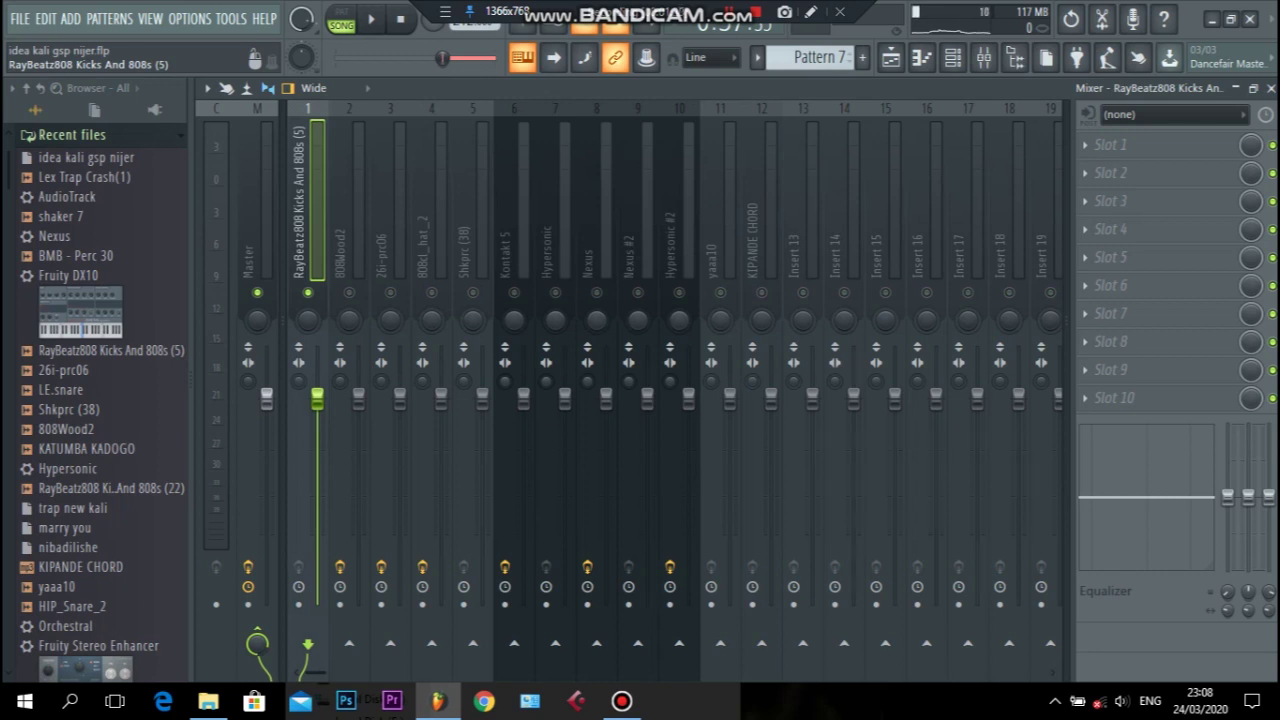
key("space")
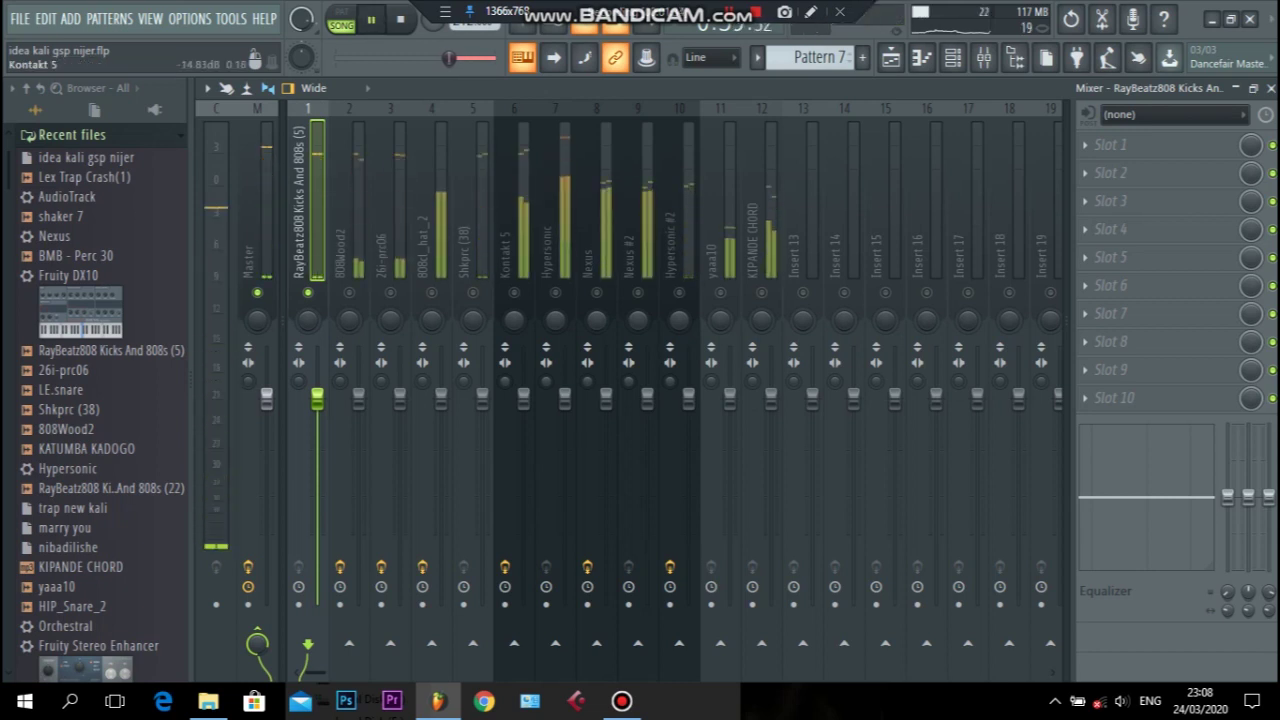
- Set the channel rack filter to All and return to the mixer
left_click(953, 57)
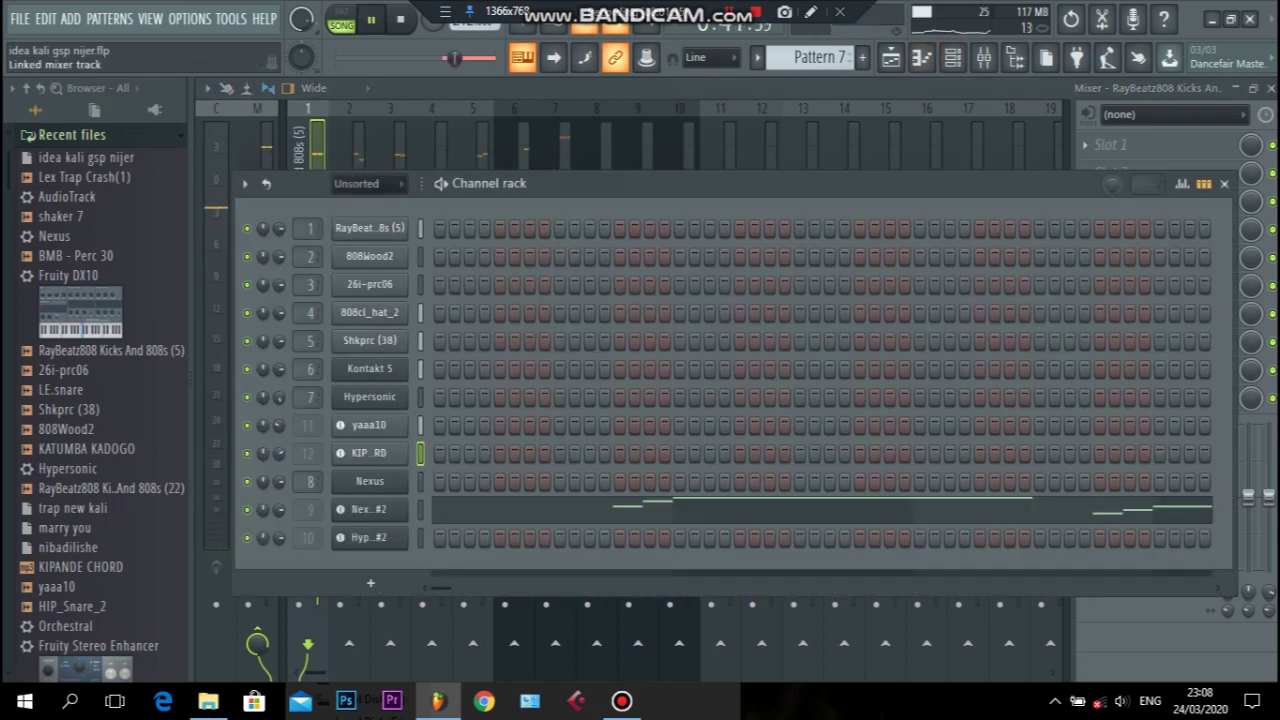
left_click(356, 183)
left_click(352, 205)
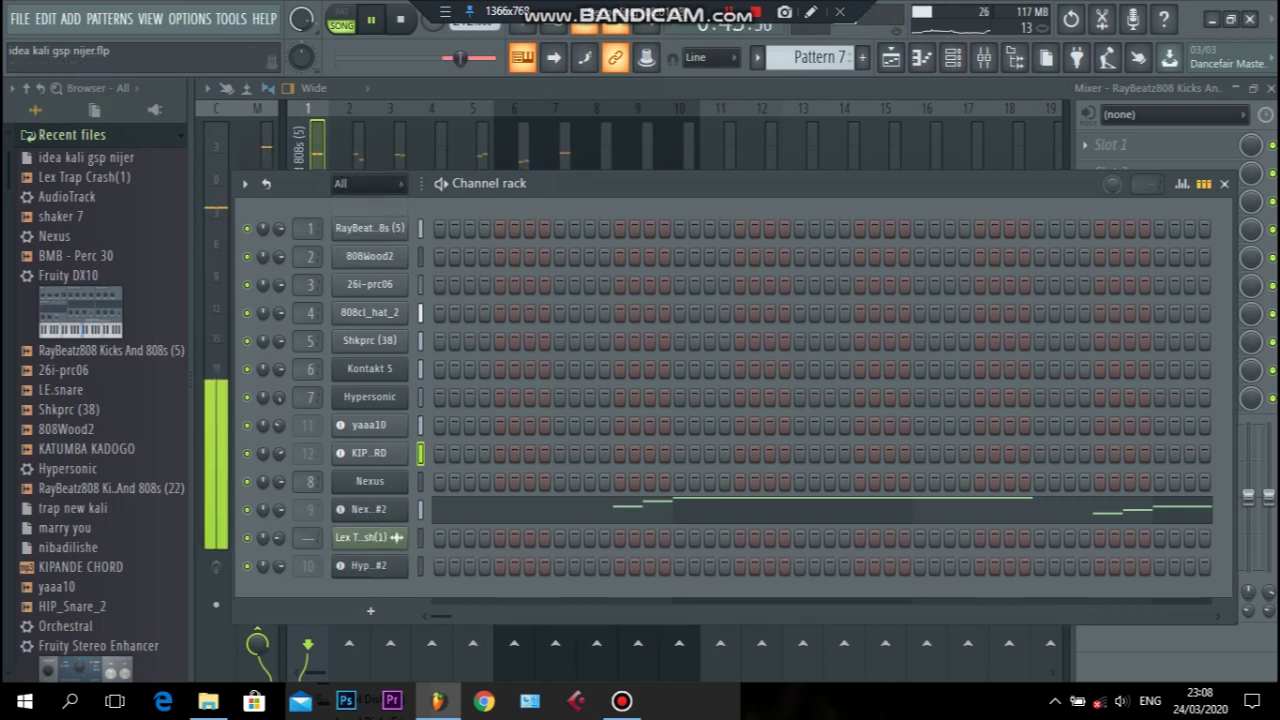
key("F6")
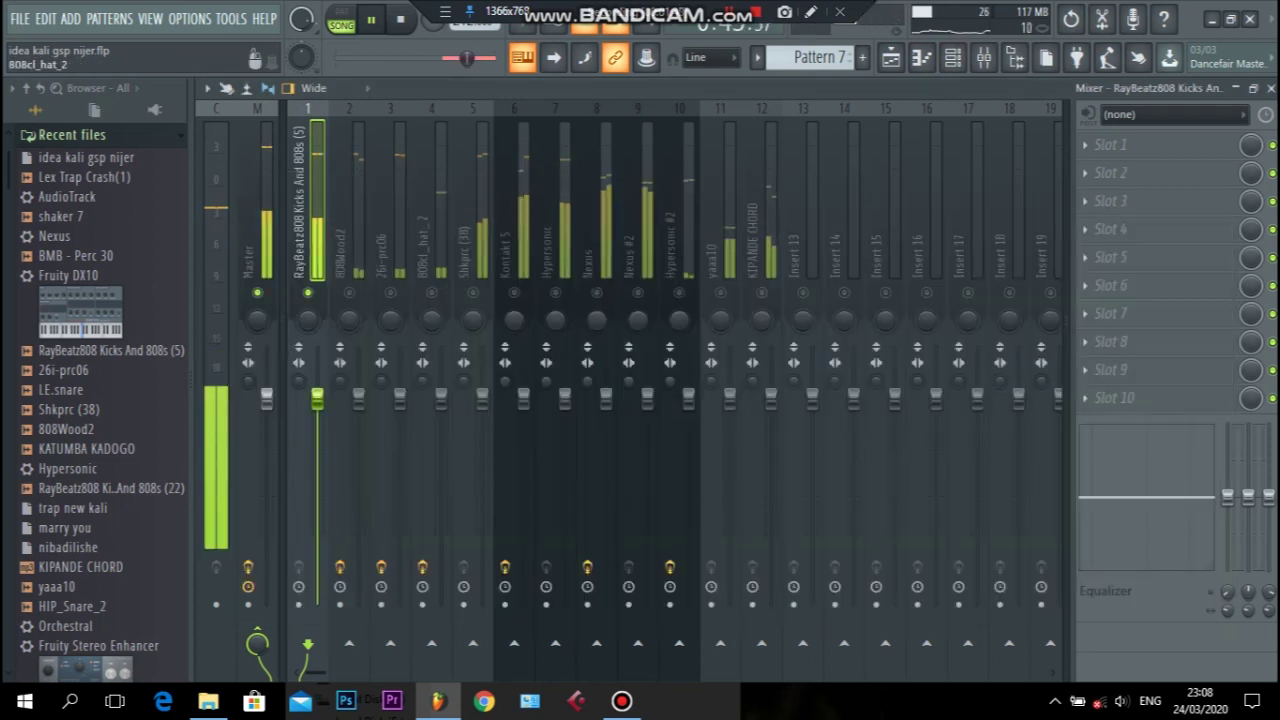
- Lower the RayBeatz808 Kicks And 808s (5) fader slightly, then unmute and select the 808Wood2 mixer track
left_click_drag(317, 398, 317, 427)
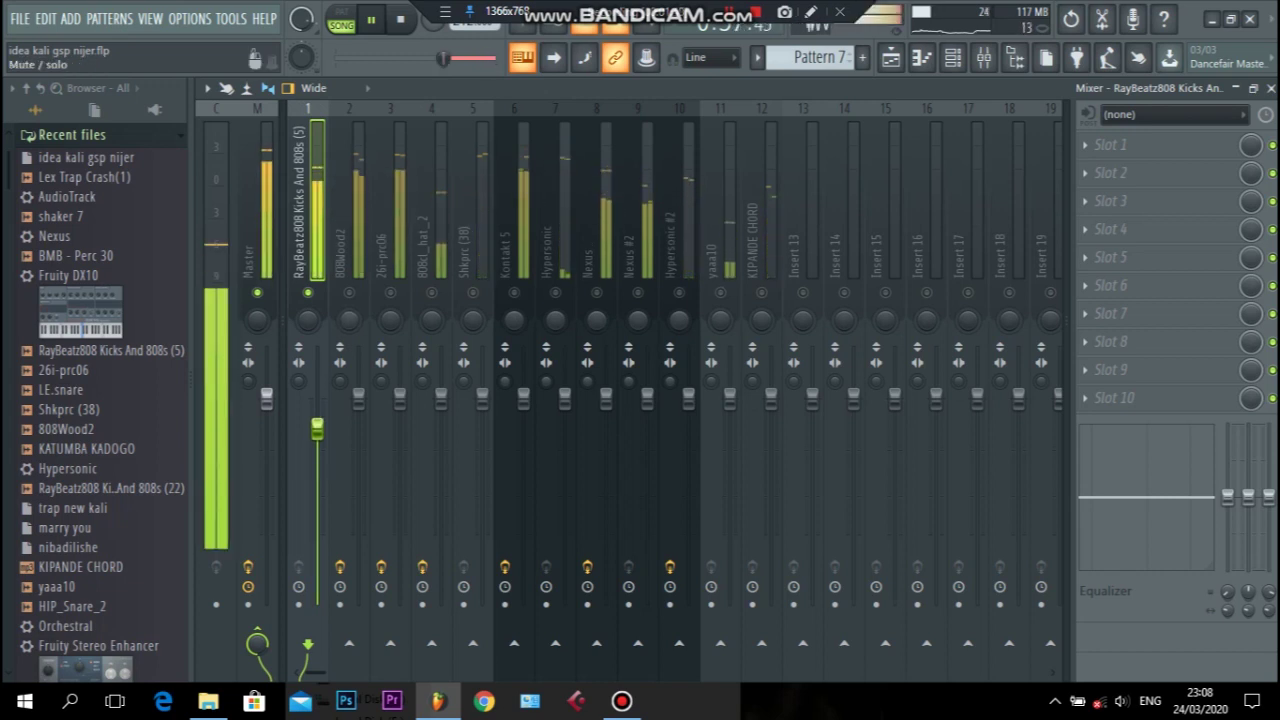
left_click(349, 292)
left_click(345, 255)
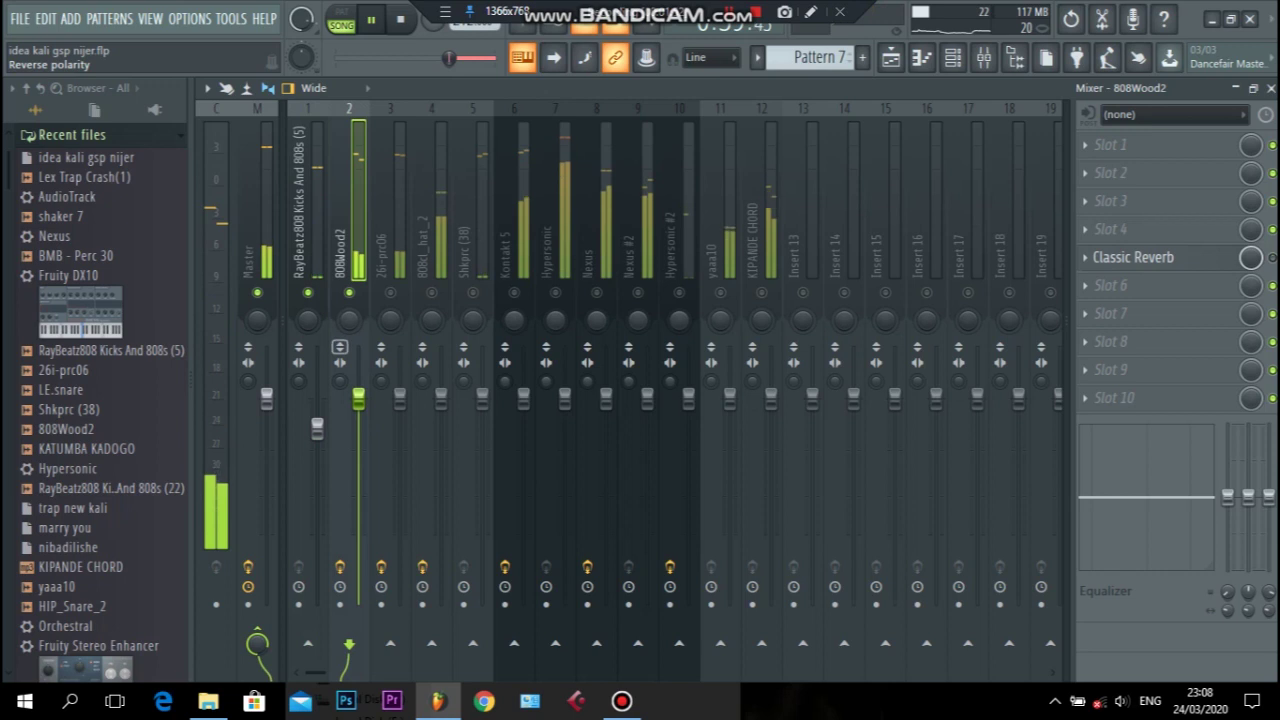
- Lower the 808Wood2 fader, stop playback and inspect the track's existing Classic Reverb
left_click_drag(358, 398, 358, 439)
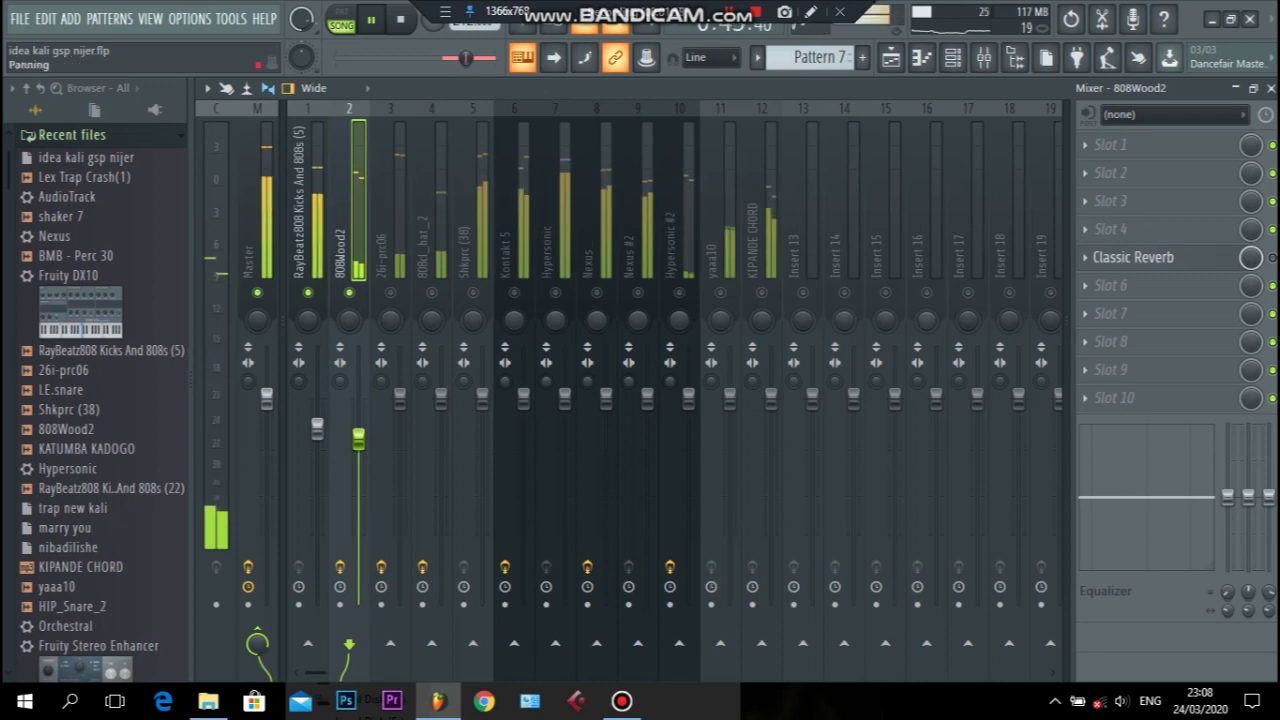
key("space")
left_click(1134, 257)
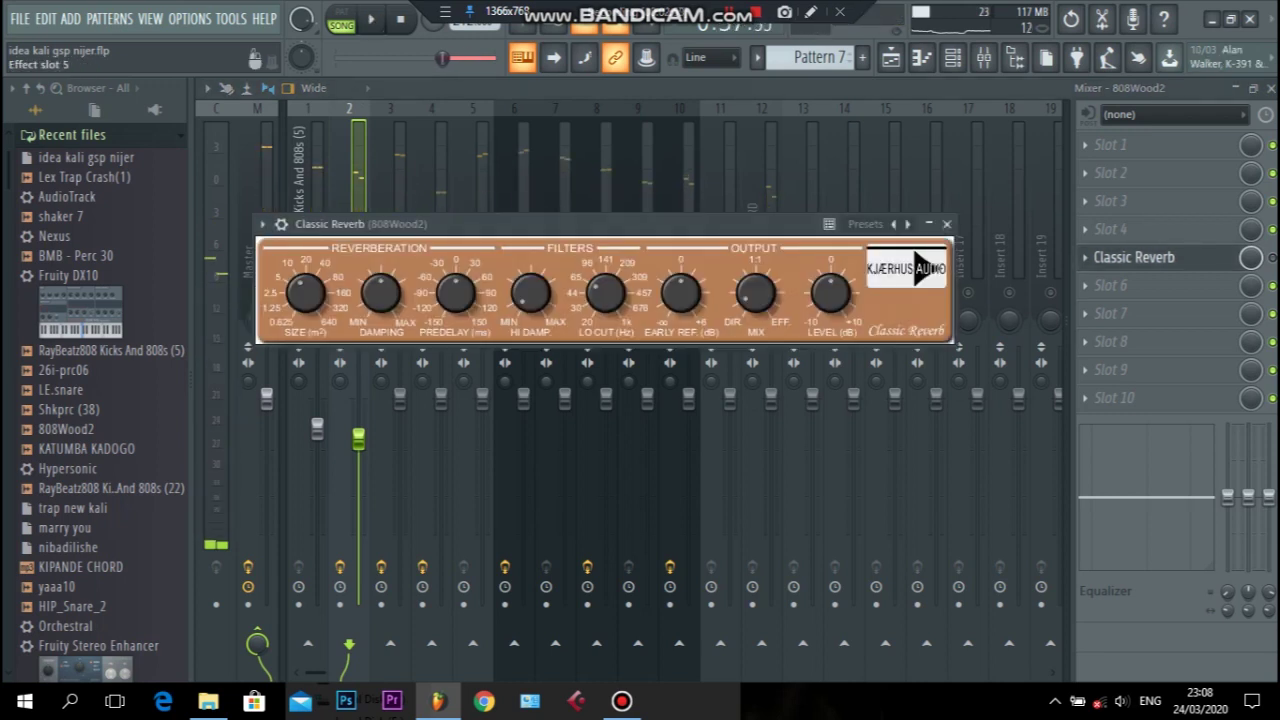
left_click_drag(604, 224, 628, 214)
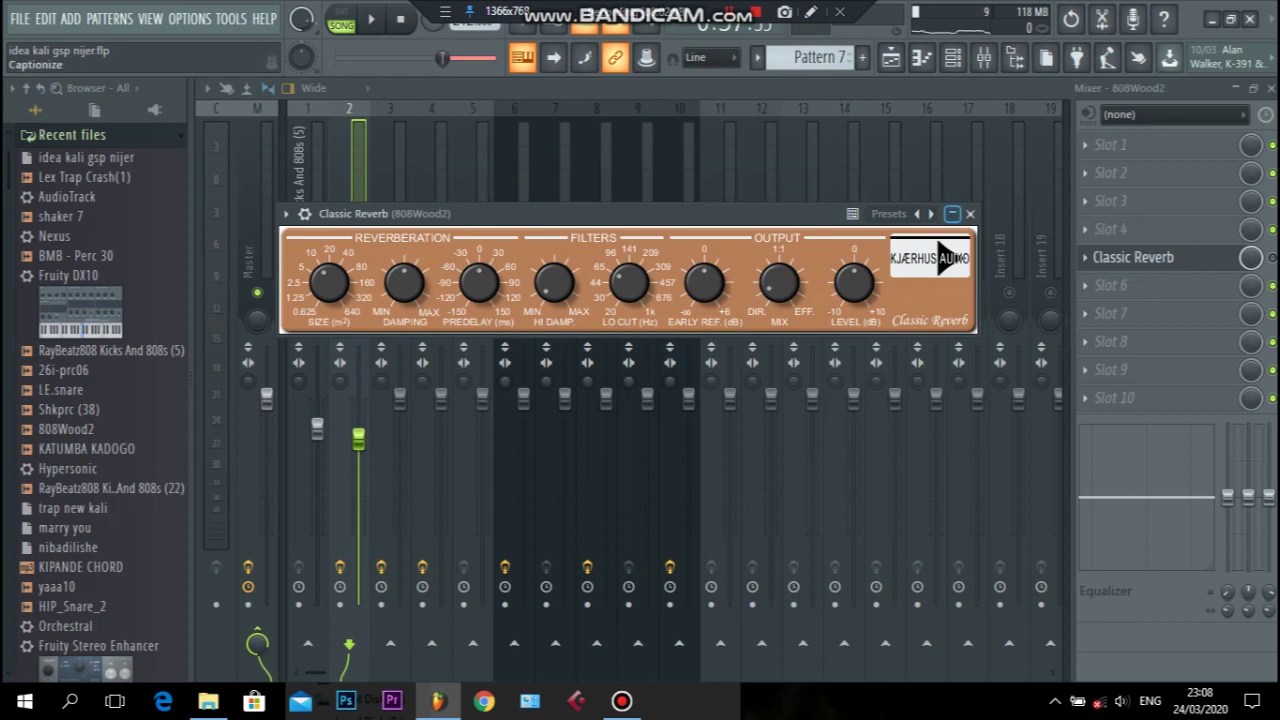
left_click(969, 213)
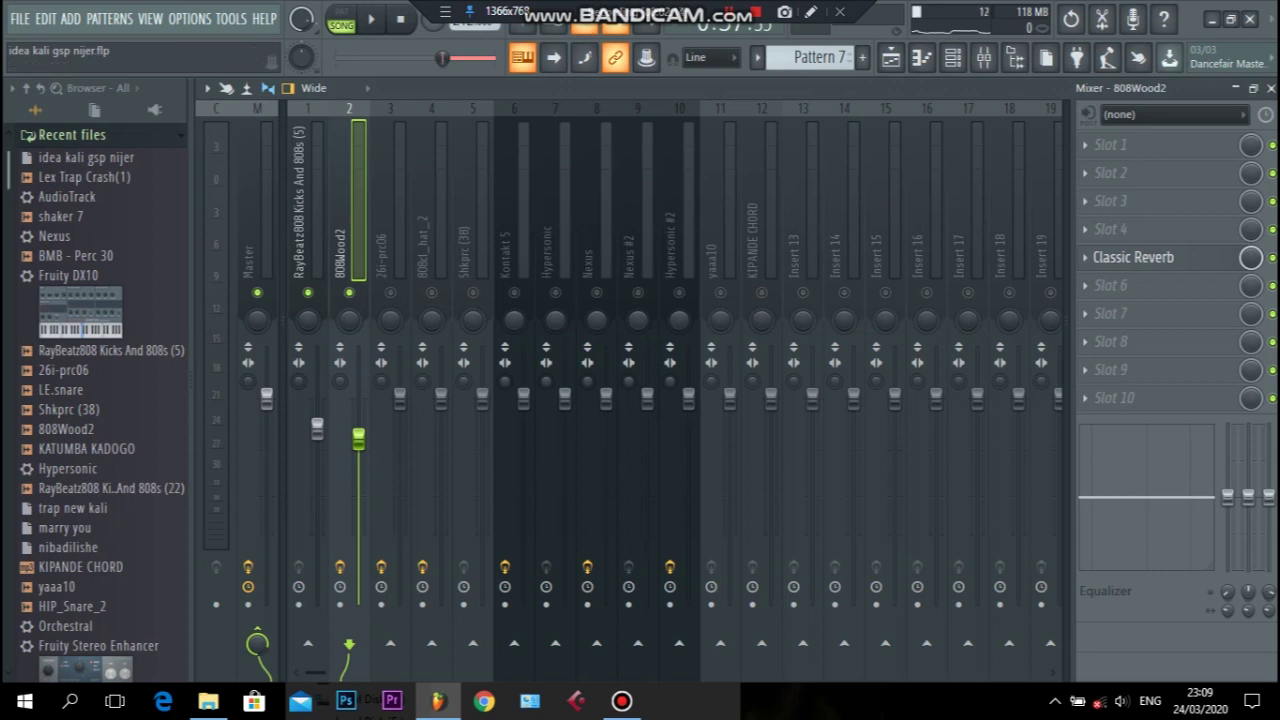
- Find Classic Reverb among the recent files and load it into slot 5 of the 808Wood2 mixer track
scroll(100, 400, "down", 10)
scroll(96, 400, "up", 6)
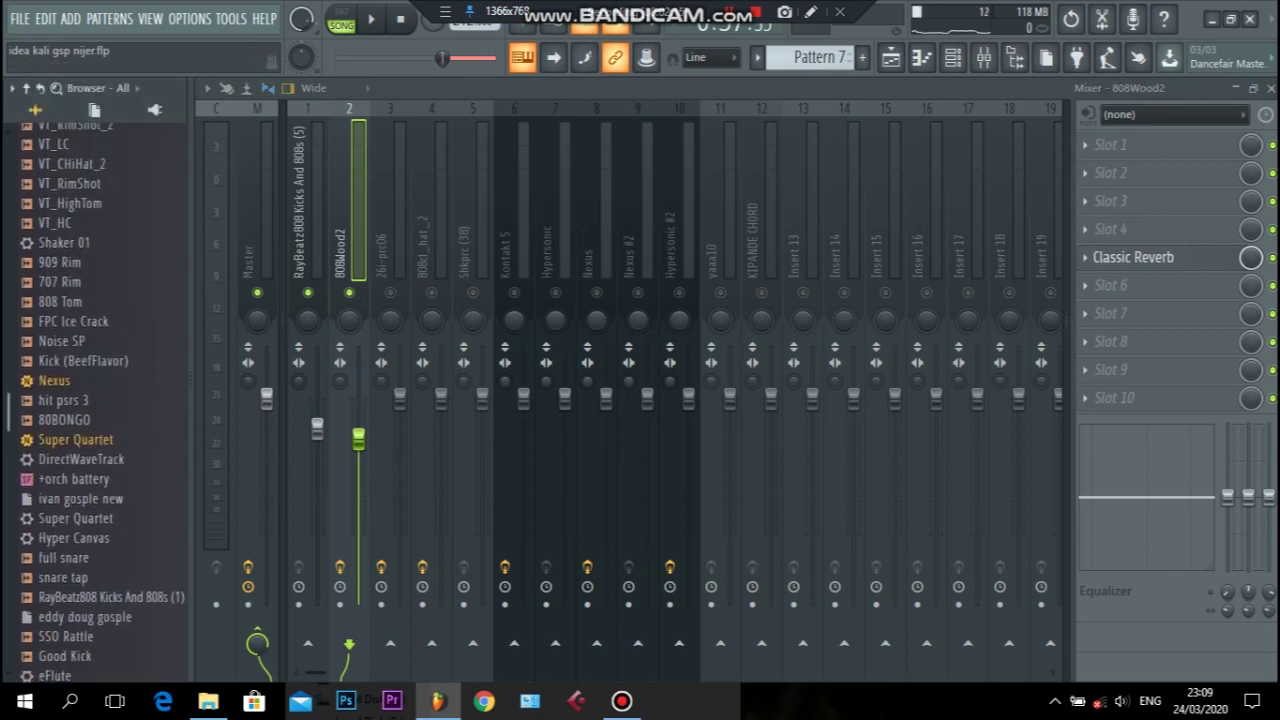
scroll(96, 400, "up", 3)
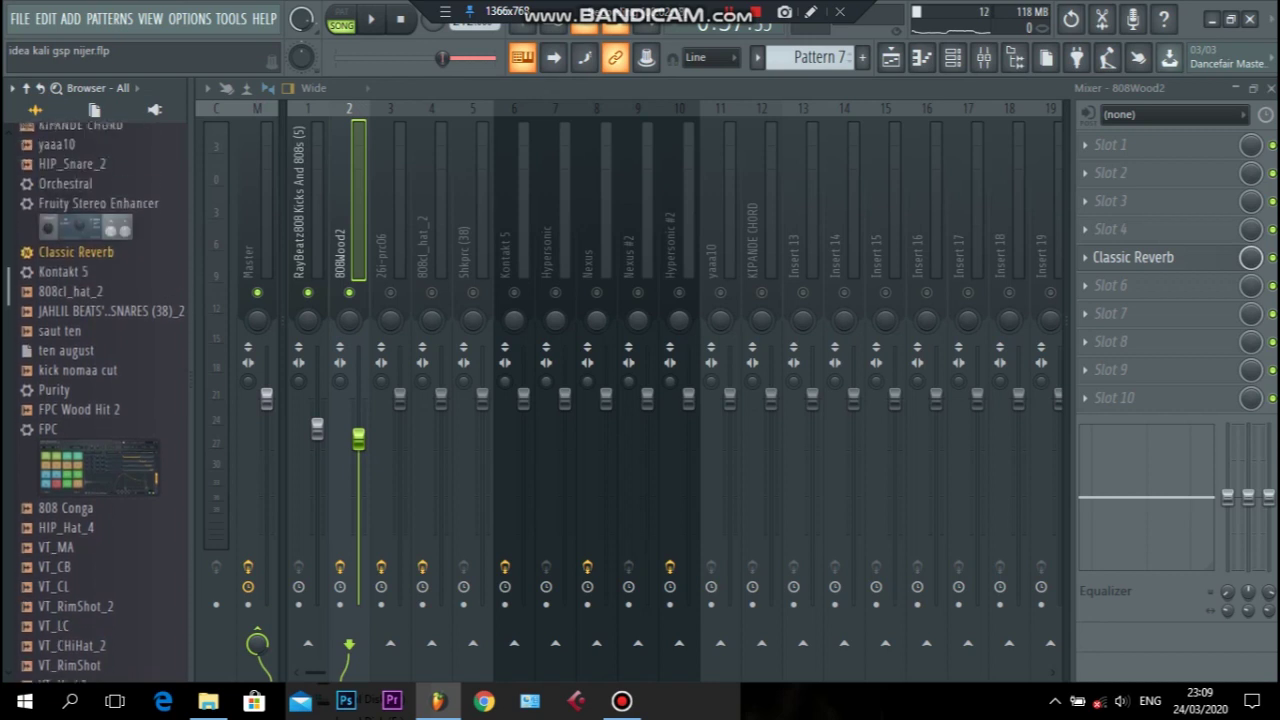
left_click_drag(75, 280, 1120, 260)
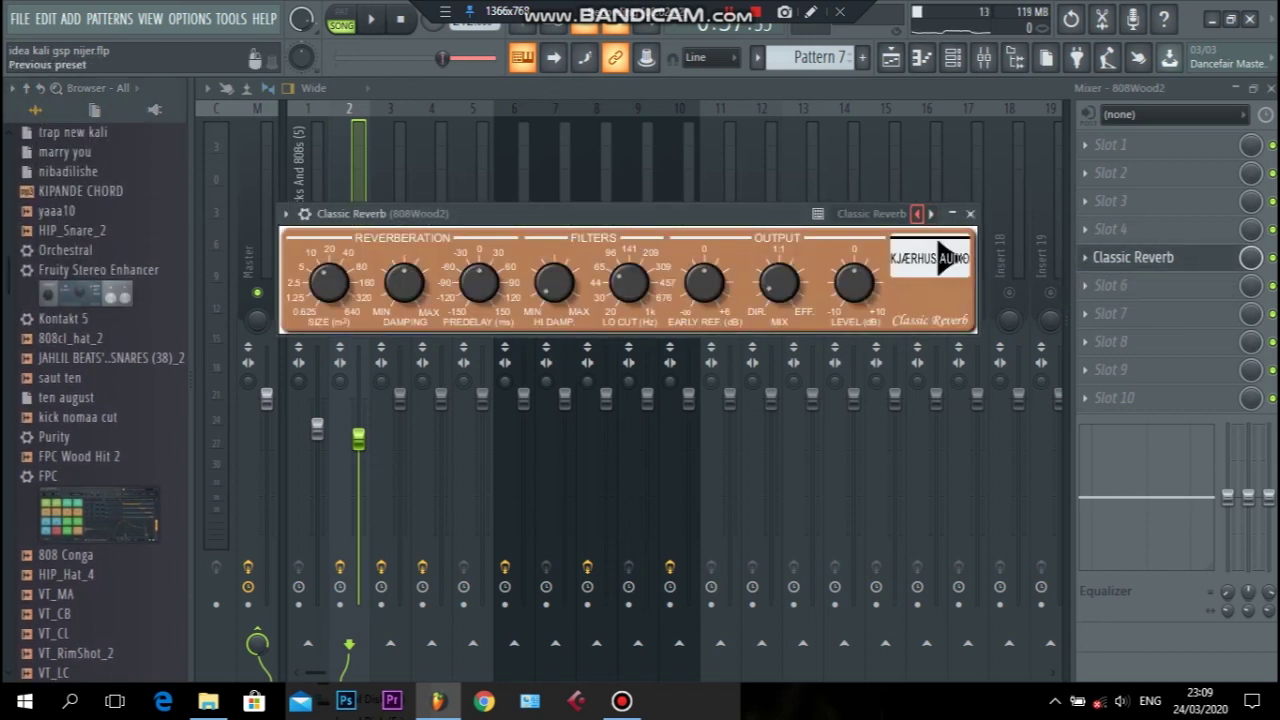
- Apply the Drums Room preset to Classic Reverb and set its output level to -6.0 dB during playback
left_click(916, 213)
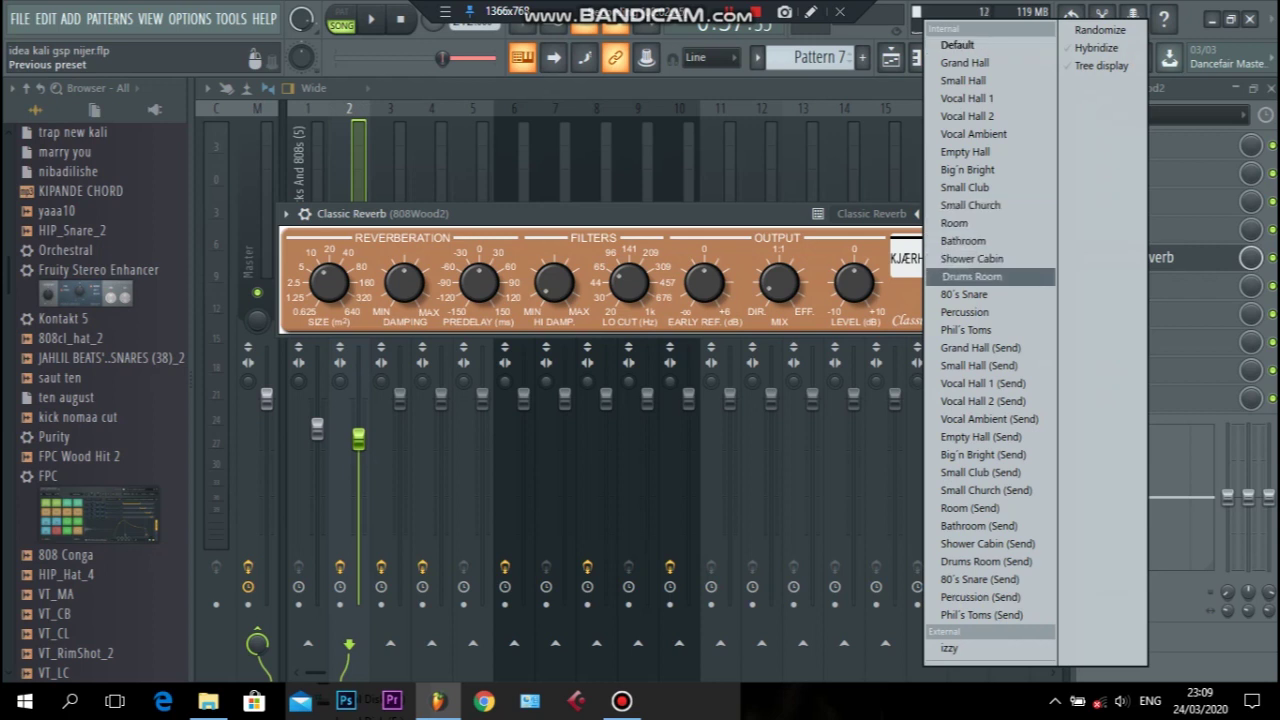
left_click(970, 276)
key("space")
left_click_drag(854, 283, 854, 310)
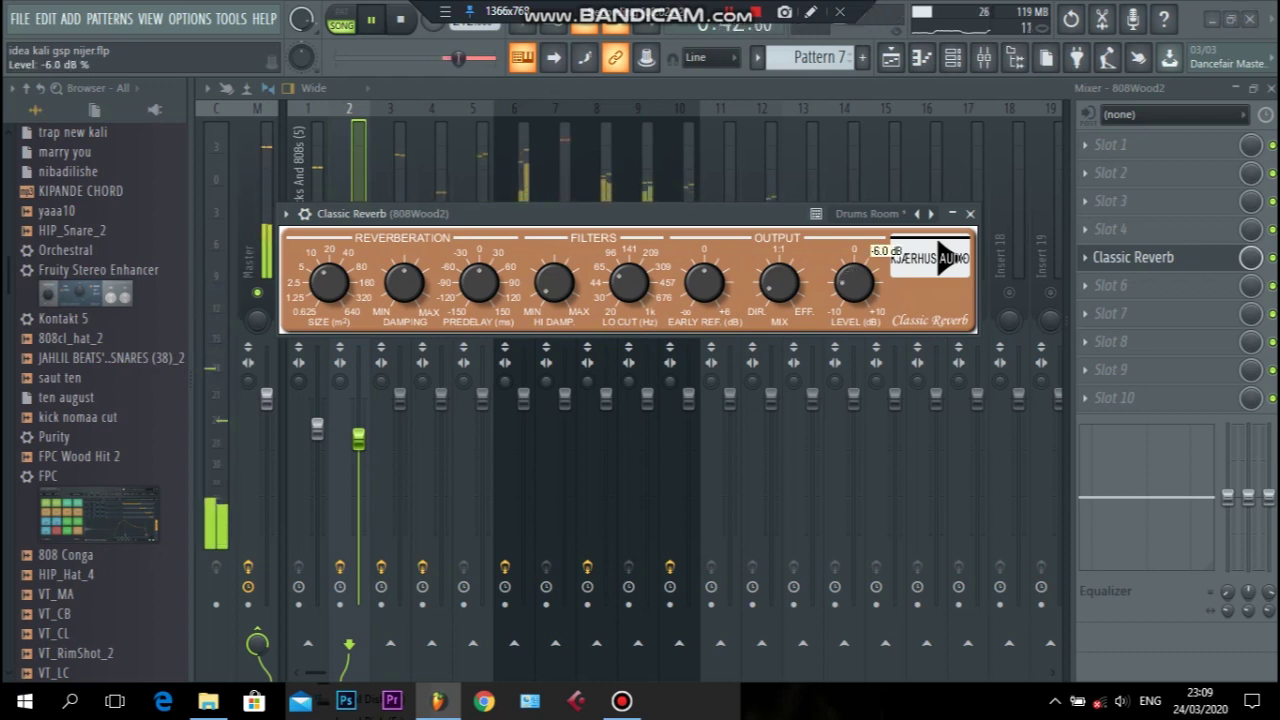
left_click(970, 213)
- Raise the 808Wood2 fader and reset it to its default level
left_click_drag(358, 438, 358, 405)
right_click(358, 398)
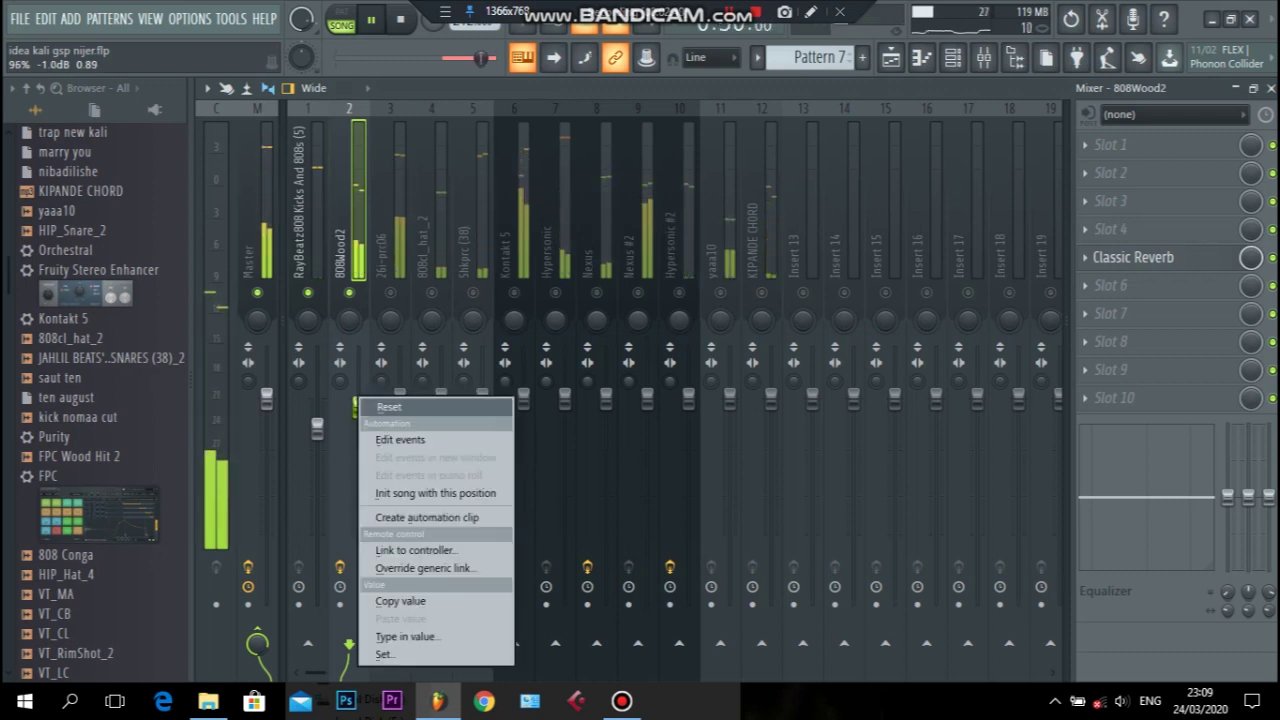
left_click(388, 407)
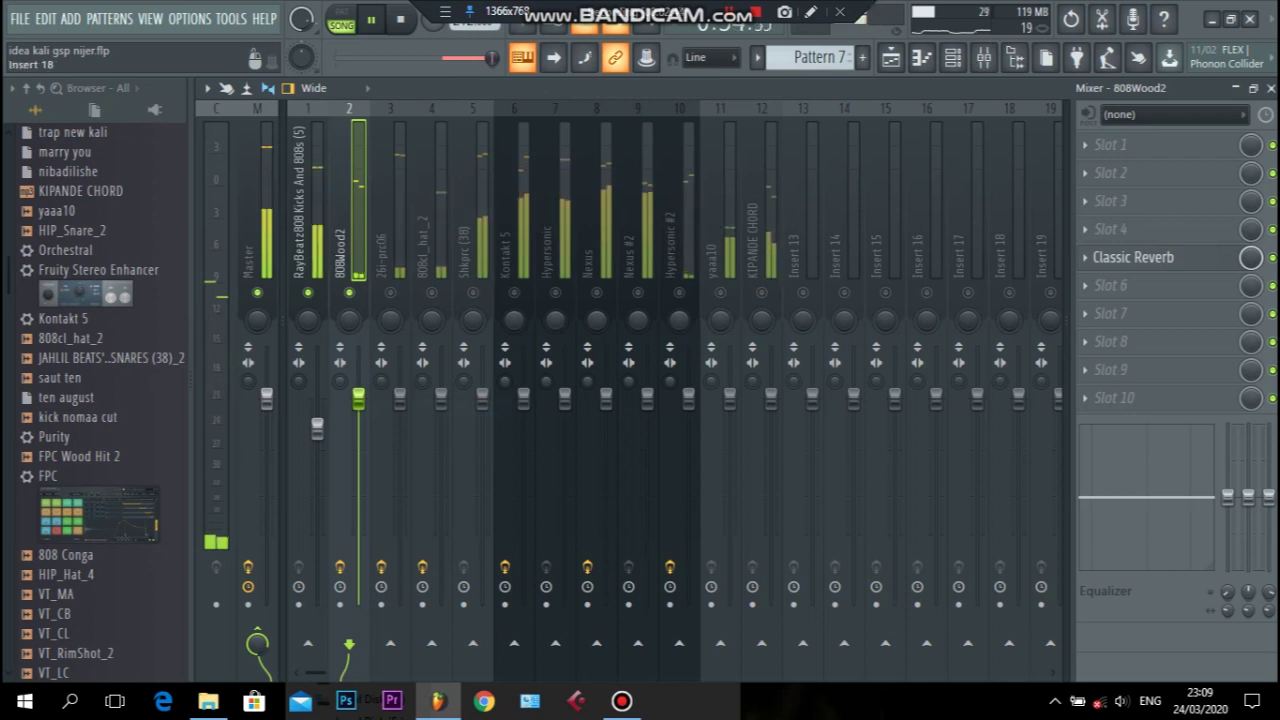
- Toggle Classic Reverb on the 808Wood2 track to compare the sound with and without it
left_click(1271, 257)
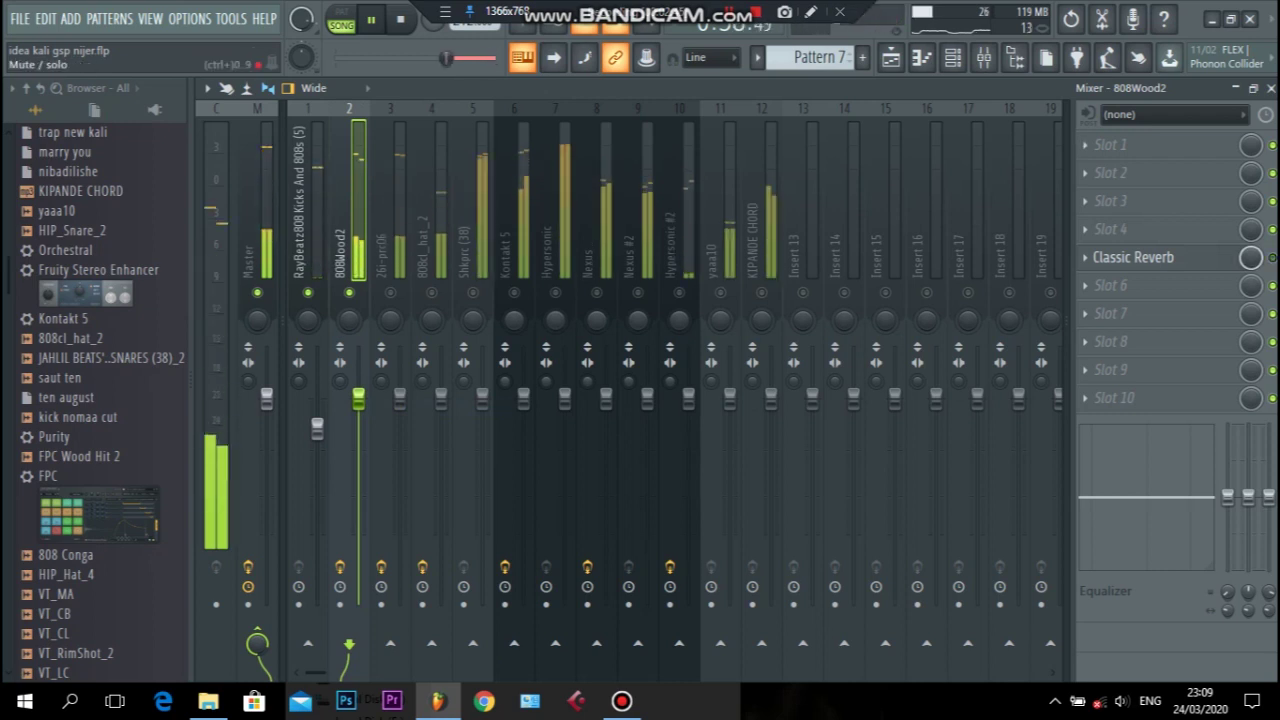
key("space")
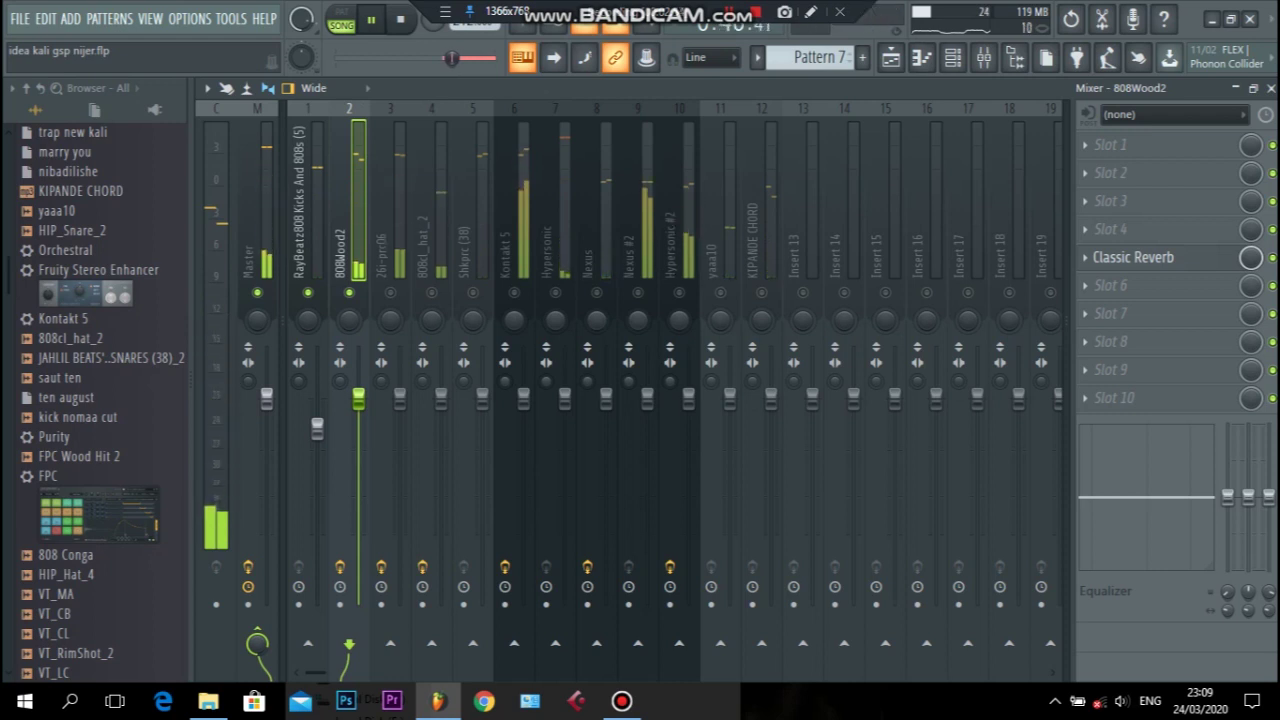
- Enable Classic Reverb on the 26i-prc06 mixer track and lower that track's fader during playback
key("space")
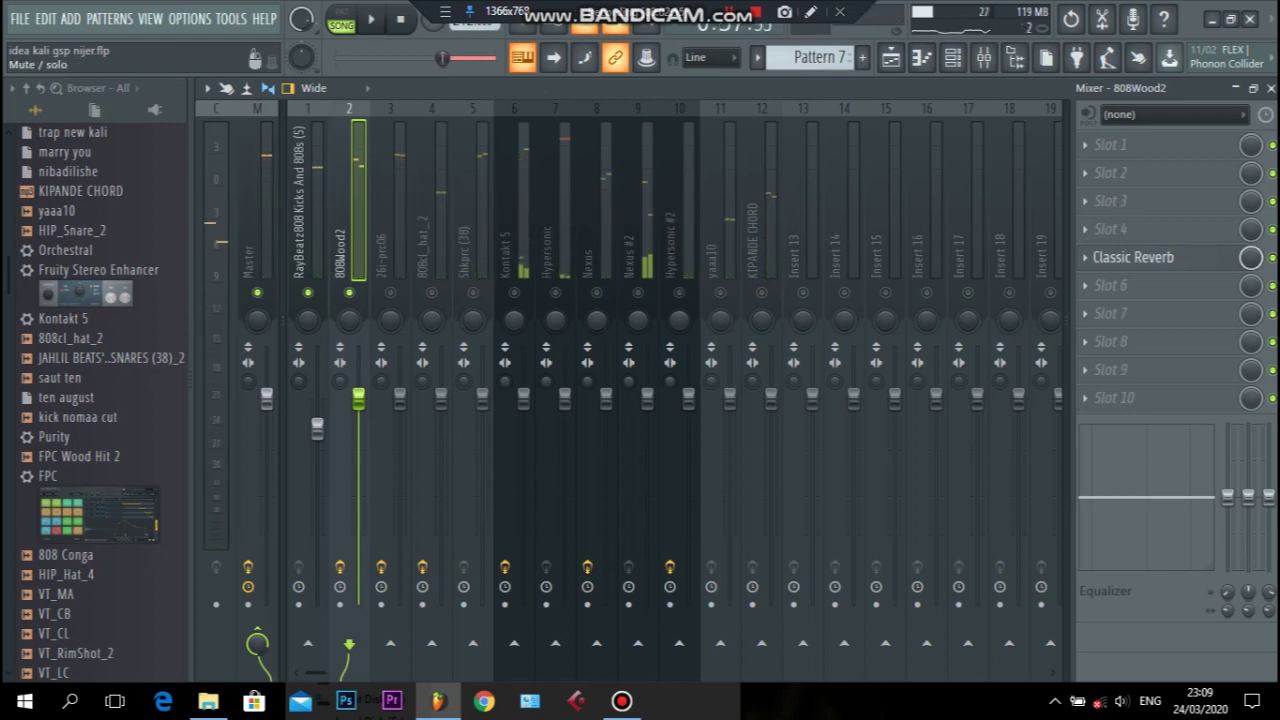
left_click(390, 250)
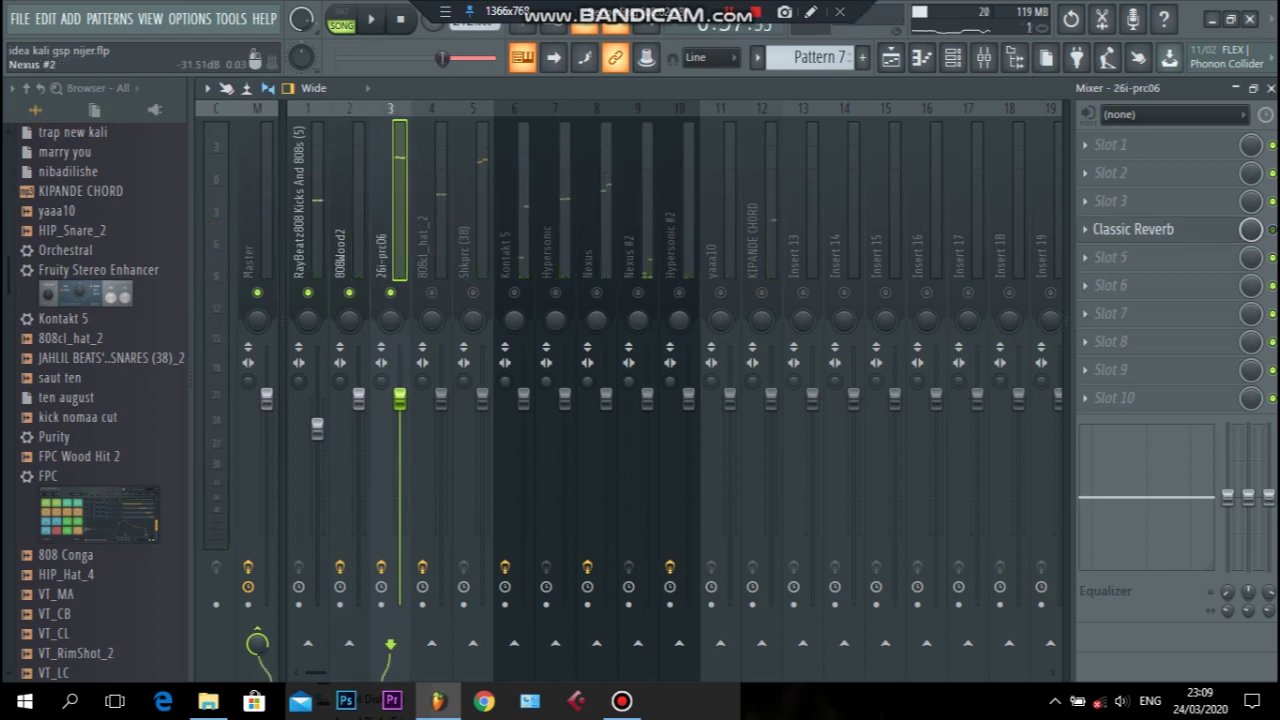
left_click(1134, 229)
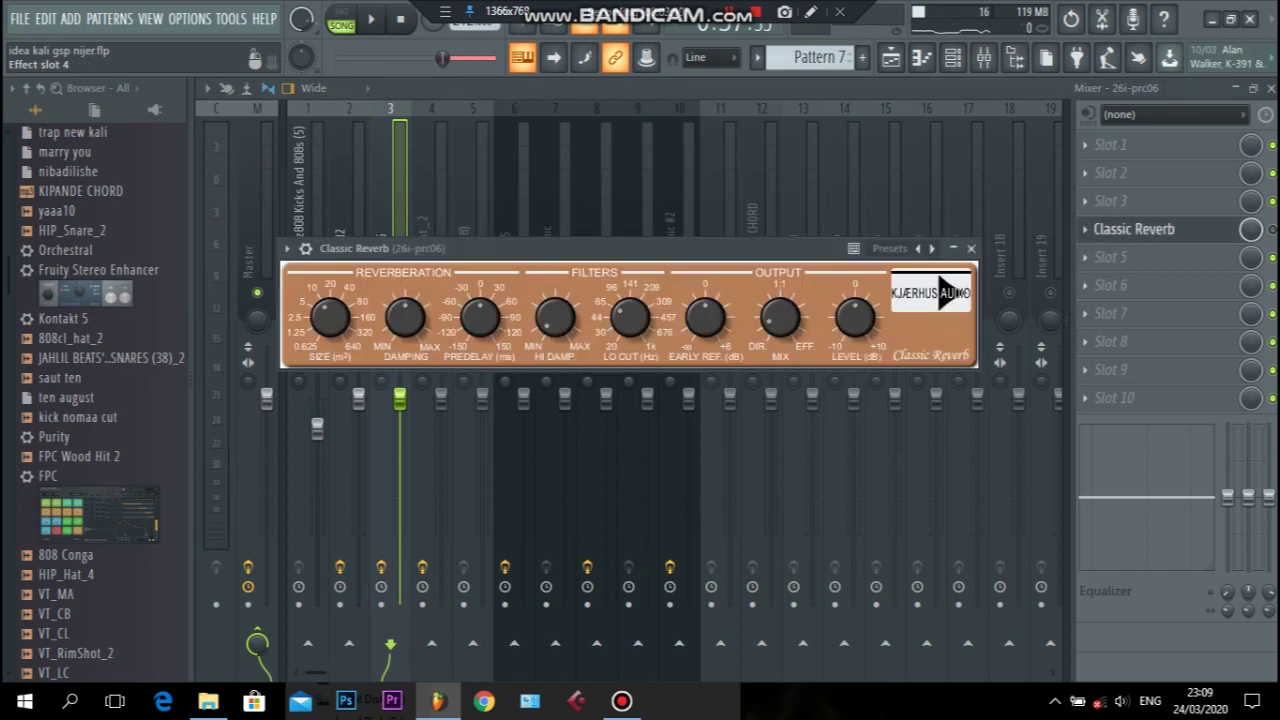
key("Escape")
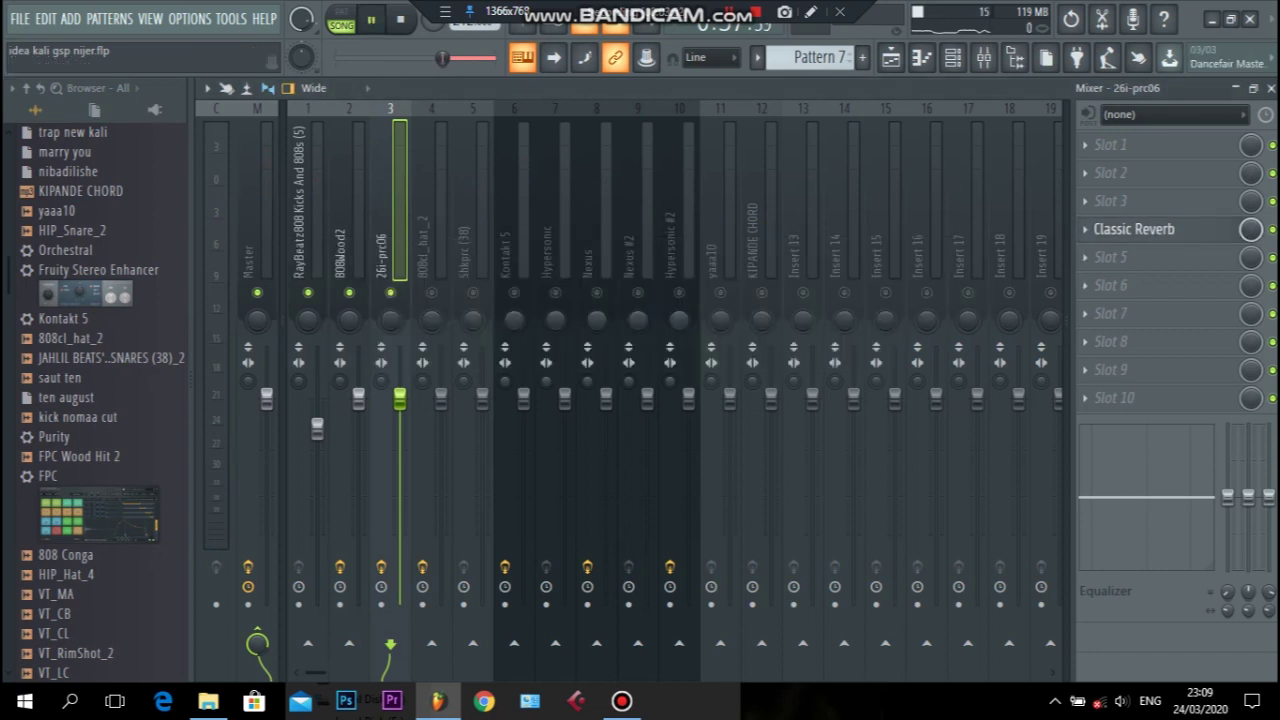
key("space")
left_click_drag(399, 399, 399, 490)
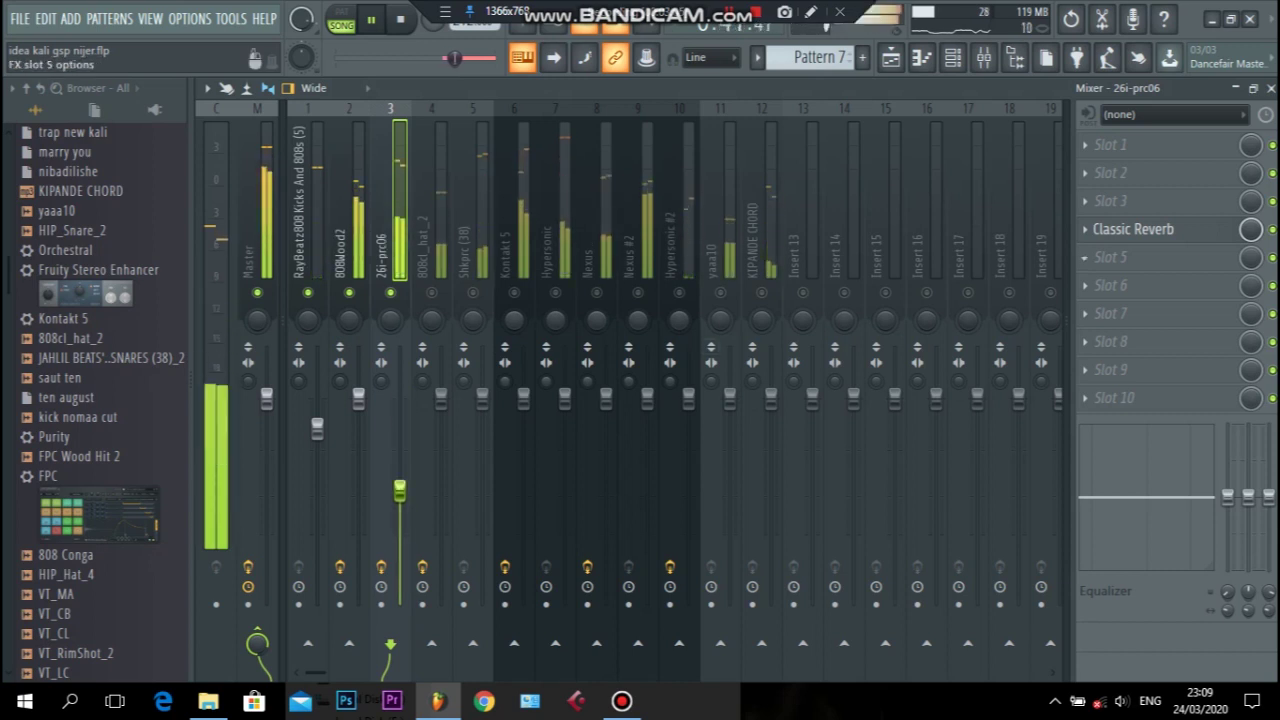
- Set the Classic Reverb mix on the 26i-prc06 track to 1.6:0.44
left_click(1133, 229)
left_click_drag(780, 318, 780, 295)
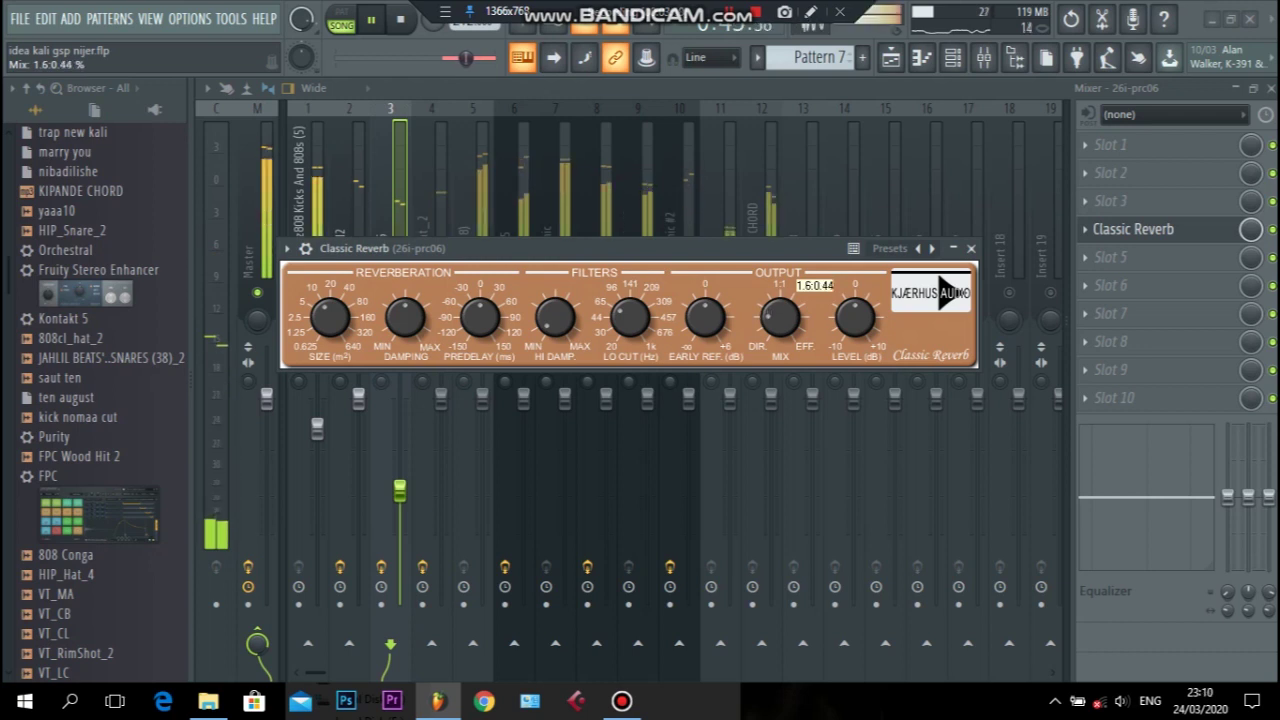
left_click(971, 248)
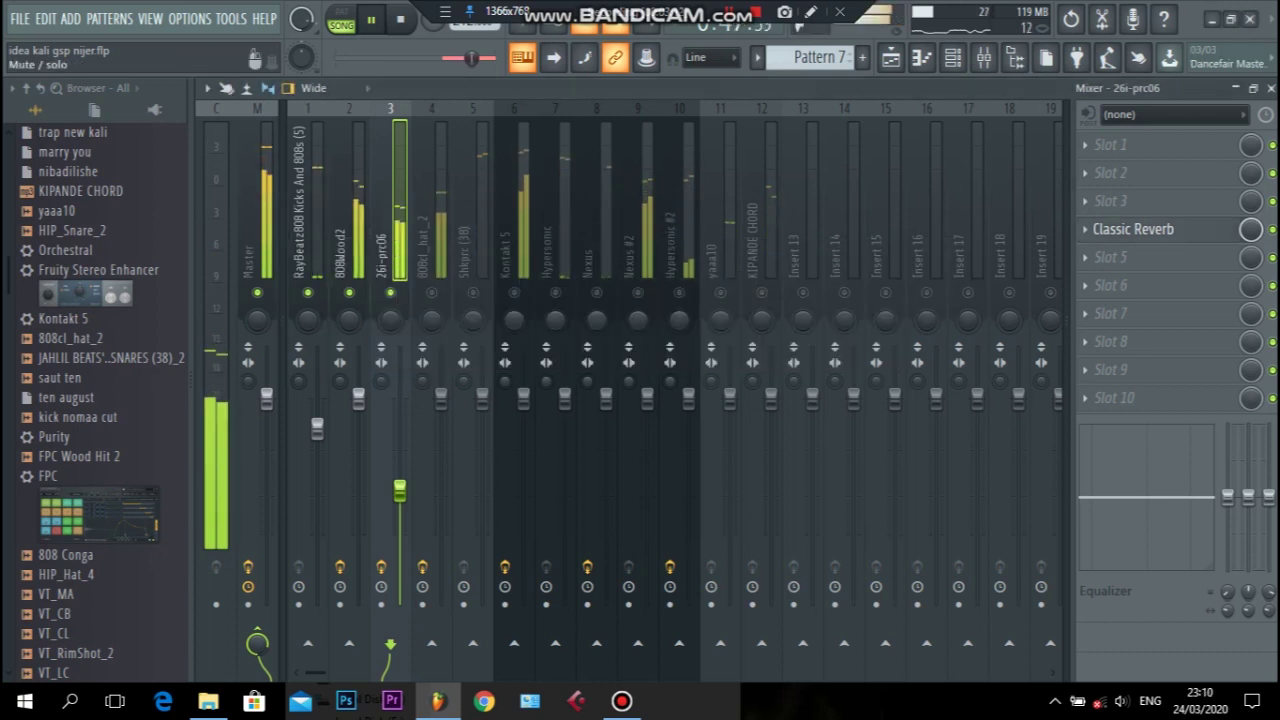
- Unmute the 808cl_hat_2 and Shkprc (38) tracks and lower both faders to balance them with the other drums
left_click(431, 292)
left_click(431, 250)
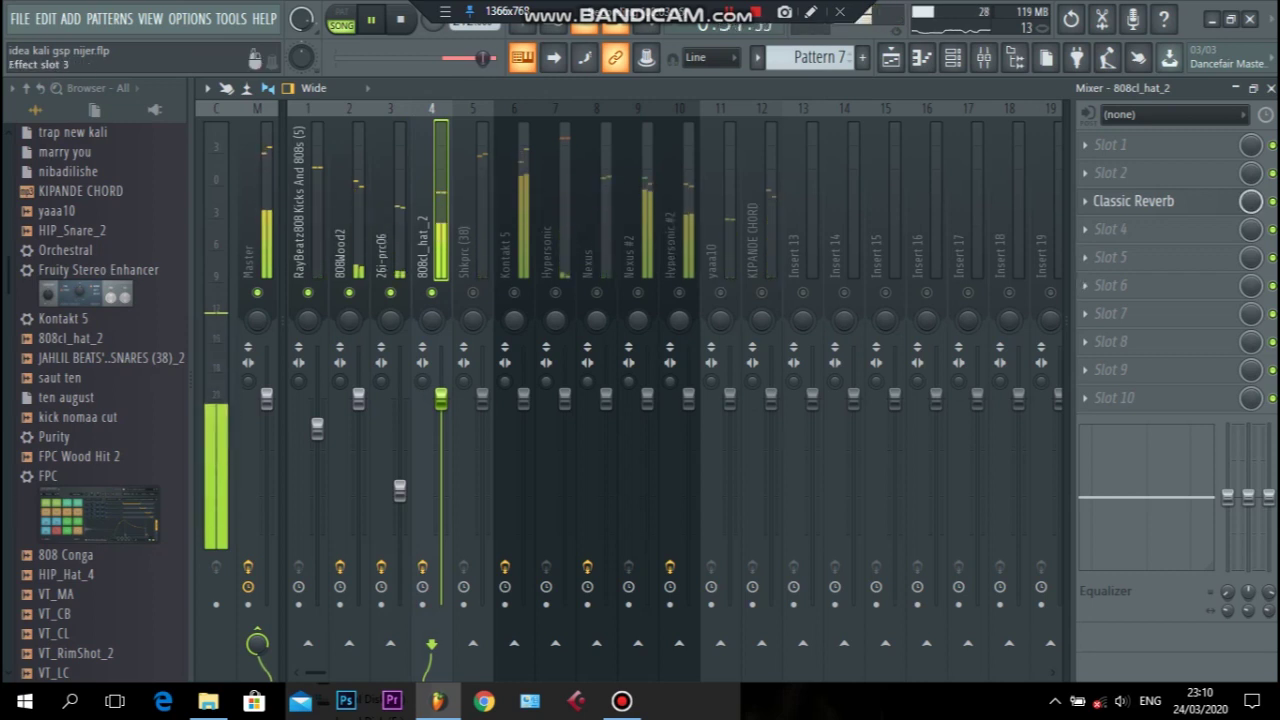
left_click(1133, 201)
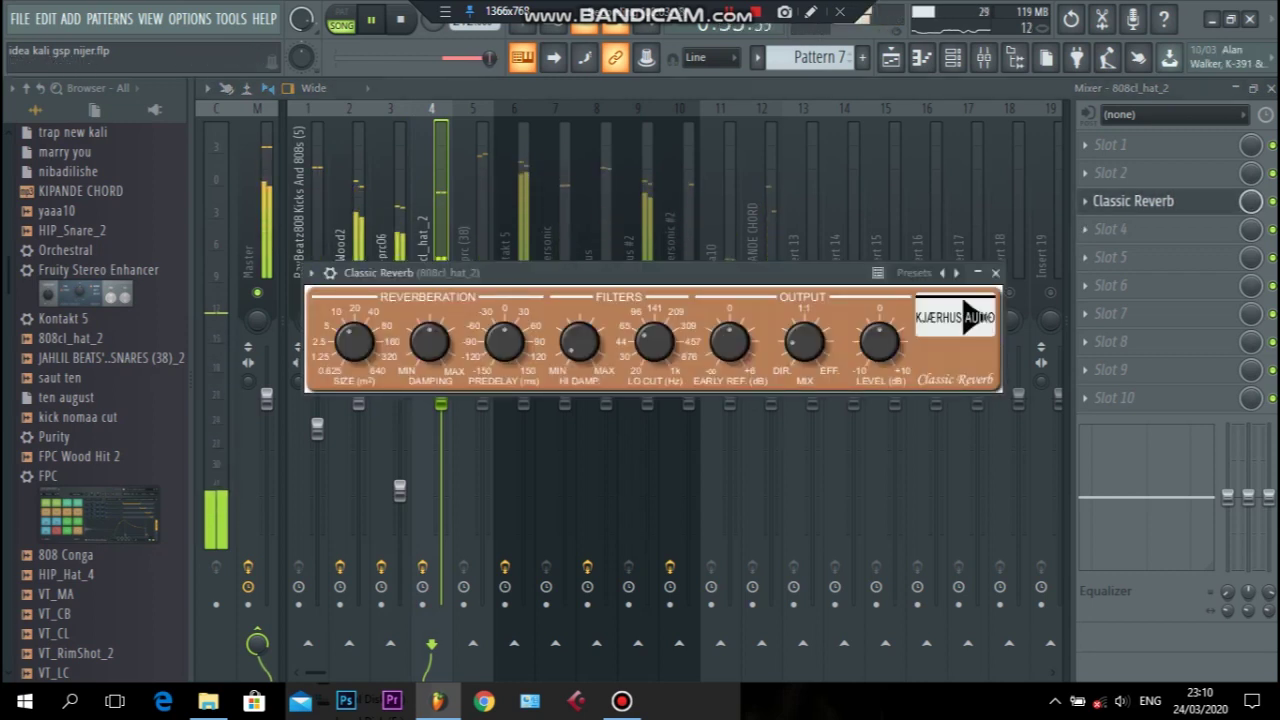
left_click(995, 273)
left_click_drag(441, 400, 441, 476)
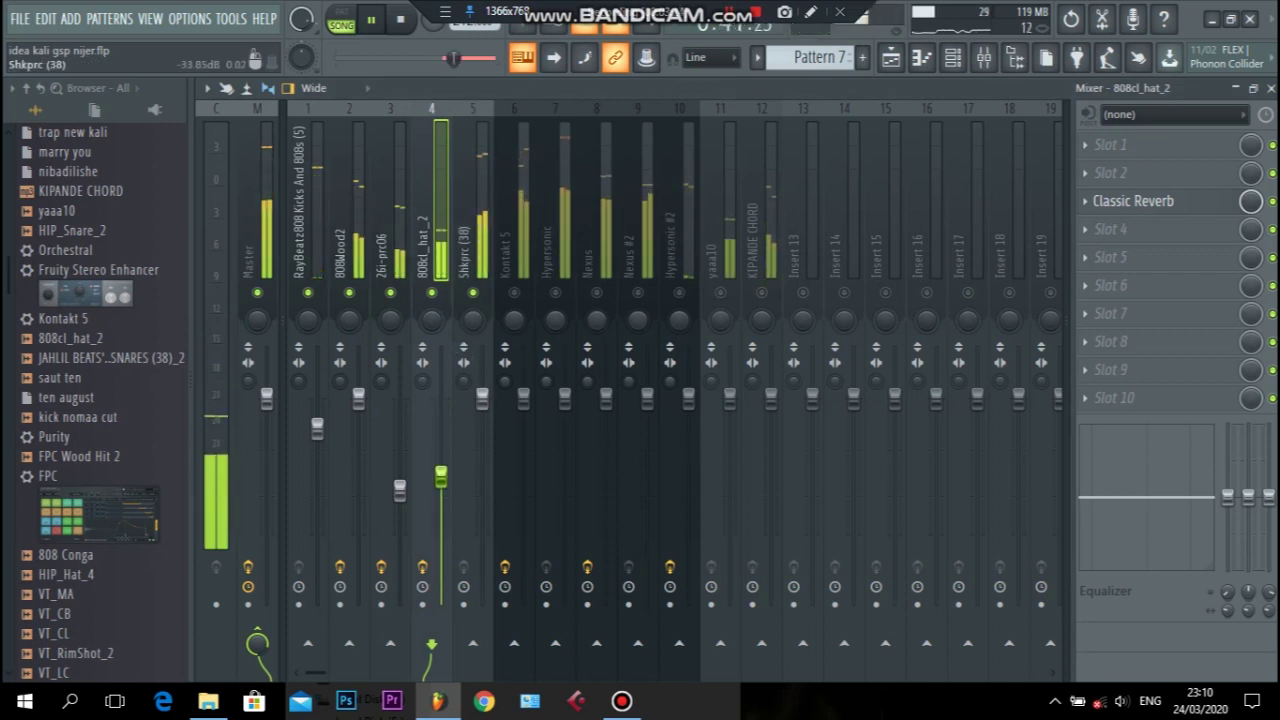
left_click(473, 240)
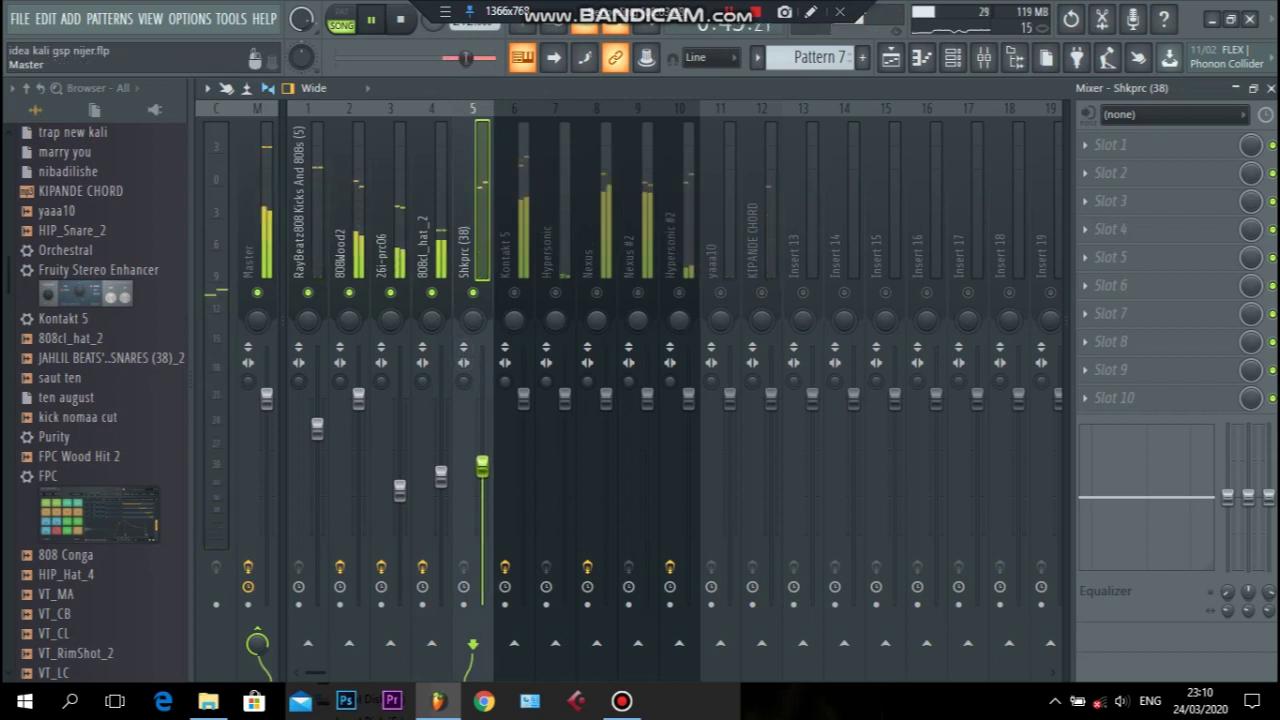
- Delete Fruity Limiter, Maximus, Fruity Stereo Enhancer and Transient Processor from the Master track with playback paused
left_click(257, 240)
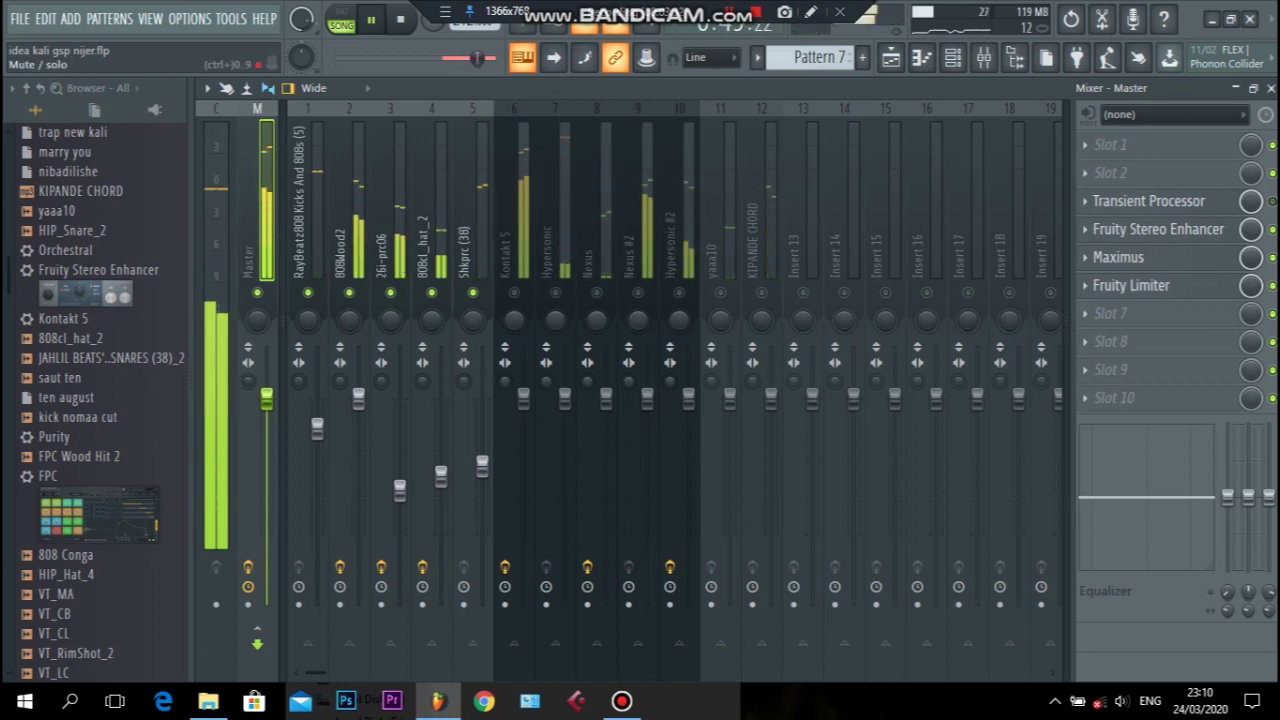
key("space")
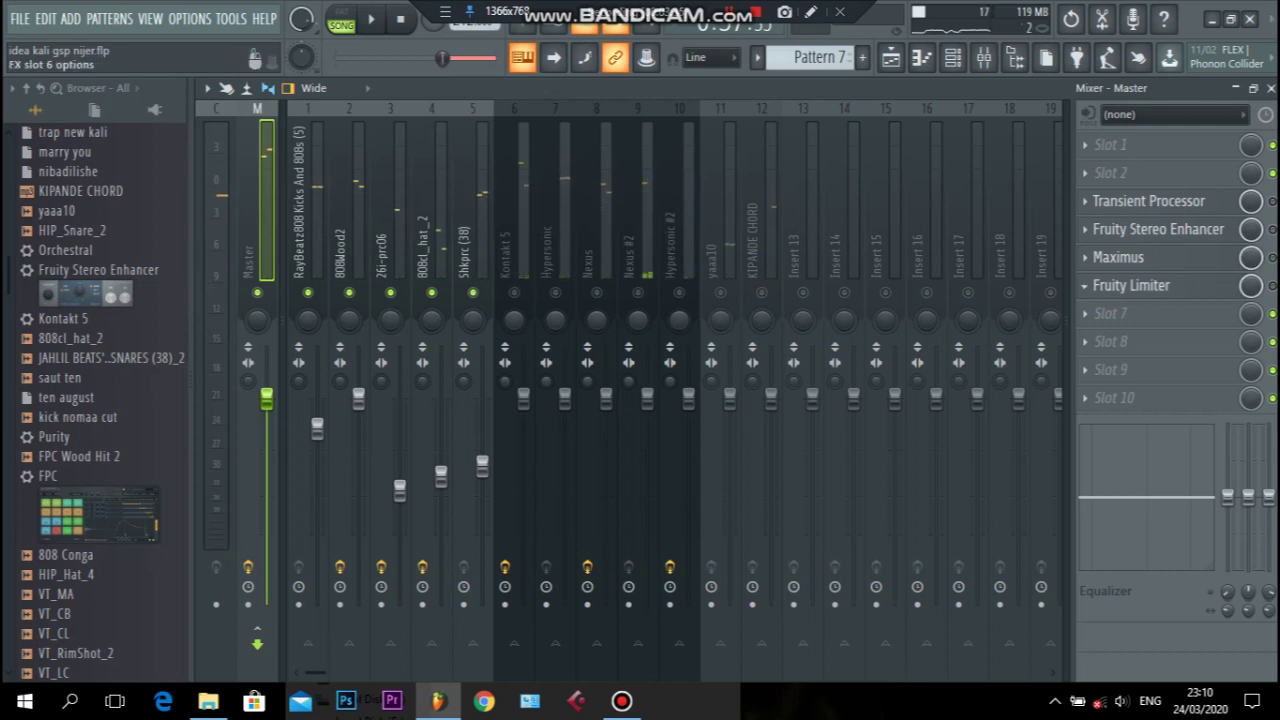
left_click(1085, 285)
left_click(1092, 279)
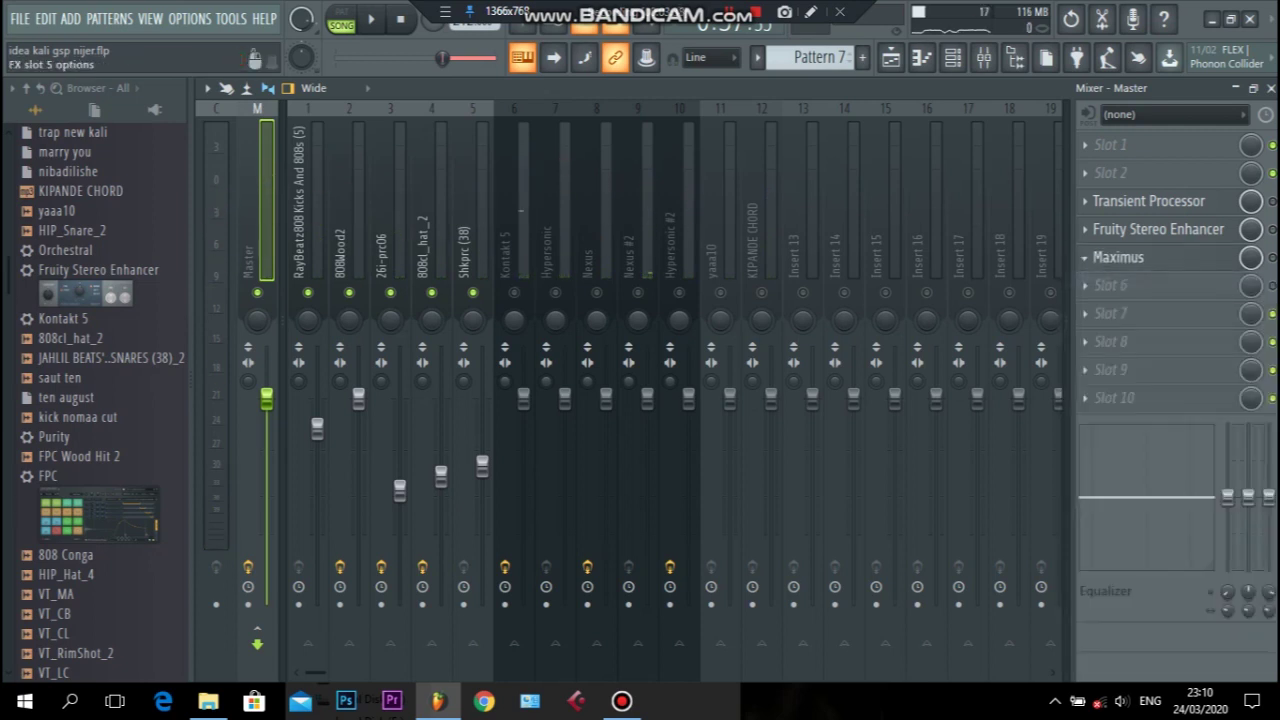
left_click(1085, 257)
left_click(1094, 275)
left_click(1085, 229)
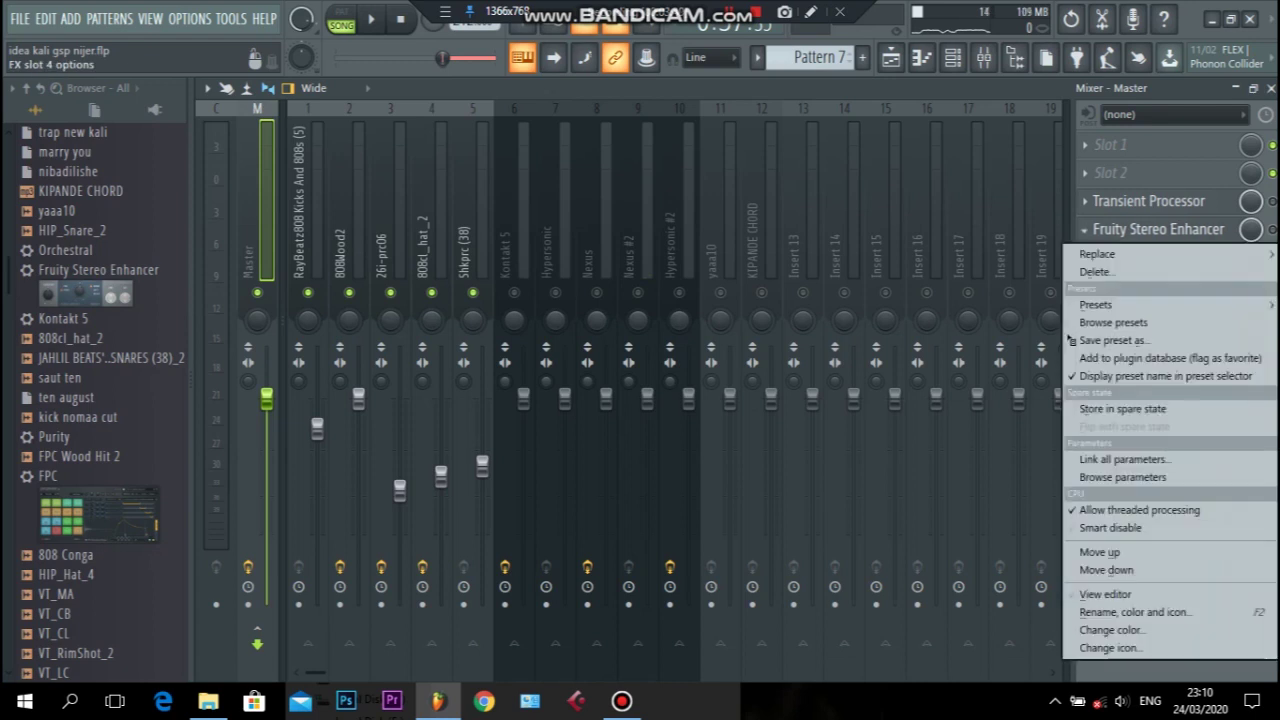
left_click(1095, 271)
left_click(1084, 201)
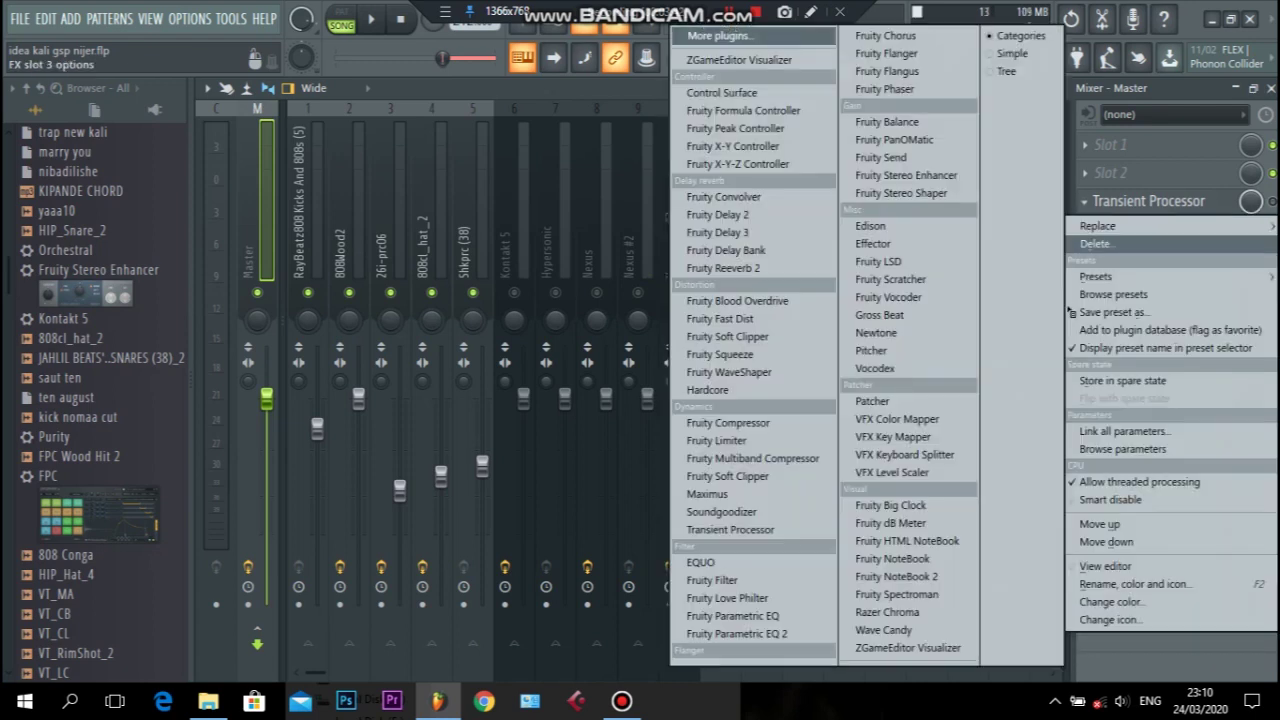
left_click(1092, 244)
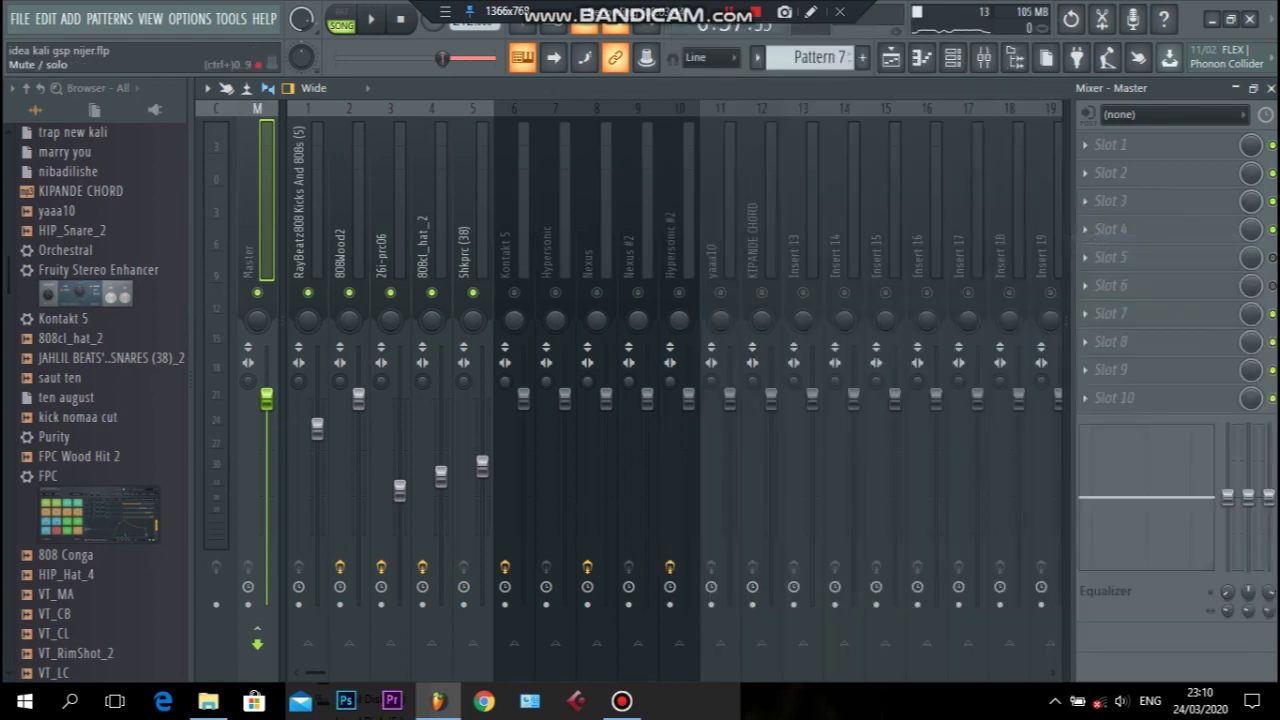
- Play the song without the master effects and slightly lower the 808cl_hat_2 and 26i-prc06 faders
key("space")
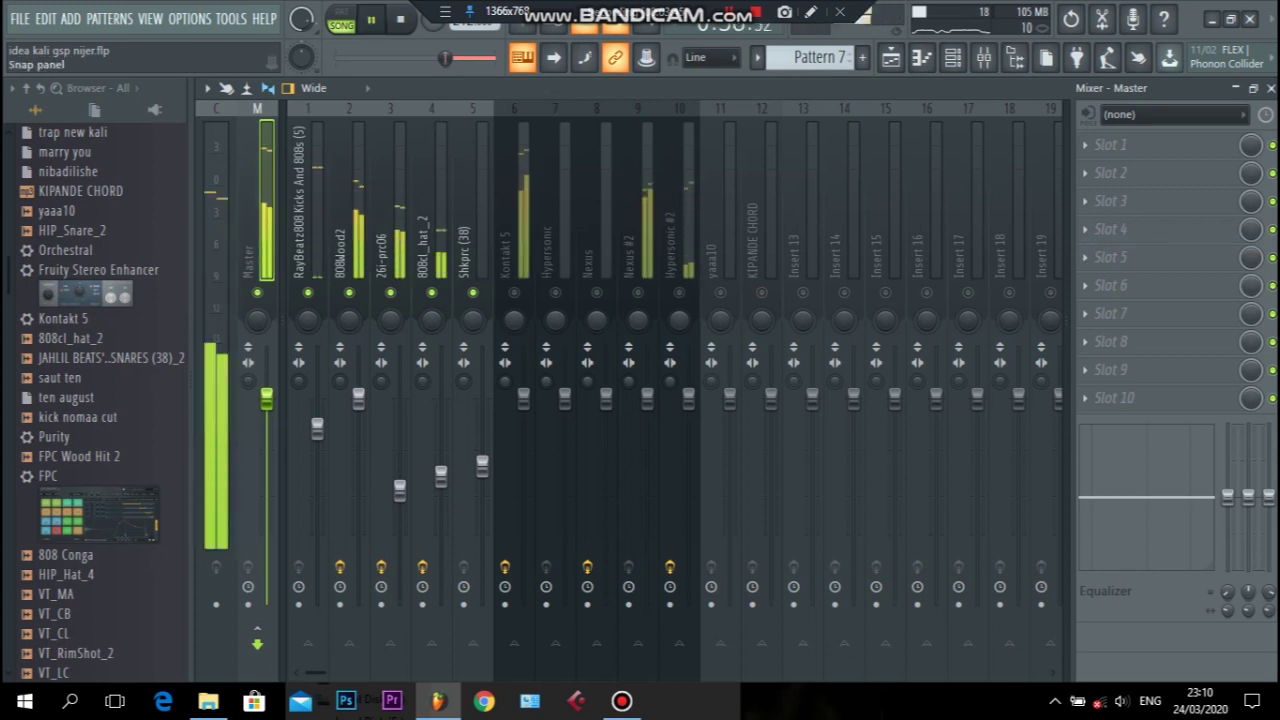
left_click(308, 200)
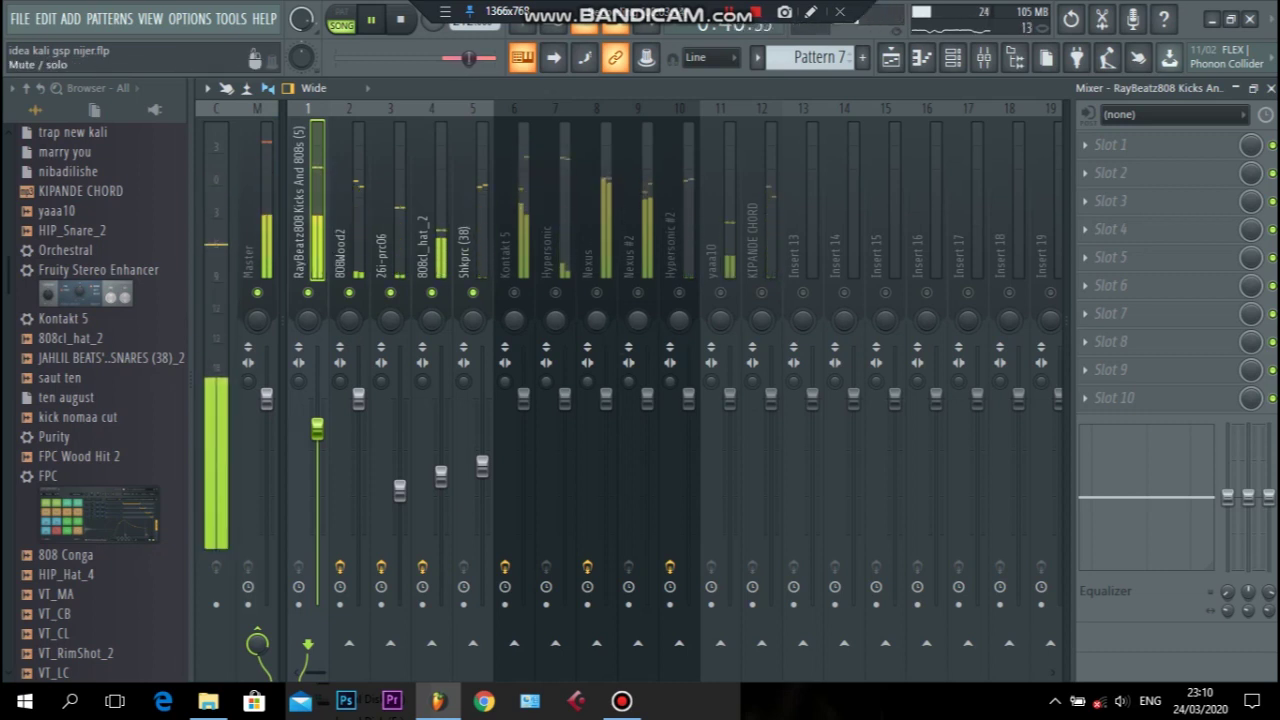
key("space")
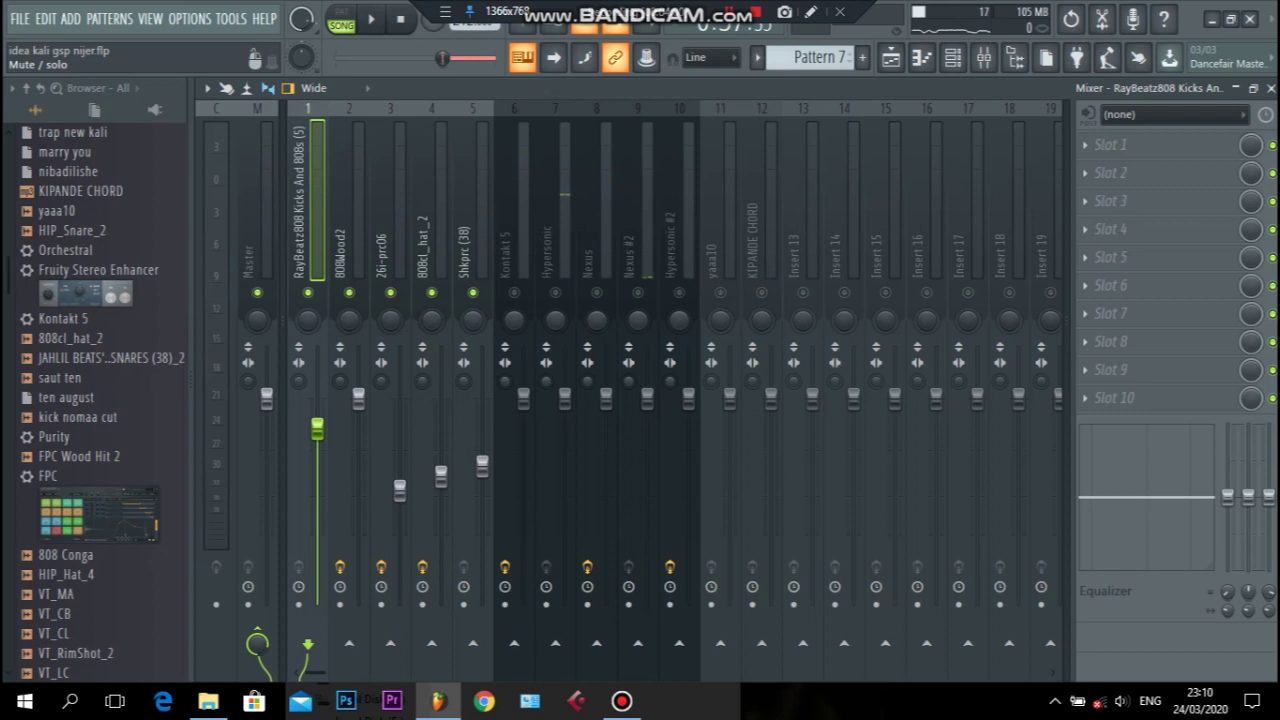
key("space")
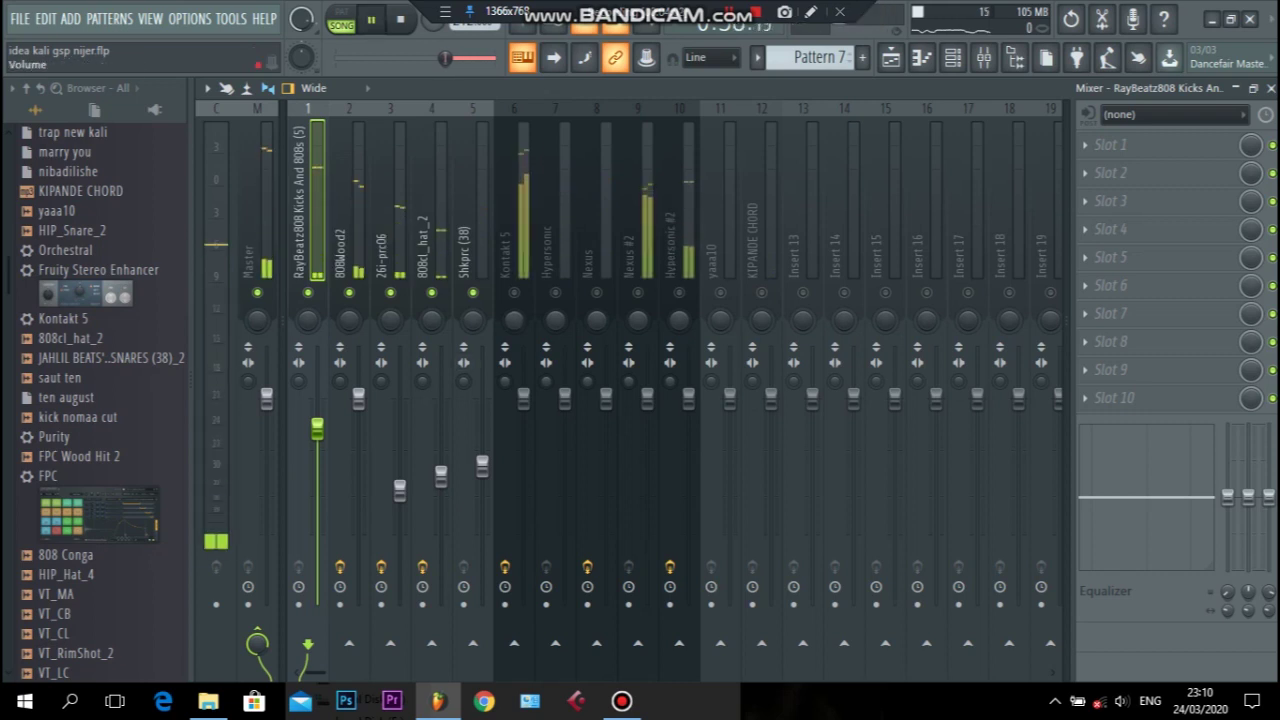
left_click_drag(441, 476, 399, 498)
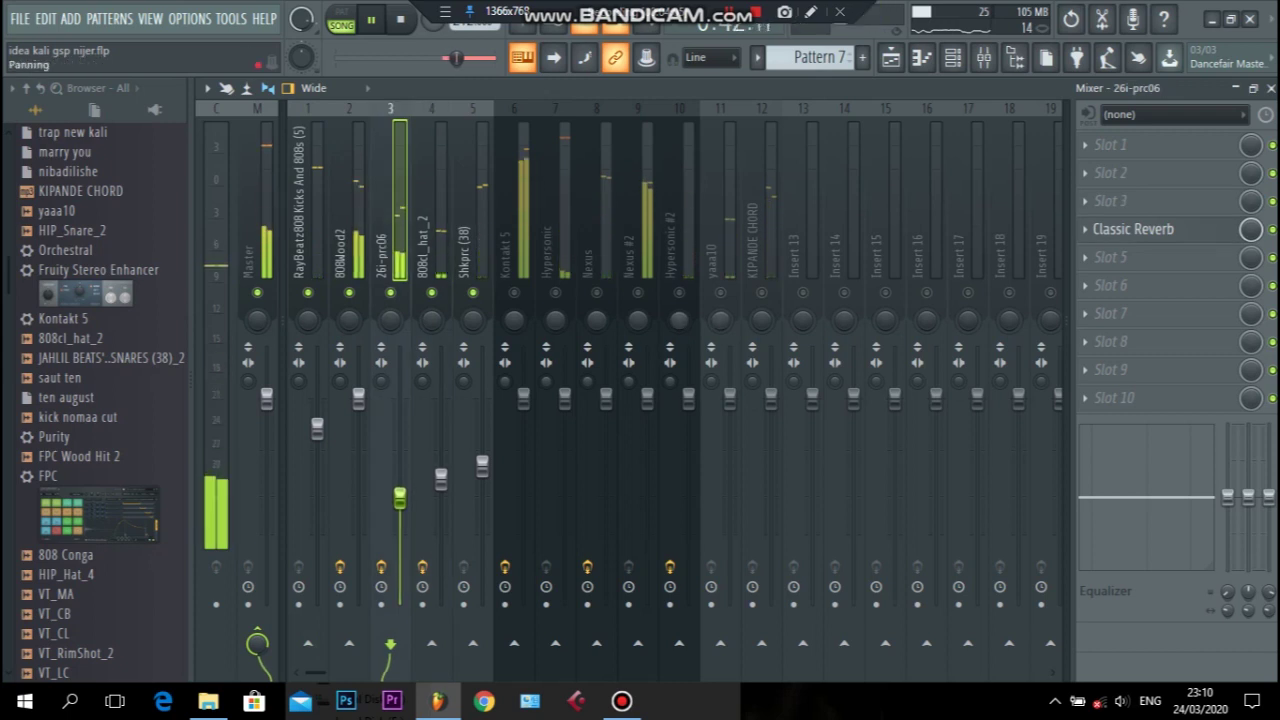
- Unmute the Nexus track and apply the Bass boost preset to its Fruity Multiband Compressor
left_click(637, 292)
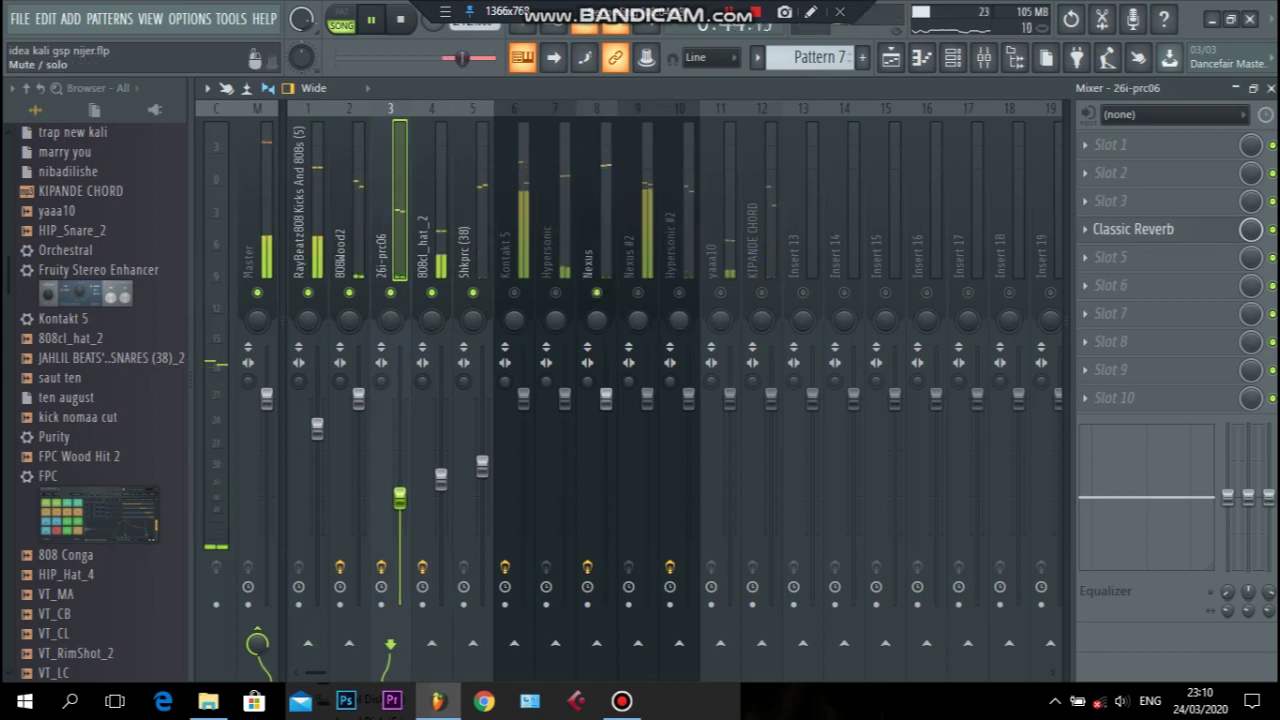
left_click(596, 200)
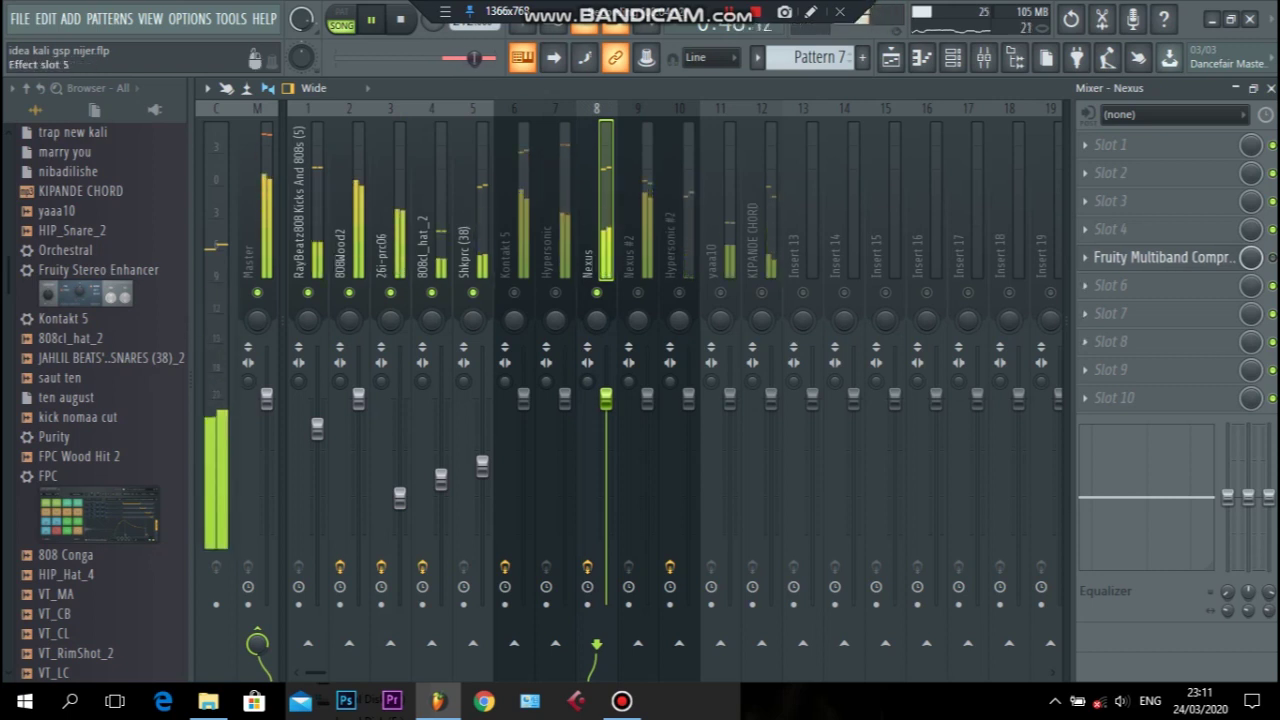
left_click(1160, 257)
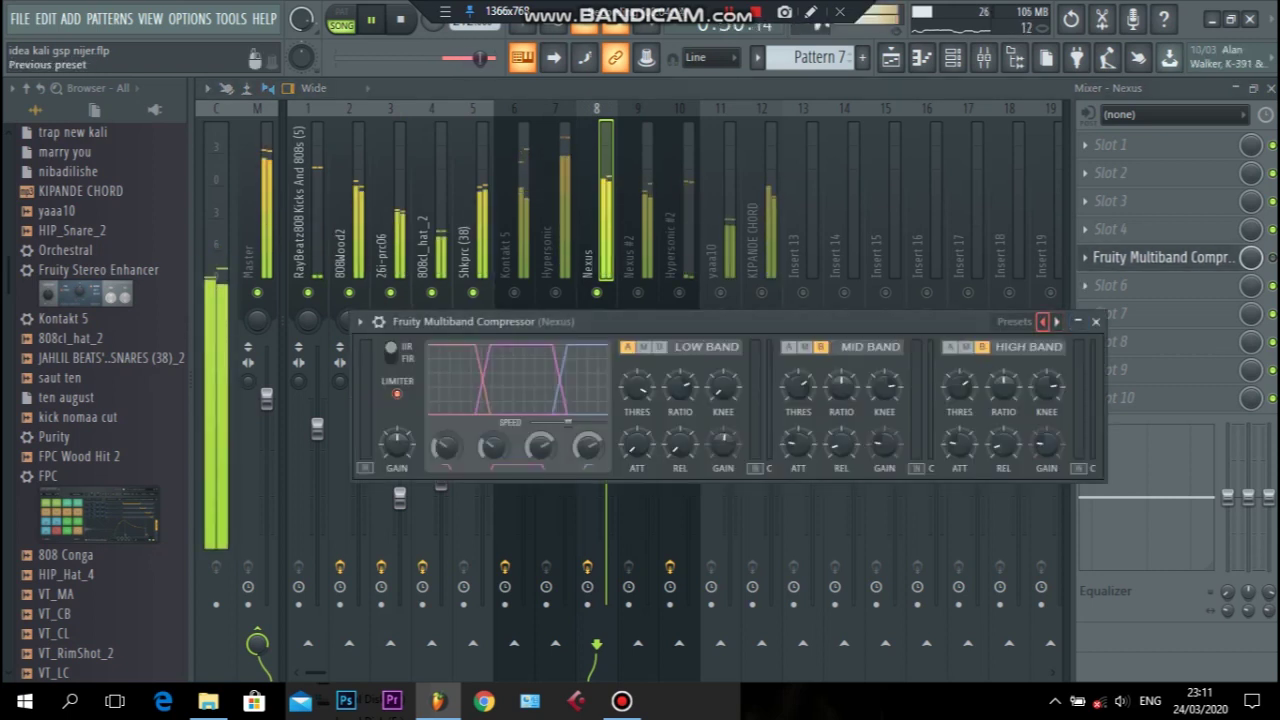
right_click(1042, 321)
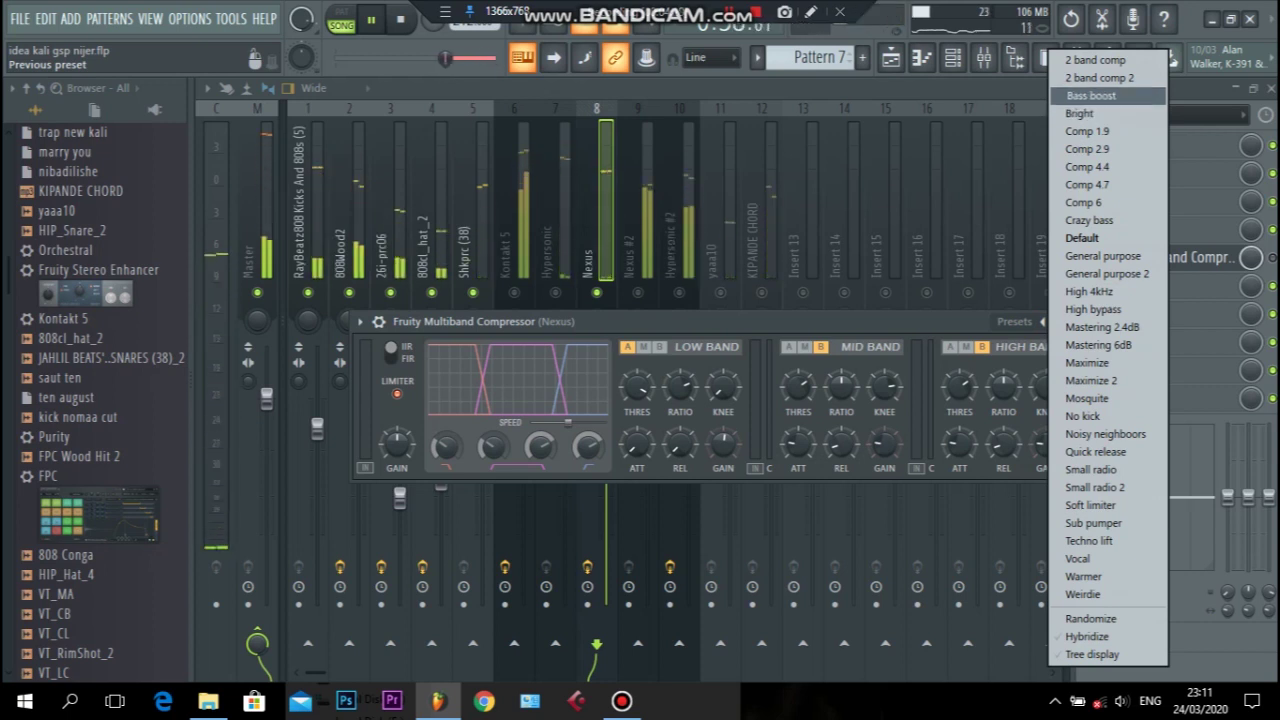
left_click(1091, 95)
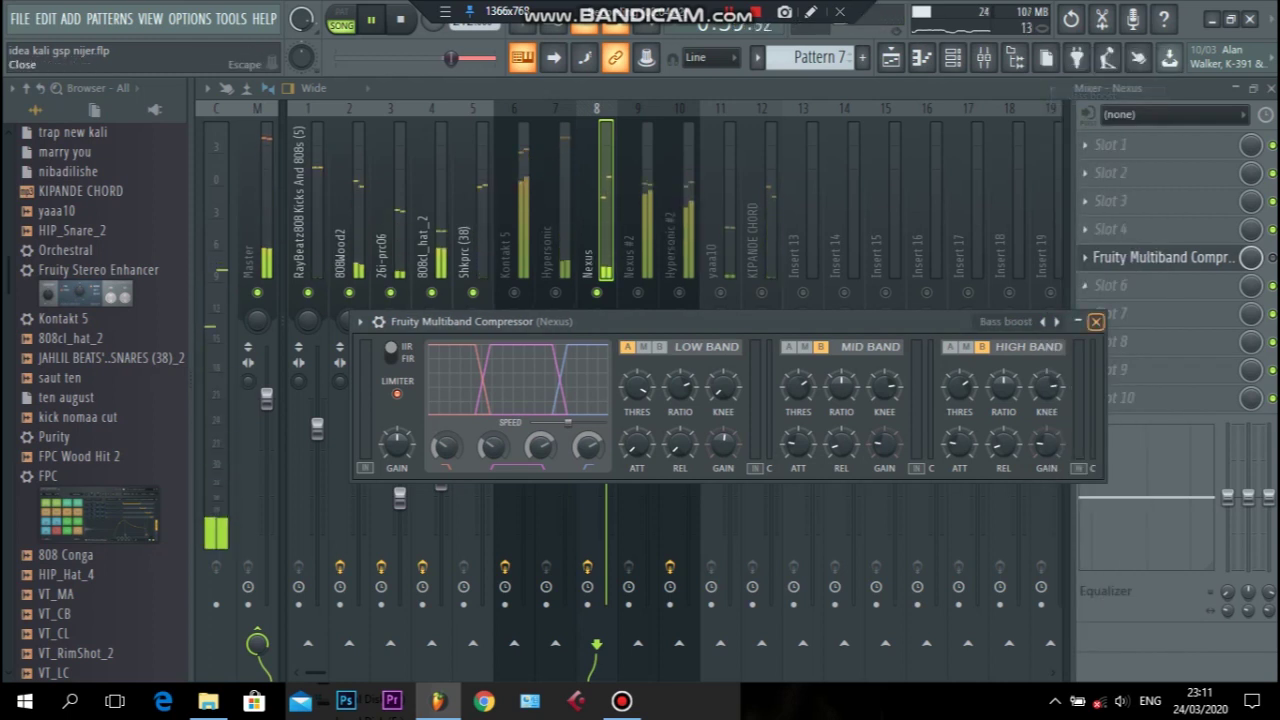
left_click(1094, 321)
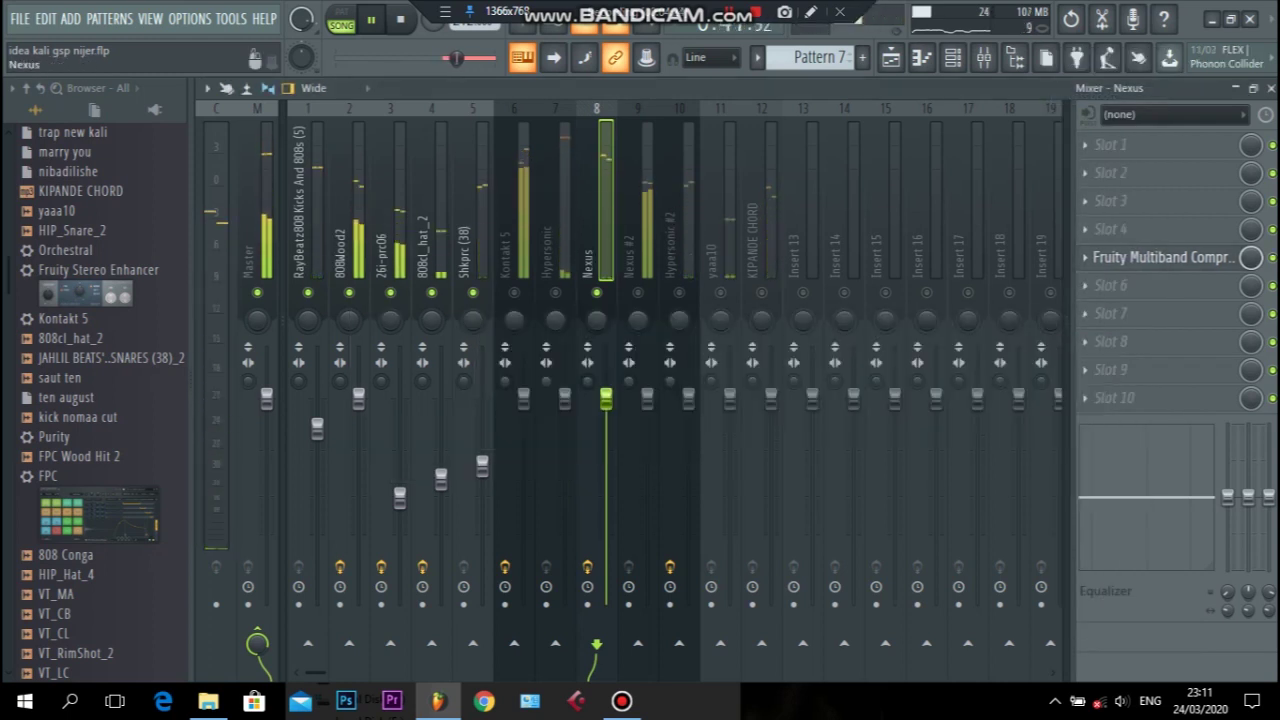
- Lower the Nexus fader during playback and unmute the Kontakt 5 track
left_click_drag(606, 398, 606, 480)
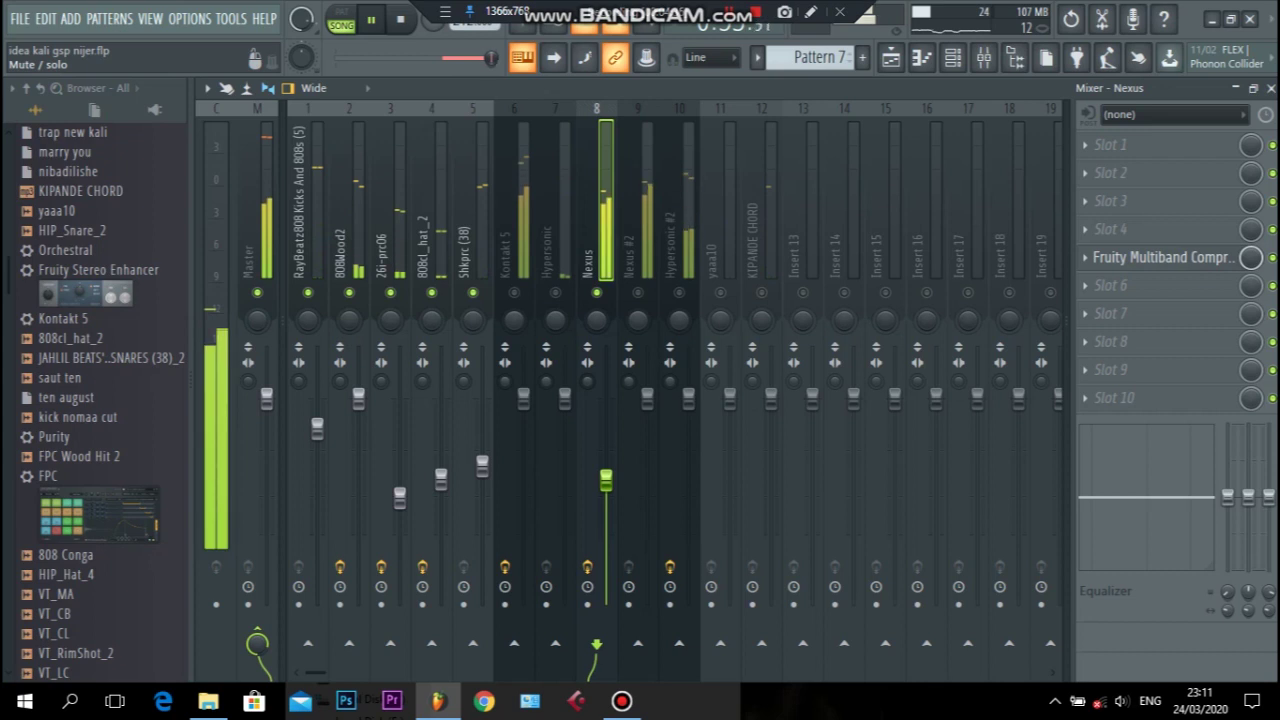
key("space")
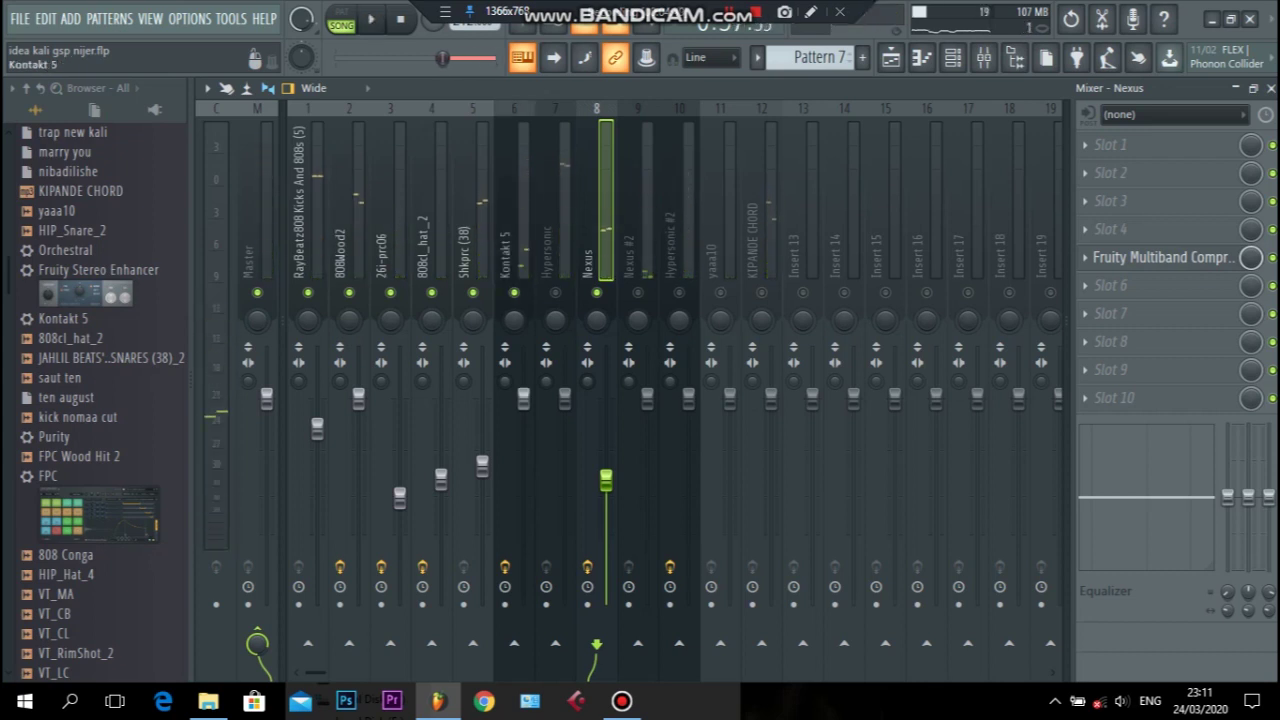
left_click(514, 240)
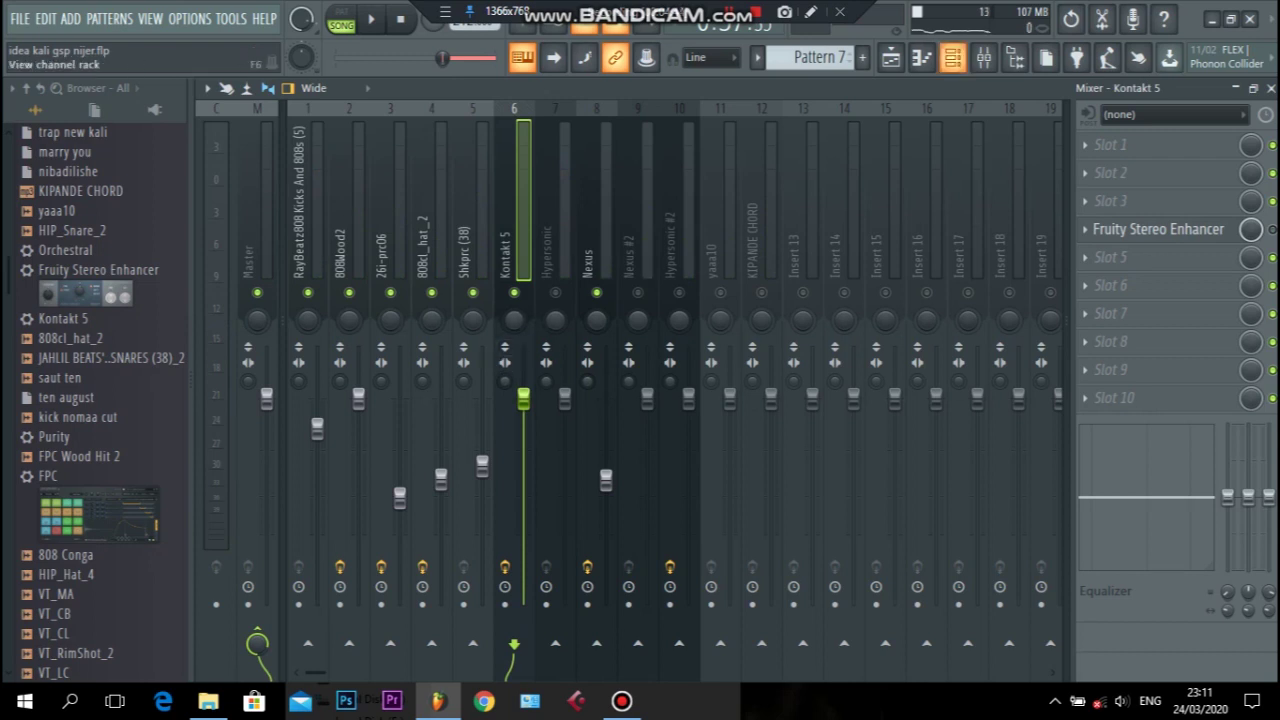
- Play Pattern 4 on its own to hear the Kontakt 5 part and return to song mode
left_click(952, 57)
scroll(815, 57, "up", 3)
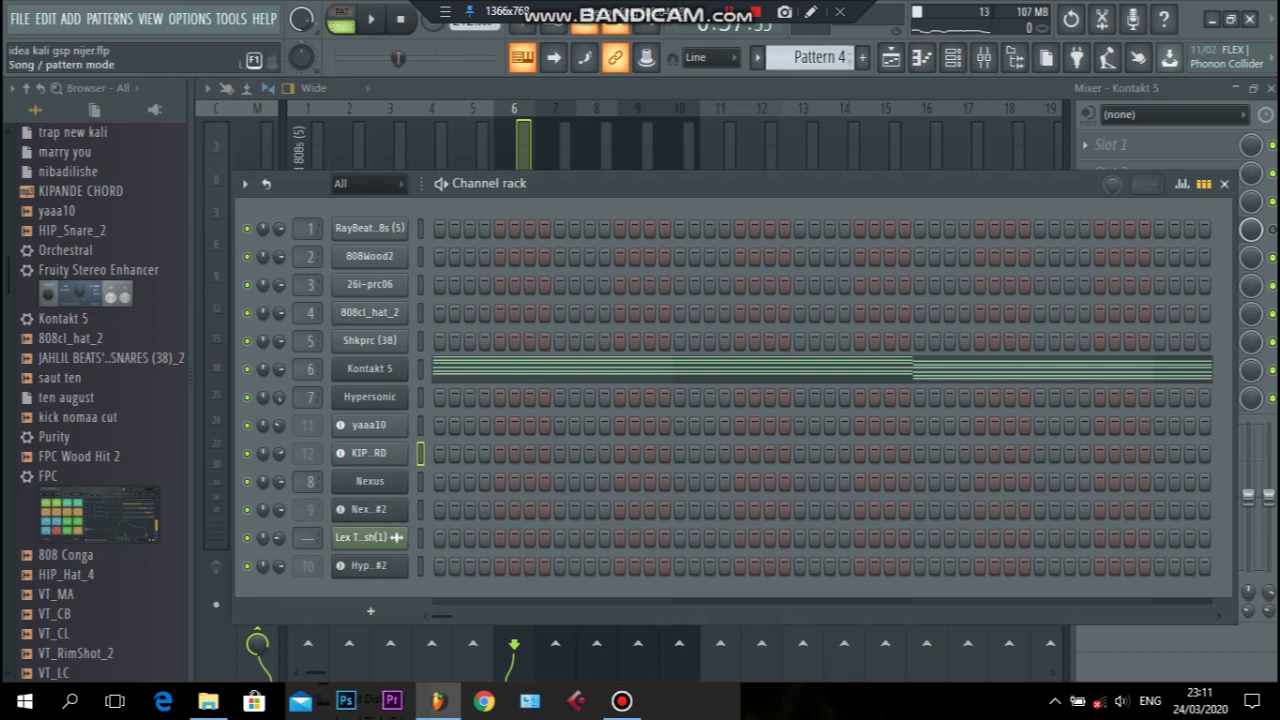
key("space")
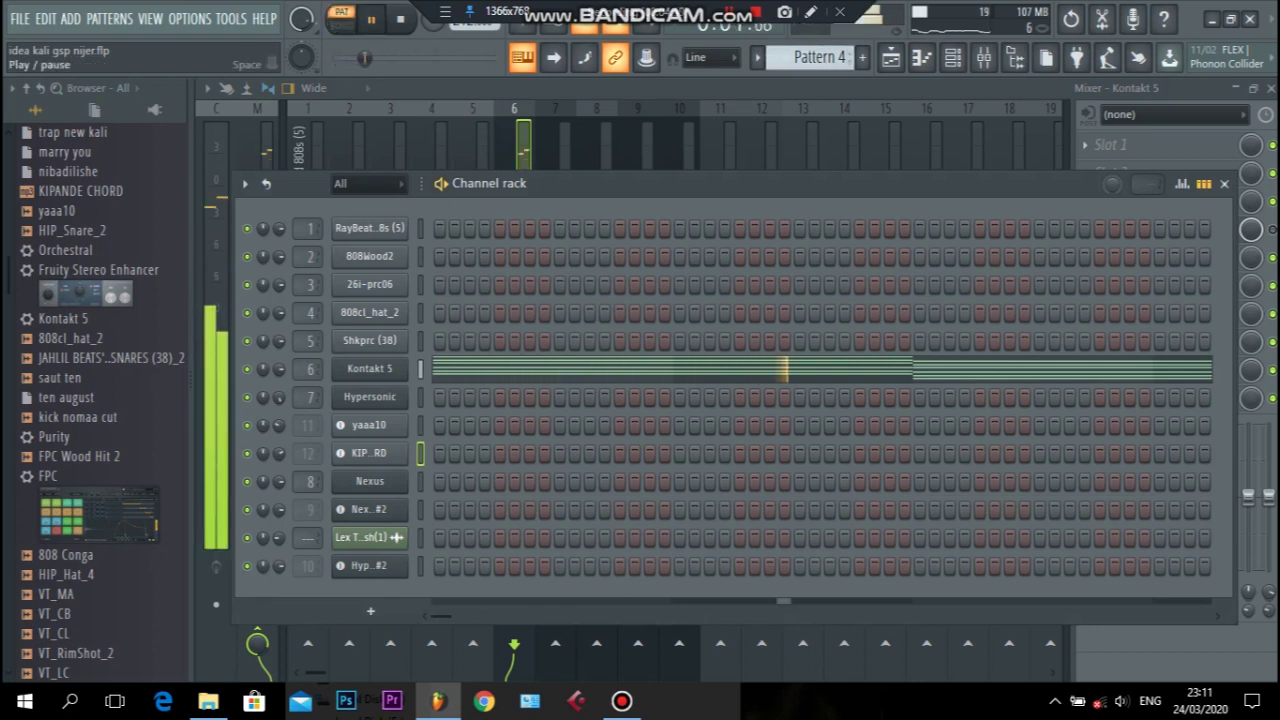
key("space")
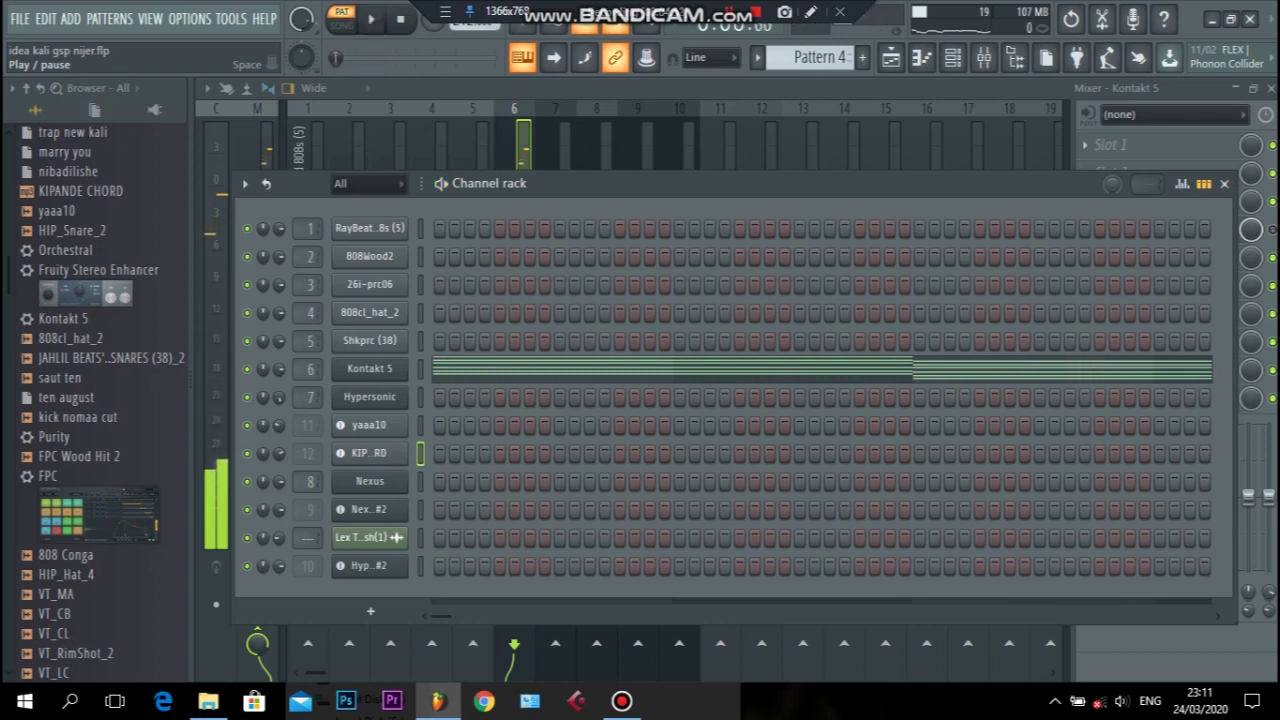
key("F6")
key("l")
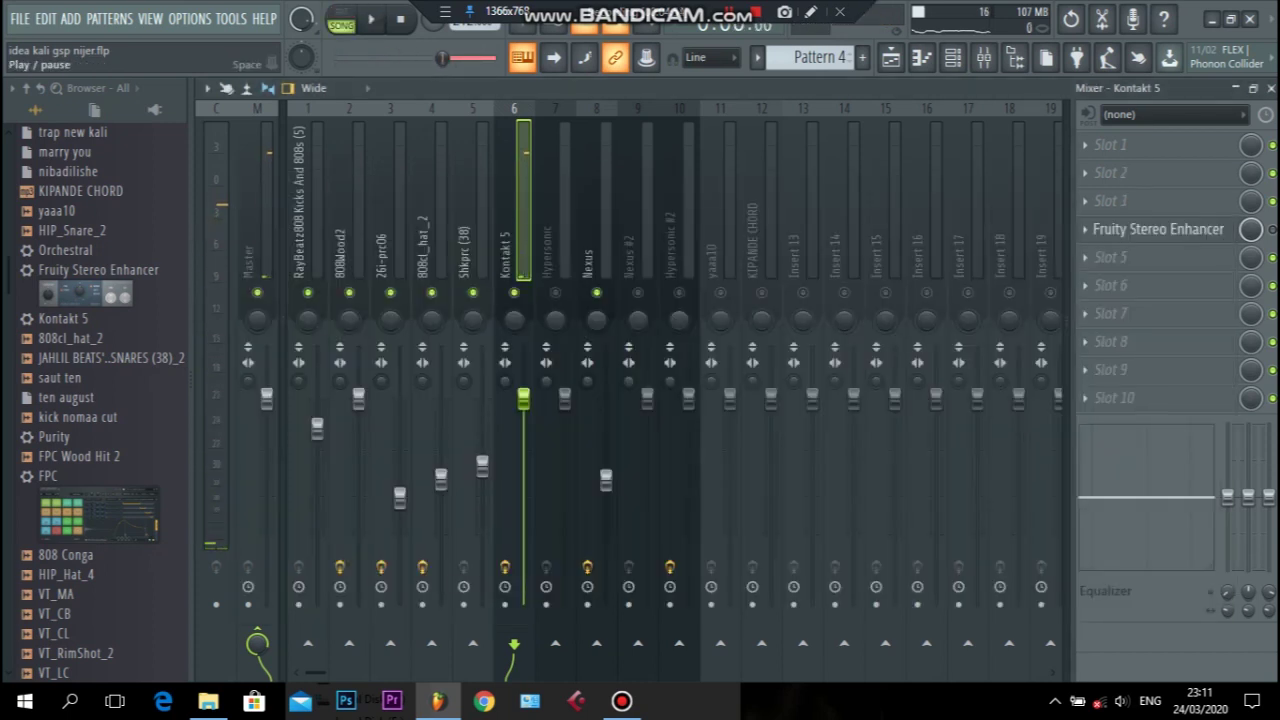
- Play the song and lower the Kontakt 5 fader to 45% (-14.3 dB)
left_click(371, 19)
left_click_drag(523, 398, 523, 512)
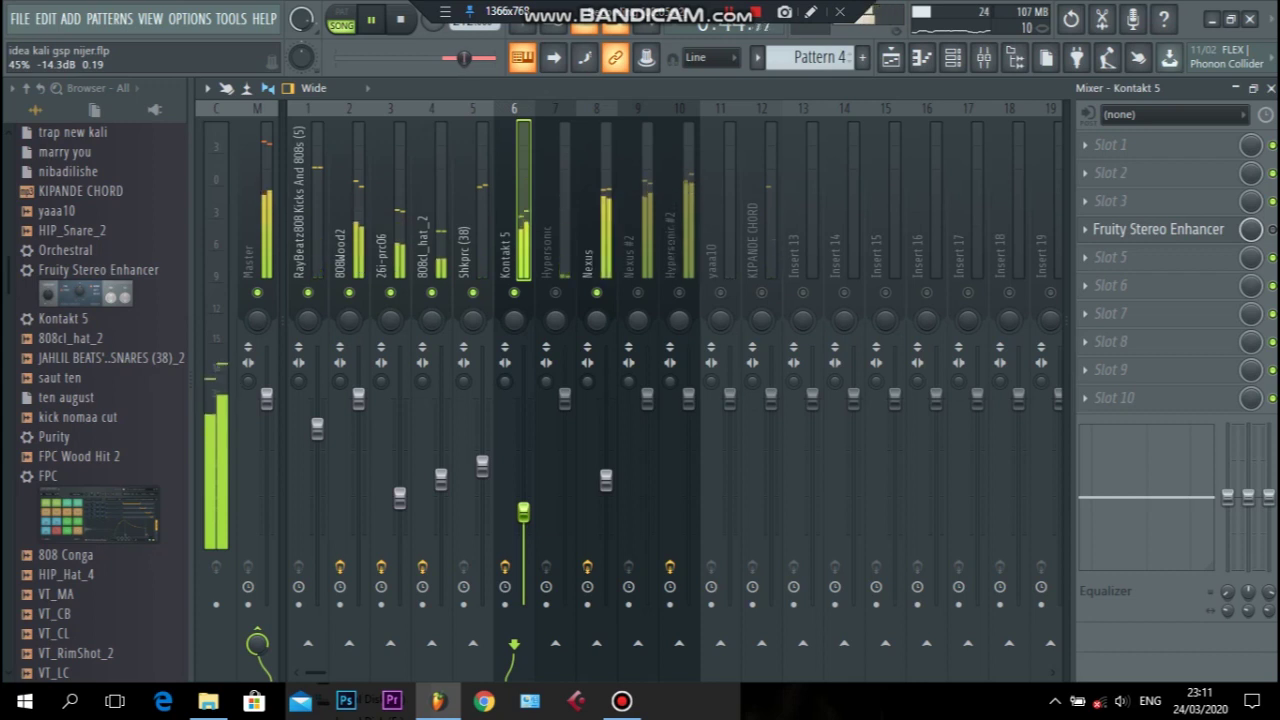
key("space")
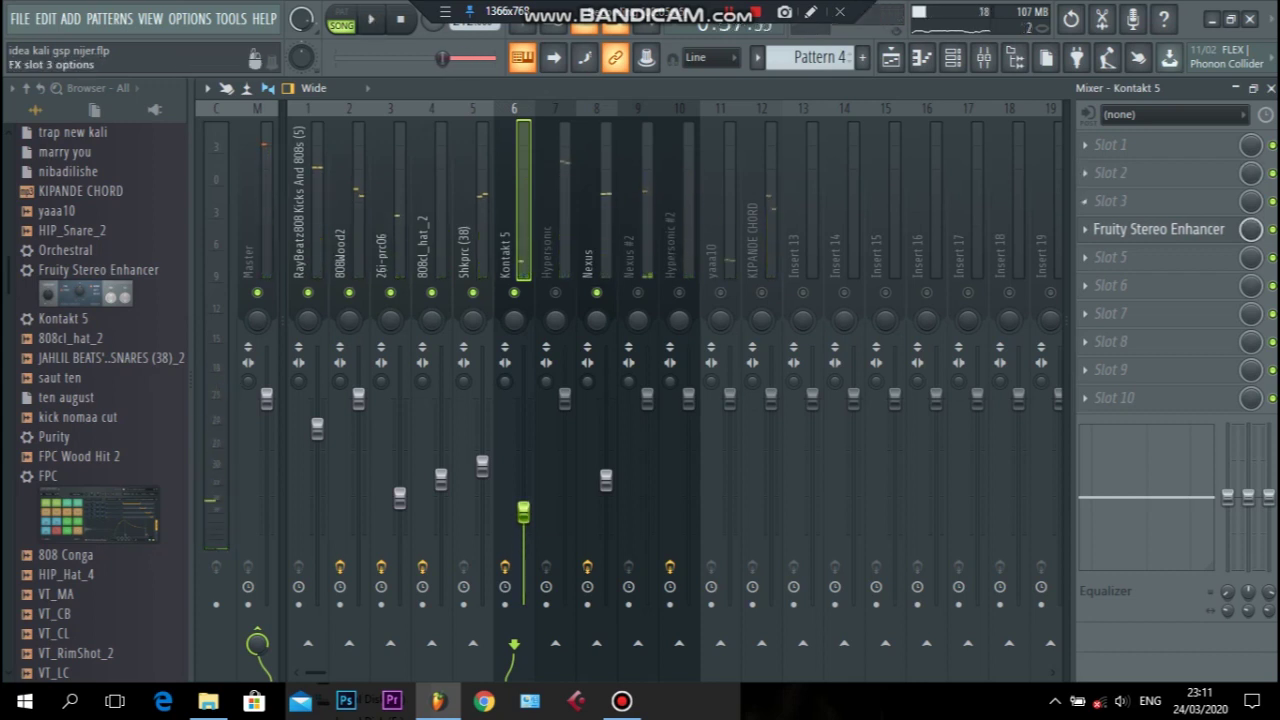
- Apply the For strings preset to the Fruity Stereo Enhancer on the Kontakt 5 track
left_click(1084, 229)
mouse_move(1098, 254)
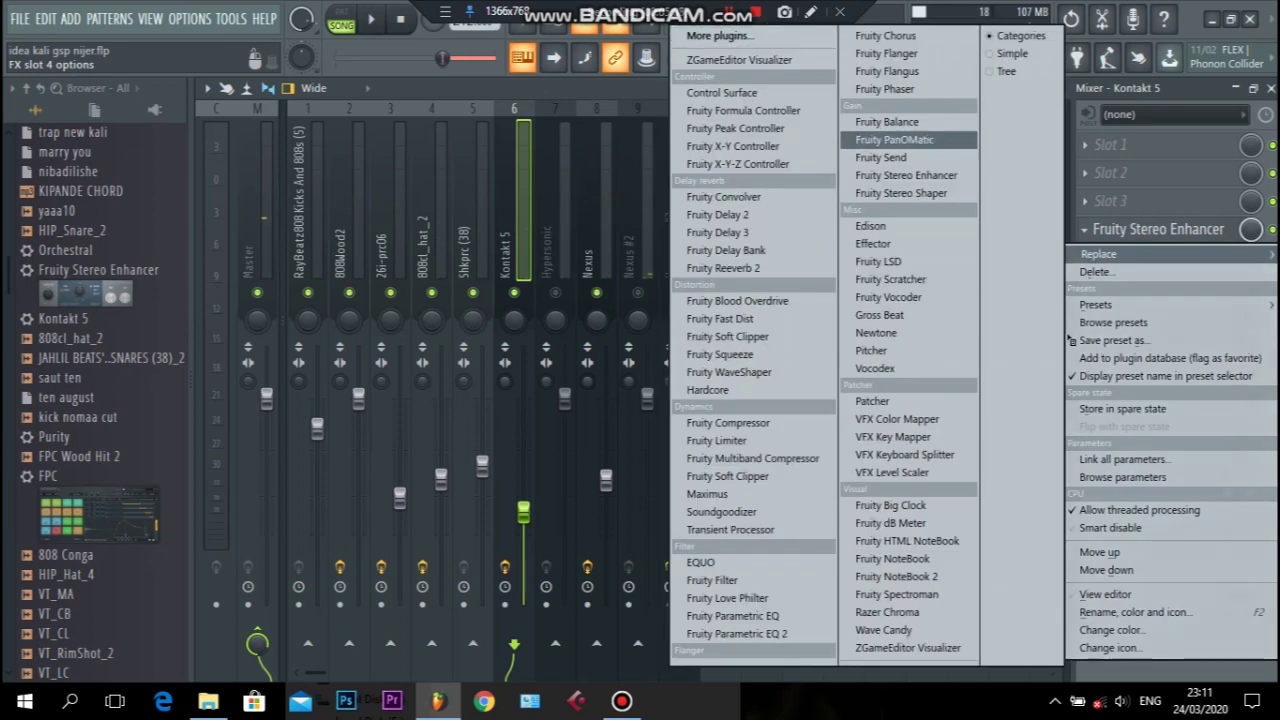
left_click(906, 175)
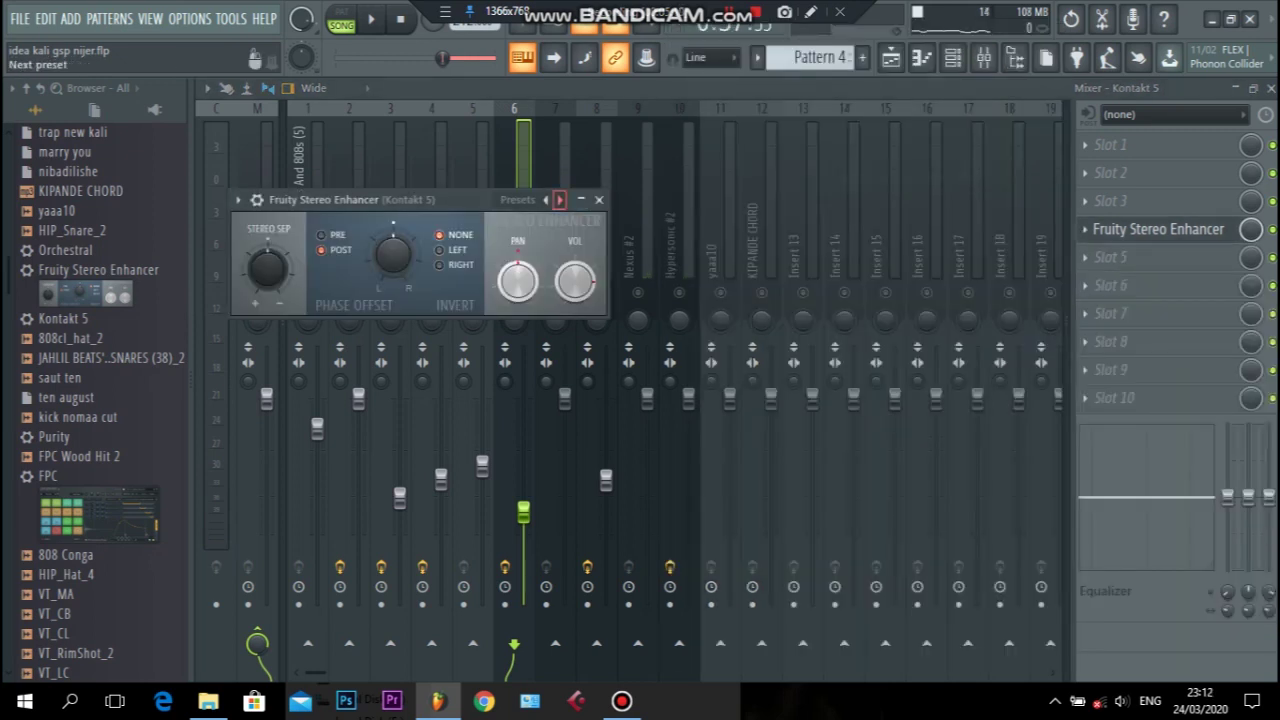
left_click(559, 199)
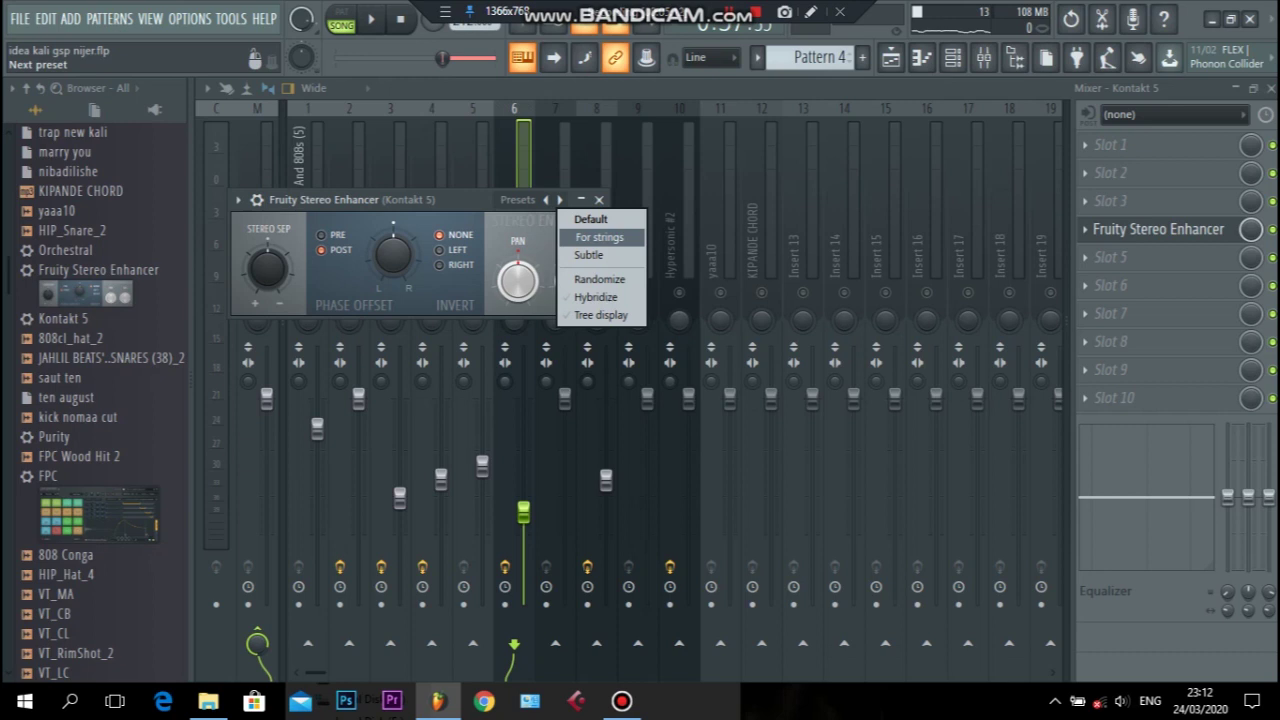
left_click(599, 237)
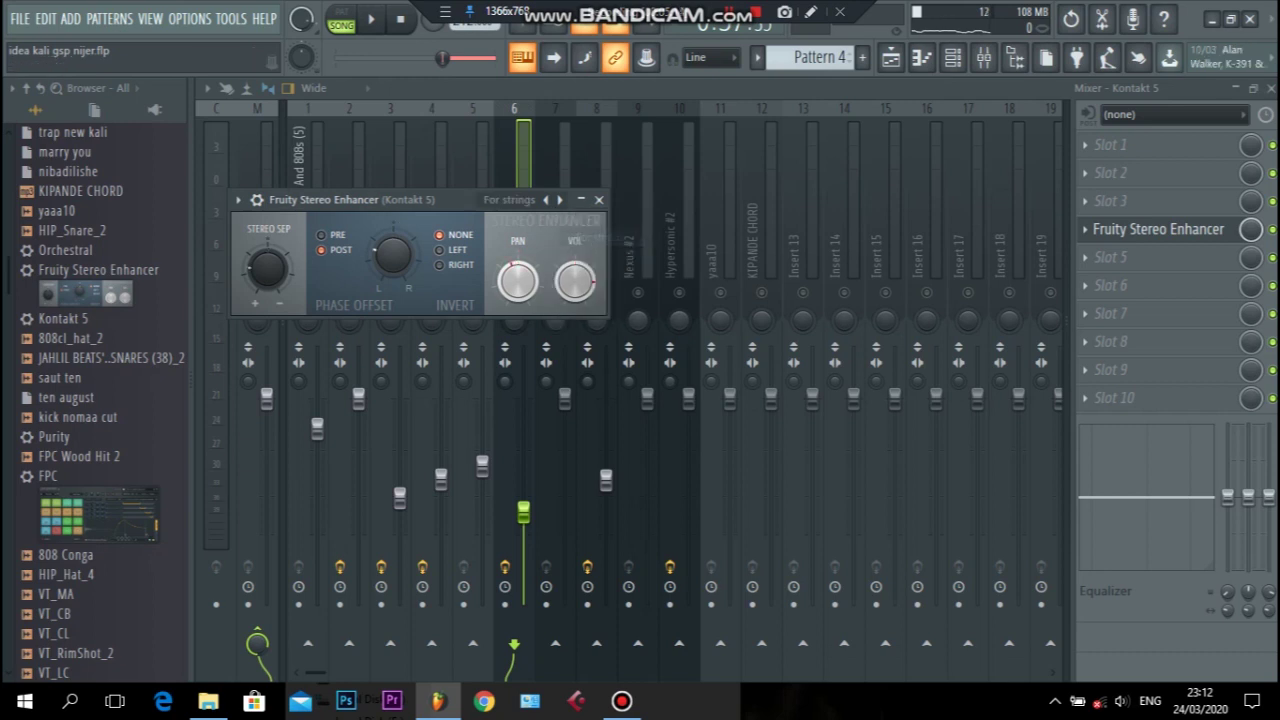
left_click(599, 199)
- Replay the selected song section several times to judge how Kontakt 5 sits in the mix
key("space")
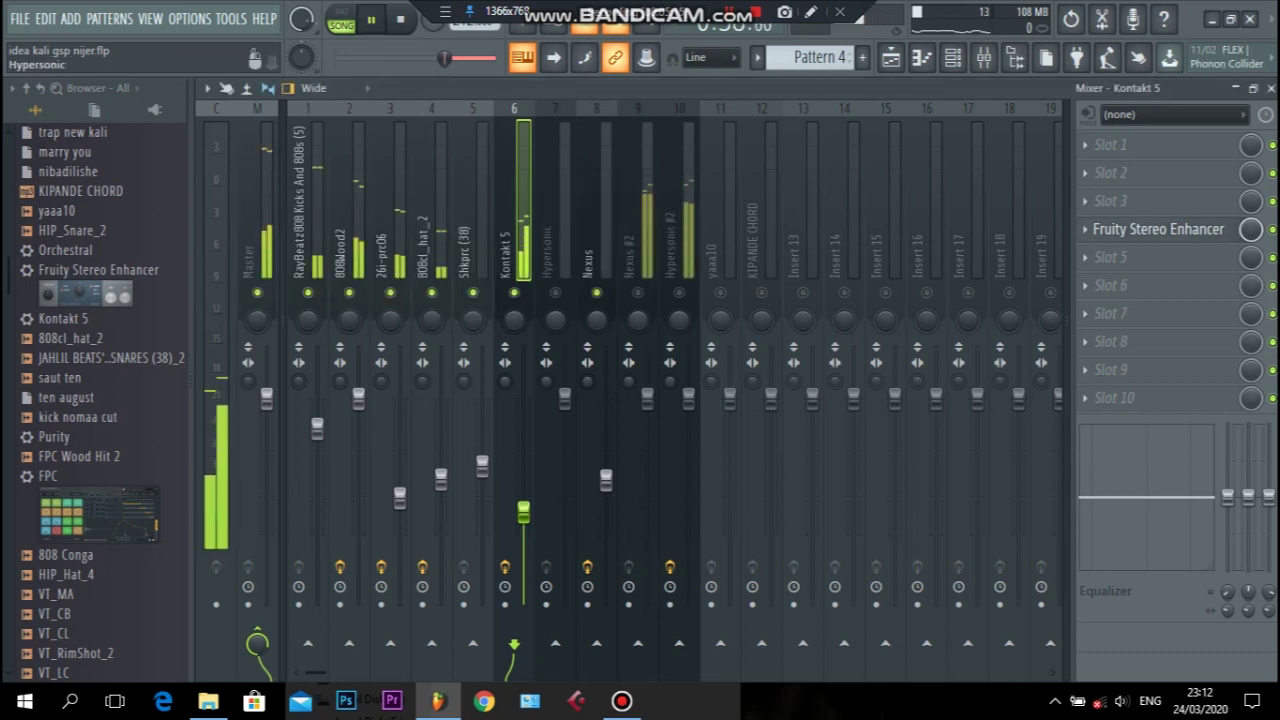
key("space")
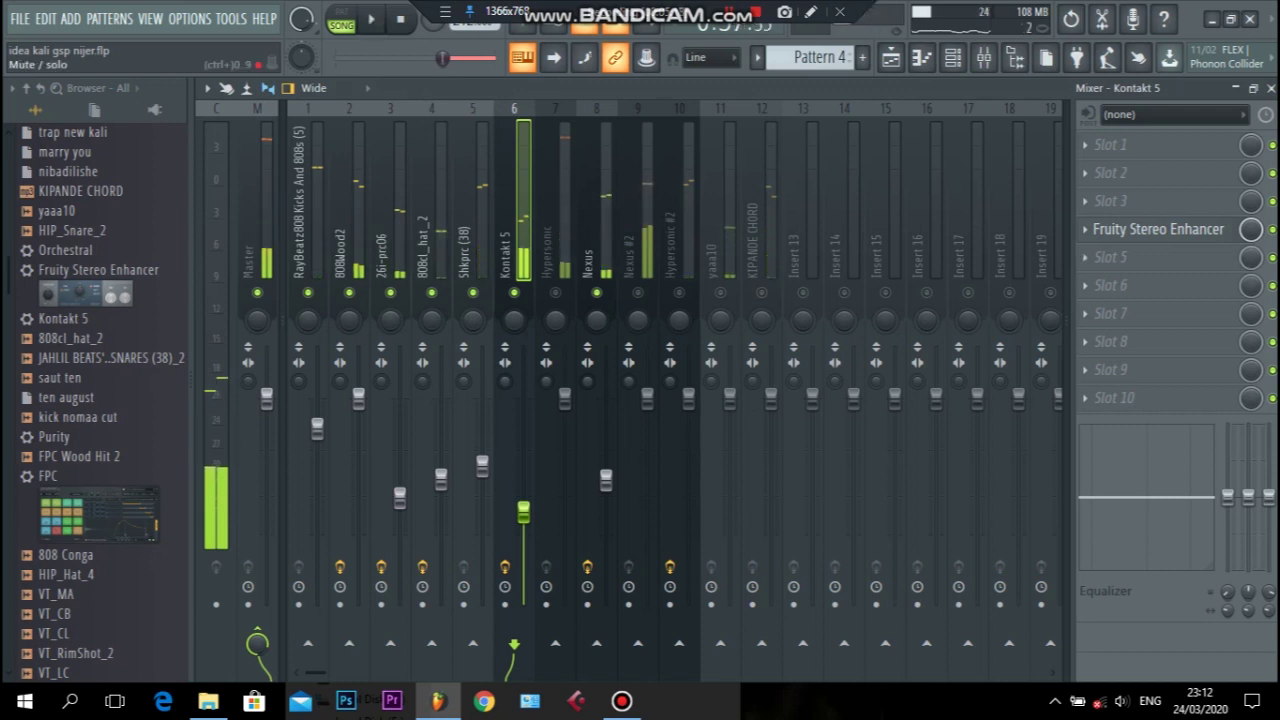
key("space")
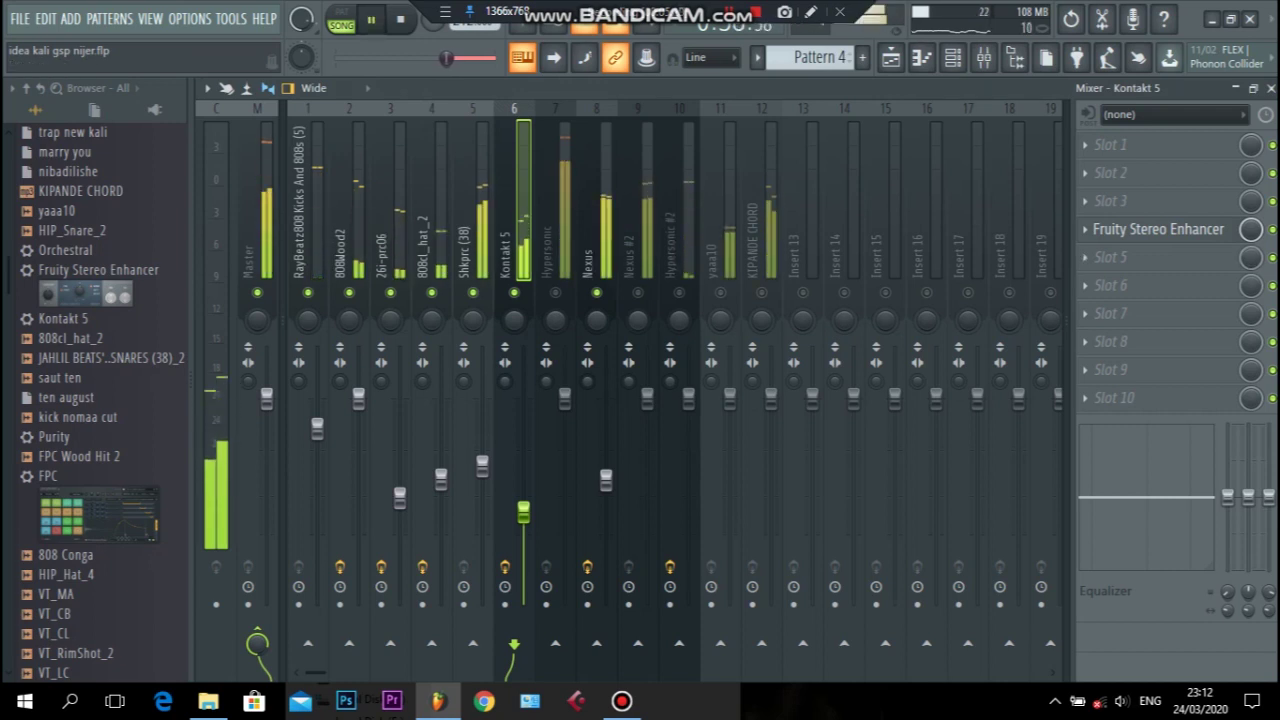
key("space")
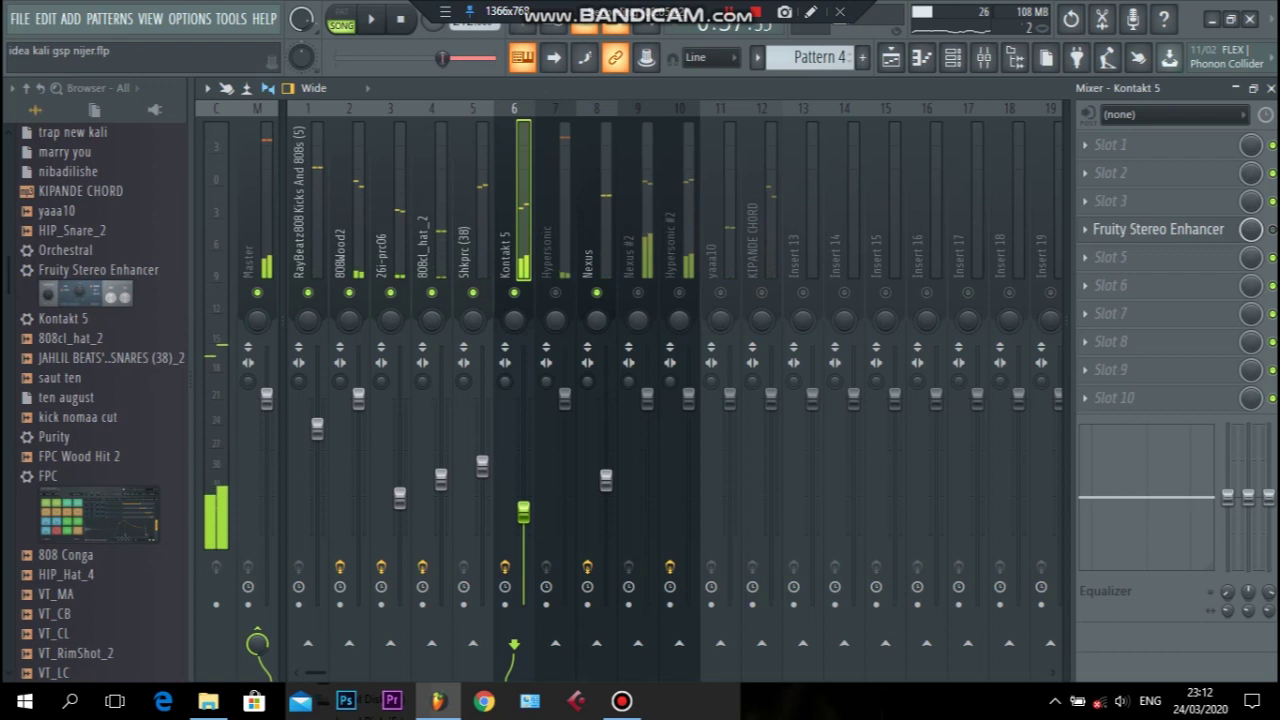
key("space")
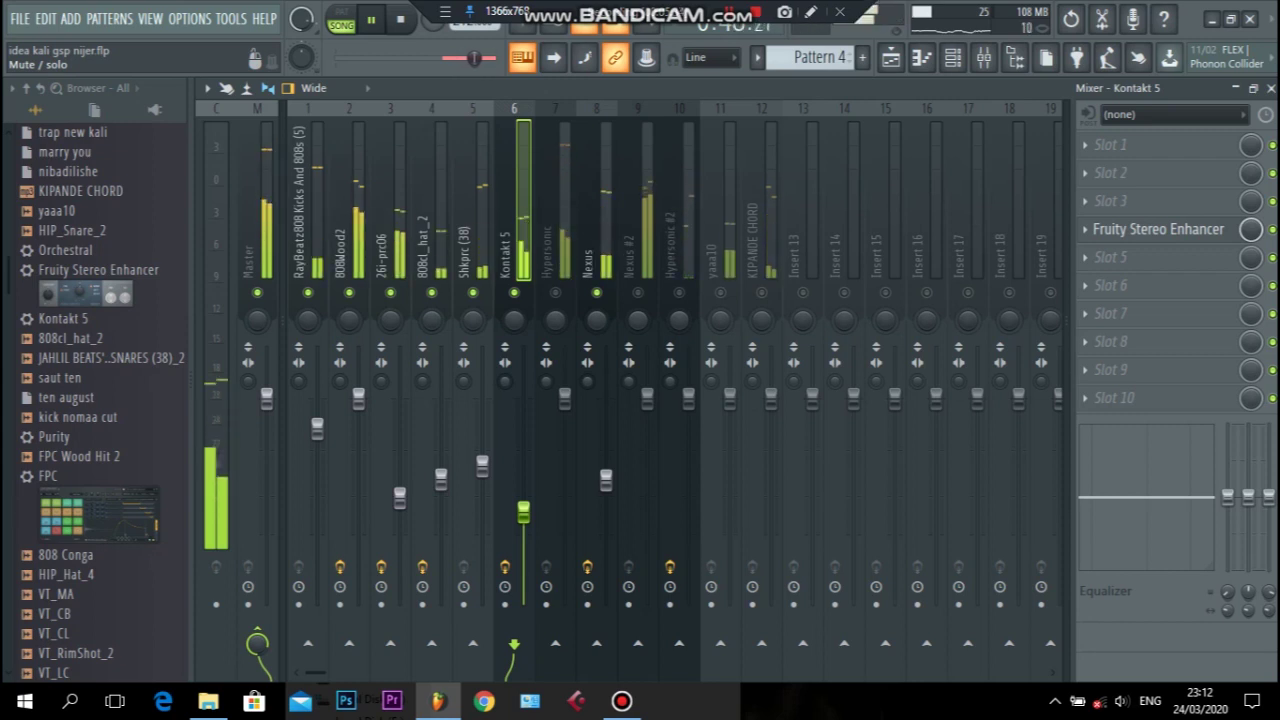
key("space")
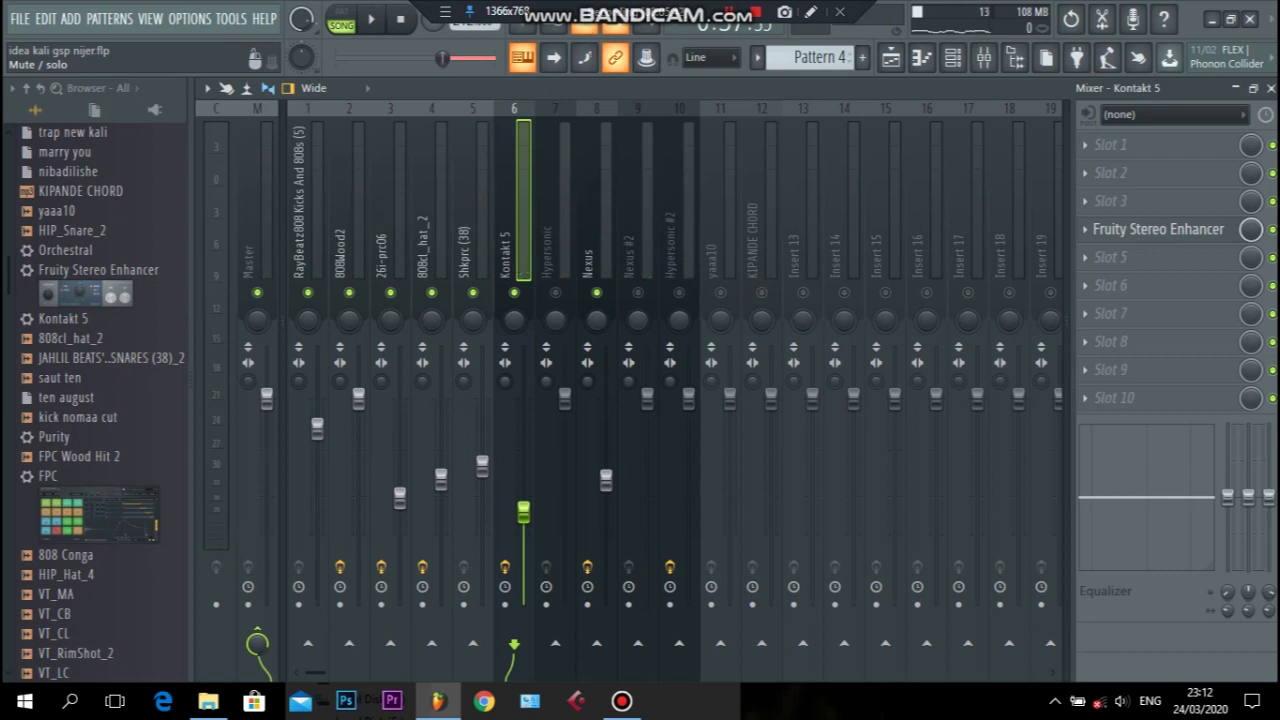
- Unmute the Hypersonic track, lower its fader to the level of the Nexus fader during playback, and replay the section
left_click(546, 250)
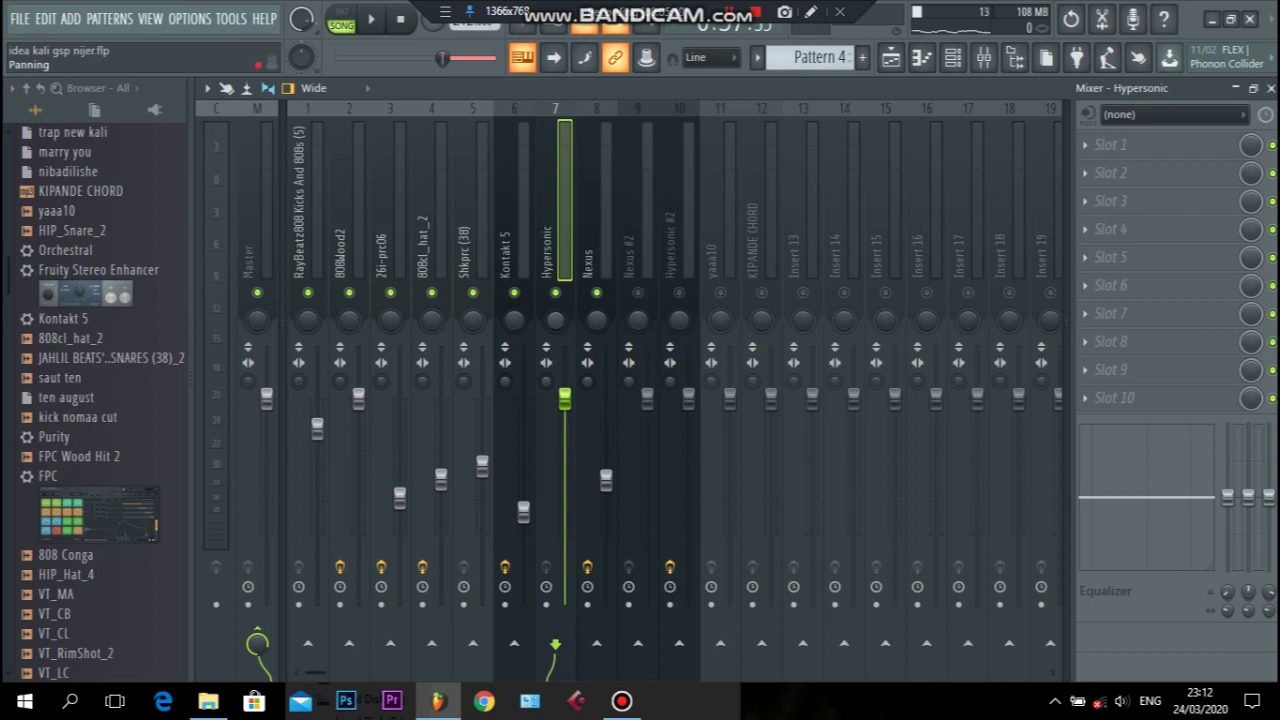
key("space")
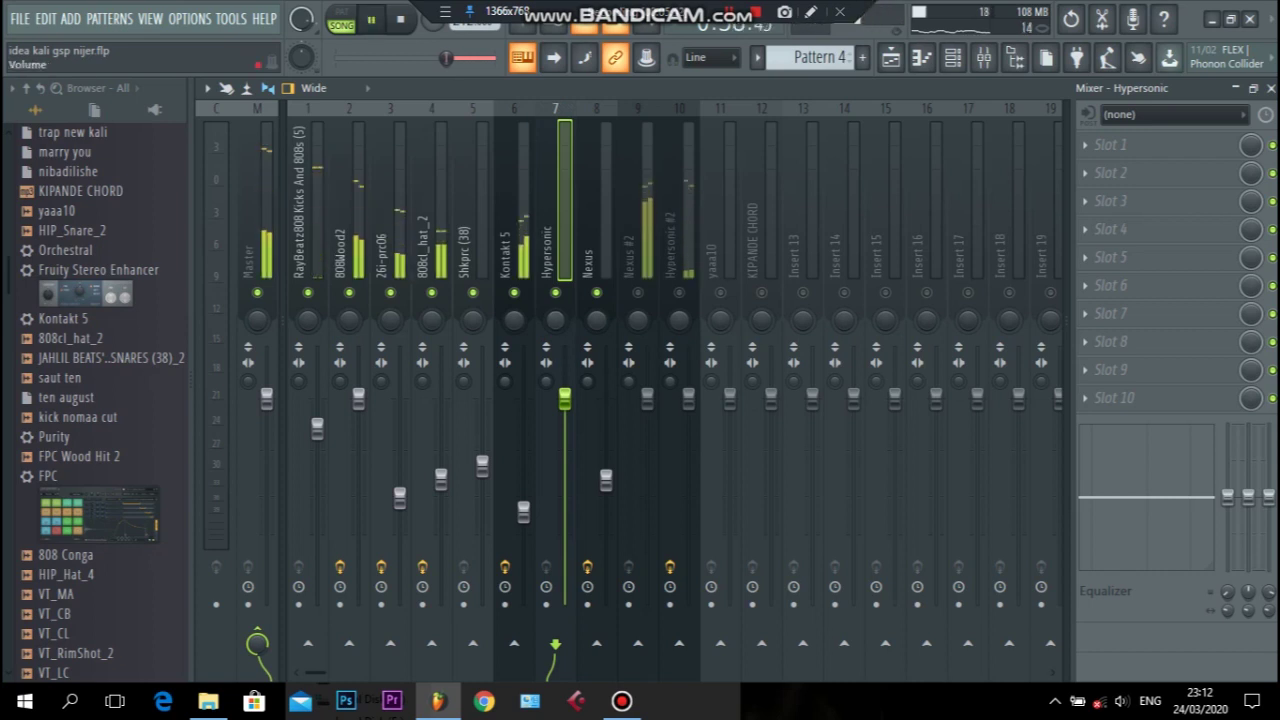
left_click_drag(565, 398, 565, 480)
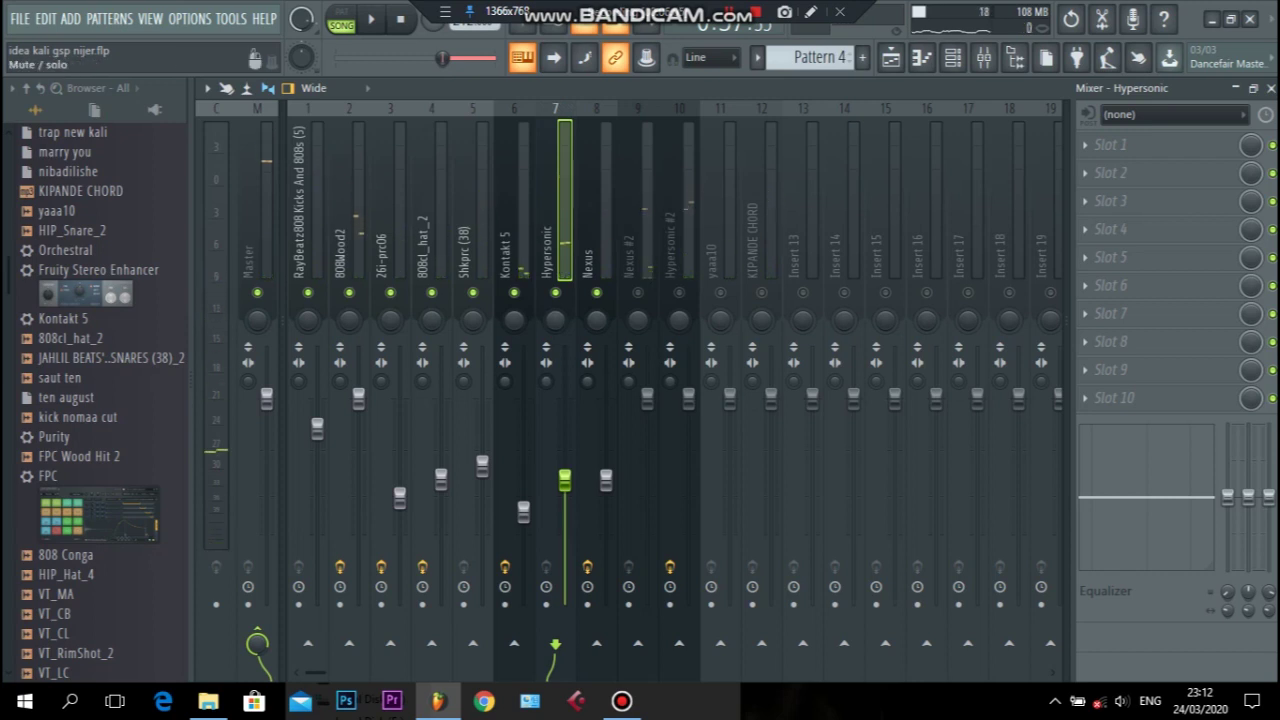
key("space")
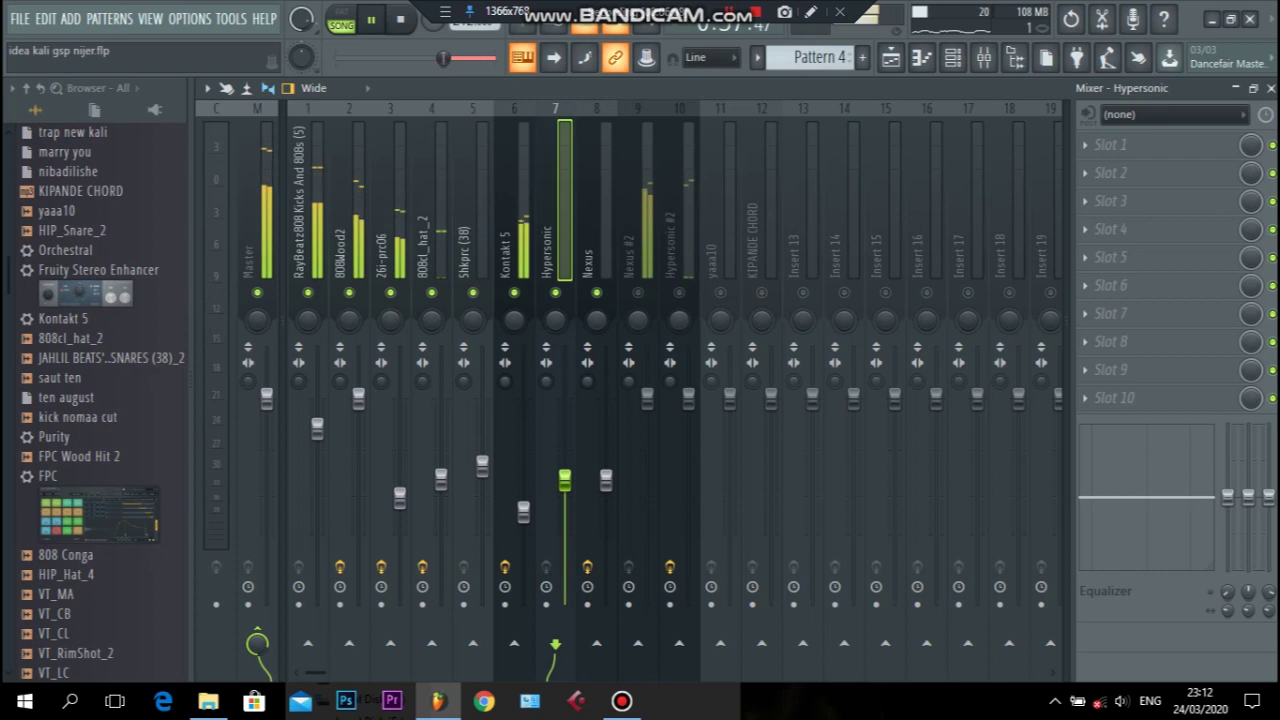
key("space")
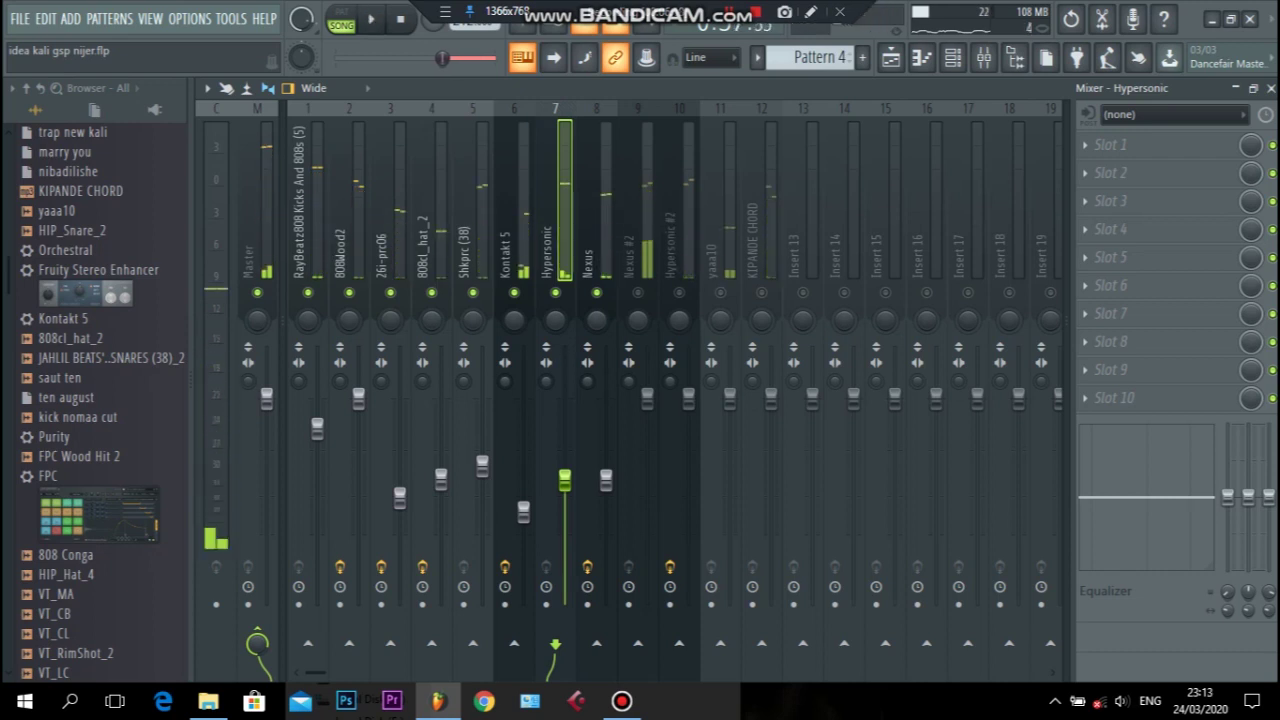
- Unmute the yaaa10 and KIPANDE CHORD tracks and lower both faders during playback
key("space")
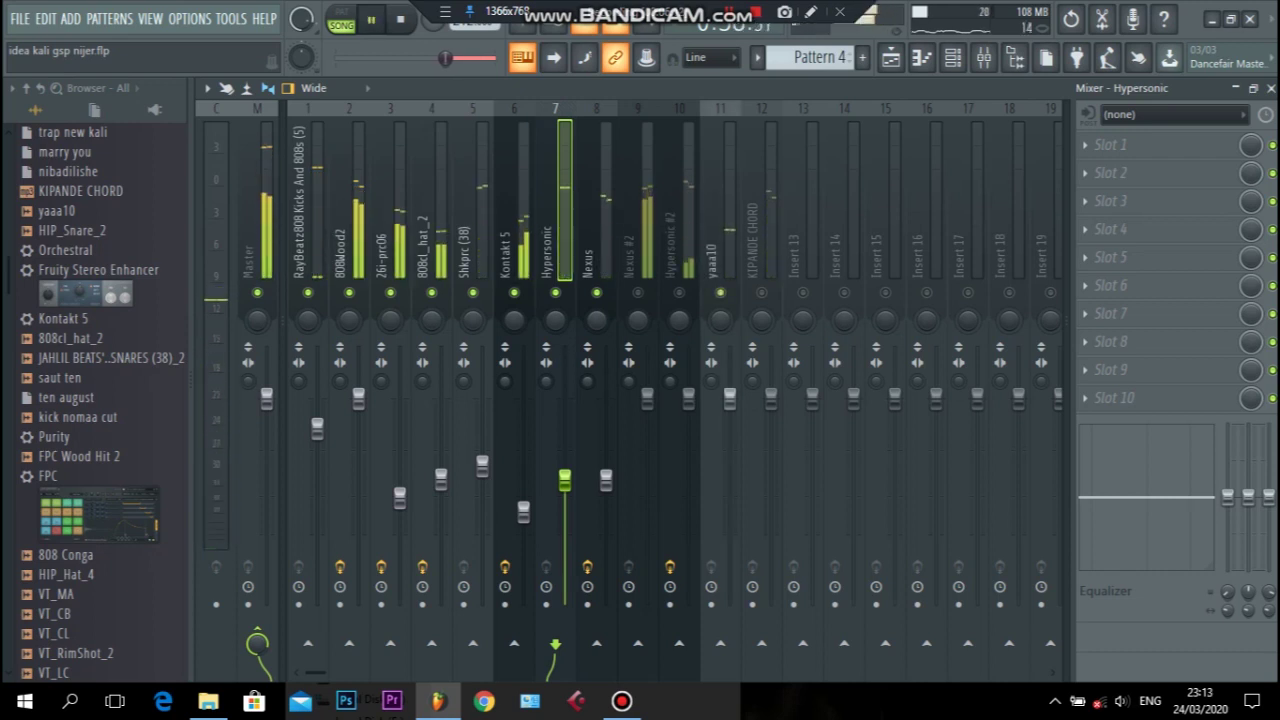
left_click_drag(729, 398, 730, 472)
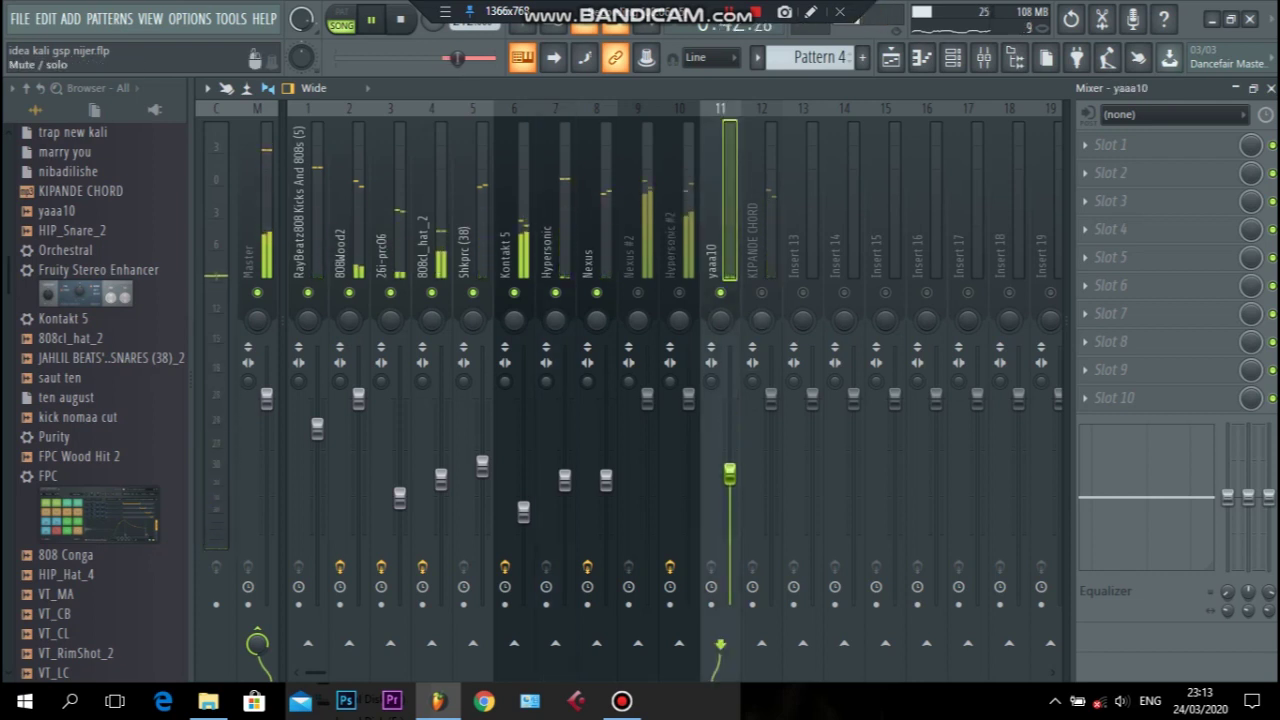
left_click_drag(771, 398, 771, 463)
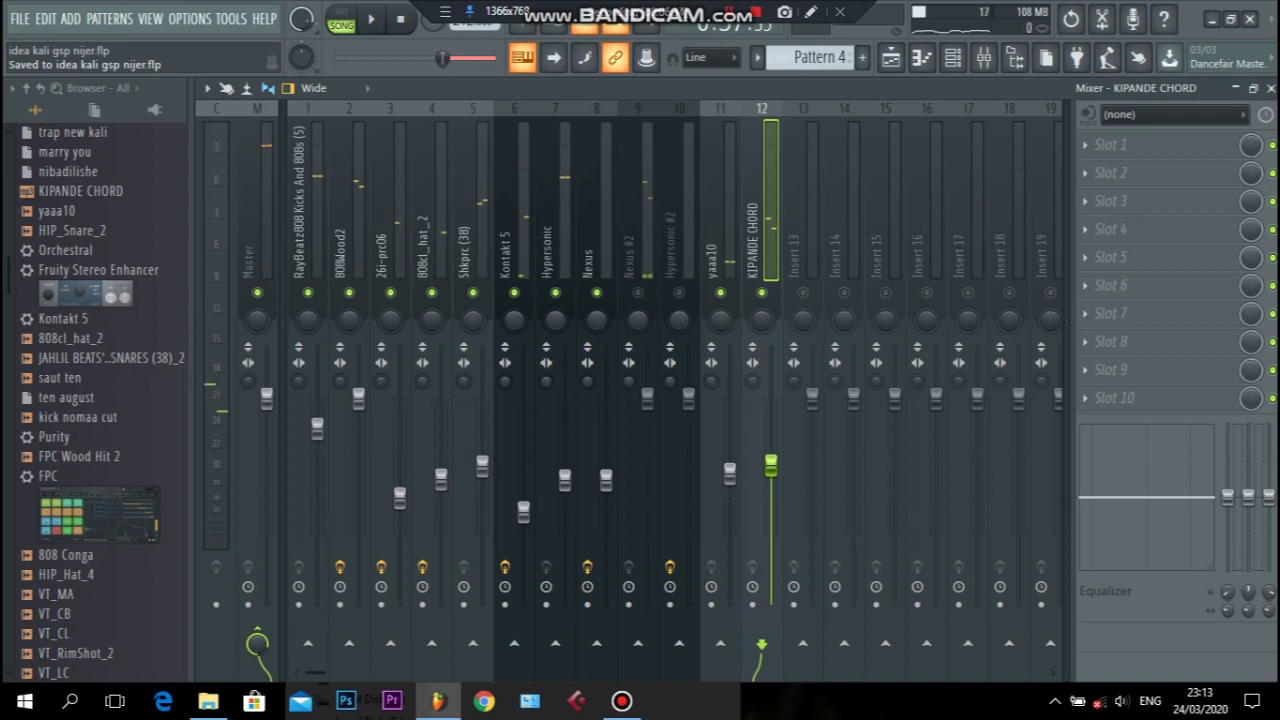
- Unmute the Hypersonic #2 track, lower its fader during playback, and enable its Fruity Reeverb 2 effect
key("space")
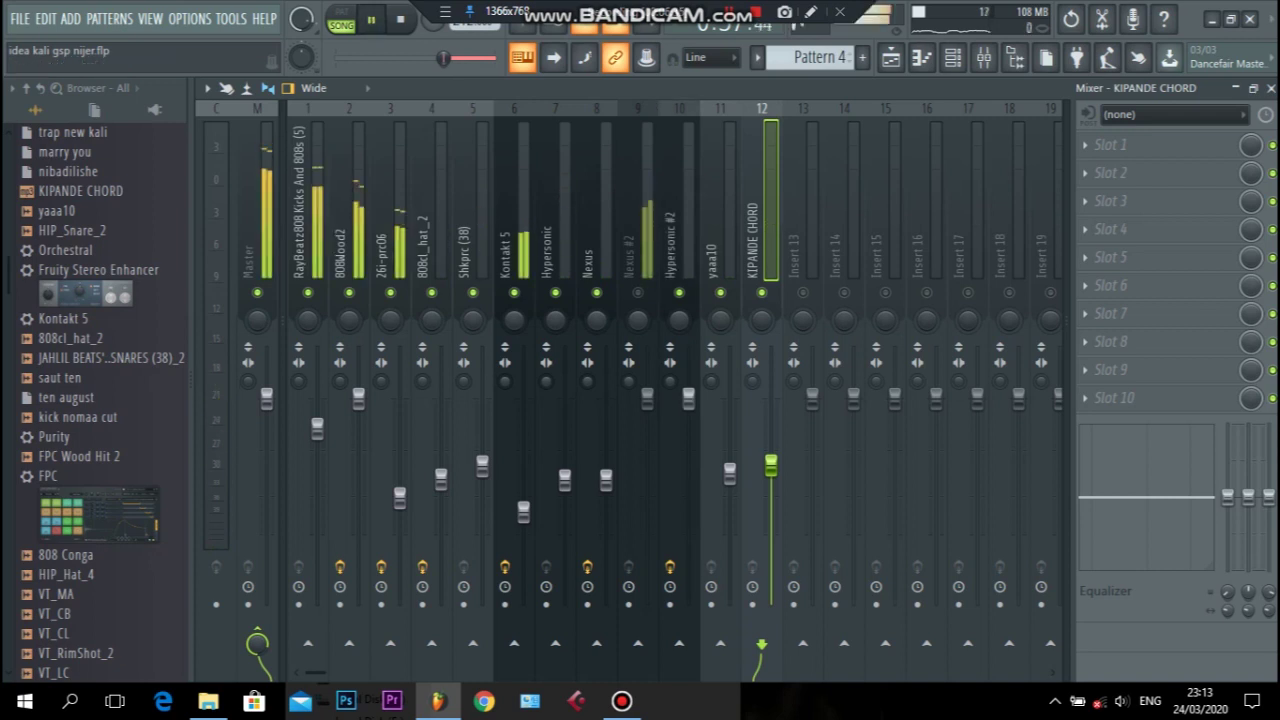
left_click_drag(688, 398, 688, 452)
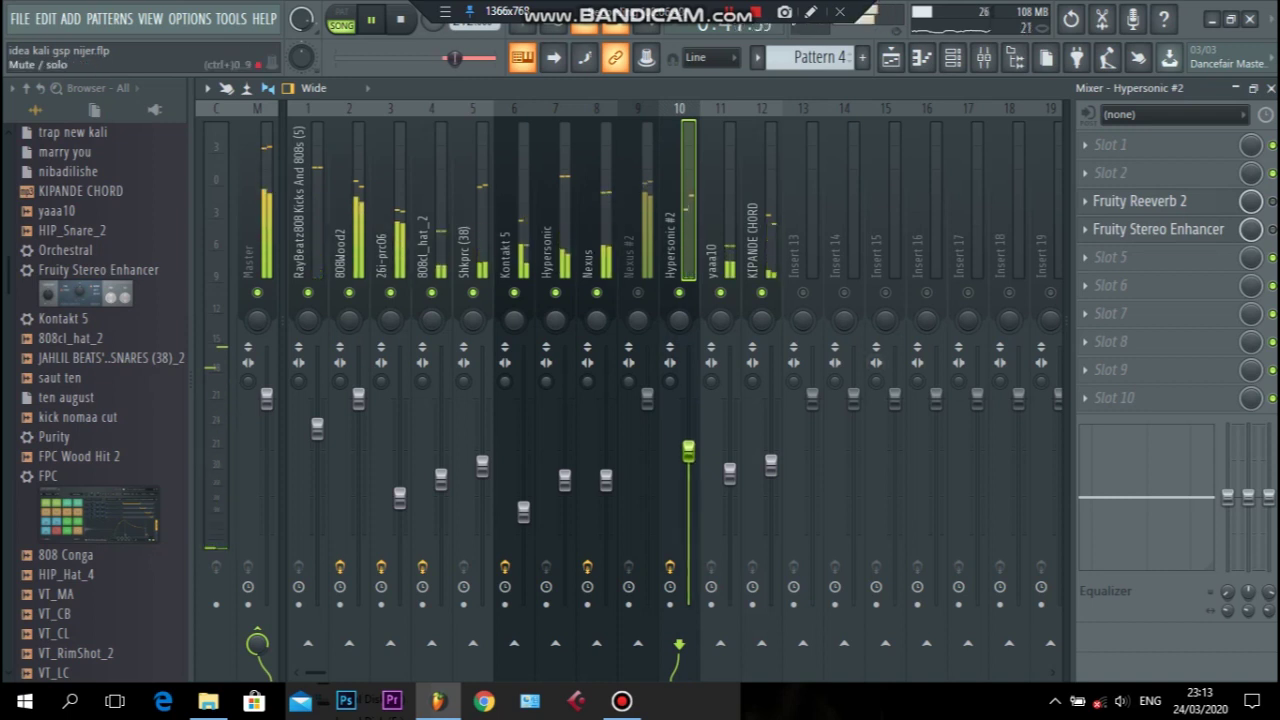
left_click(1271, 201)
left_click(1140, 201)
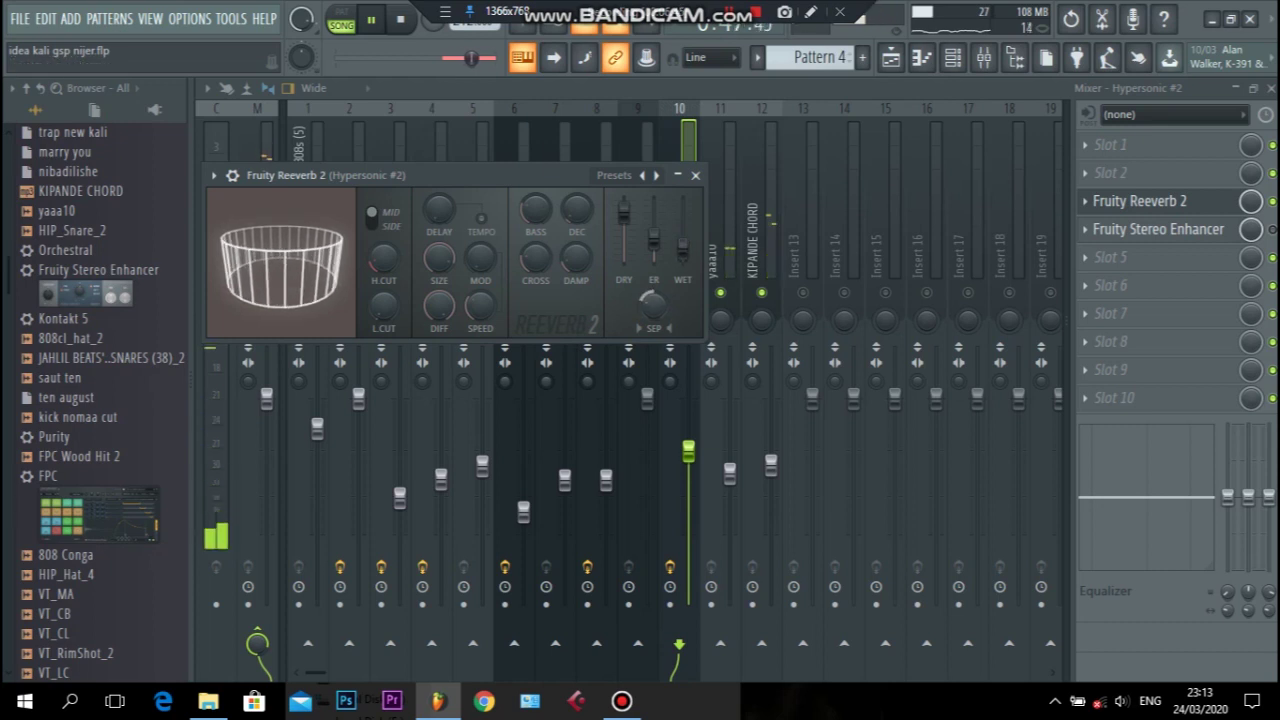
left_click(695, 175)
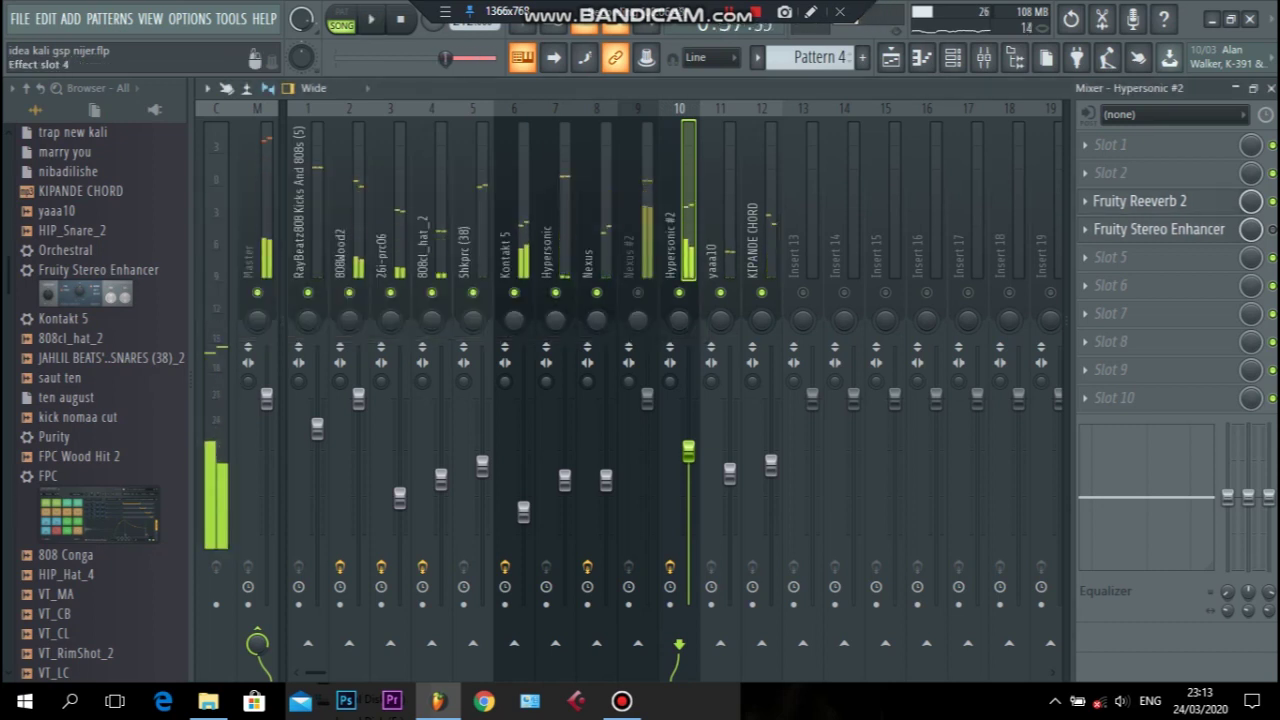
key("space")
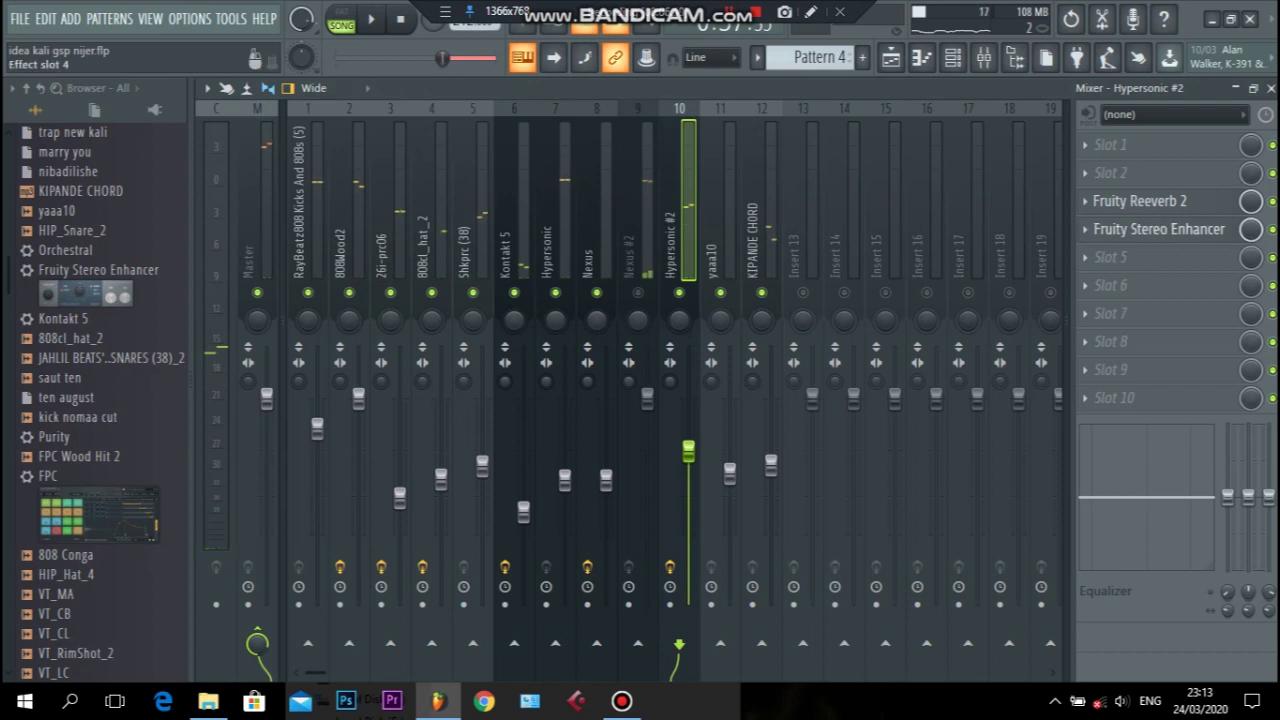
- Apply the For strings preset to the Fruity Stereo Enhancer on Hypersonic #2 and save the project during playback
left_click(1158, 229)
right_click(559, 199)
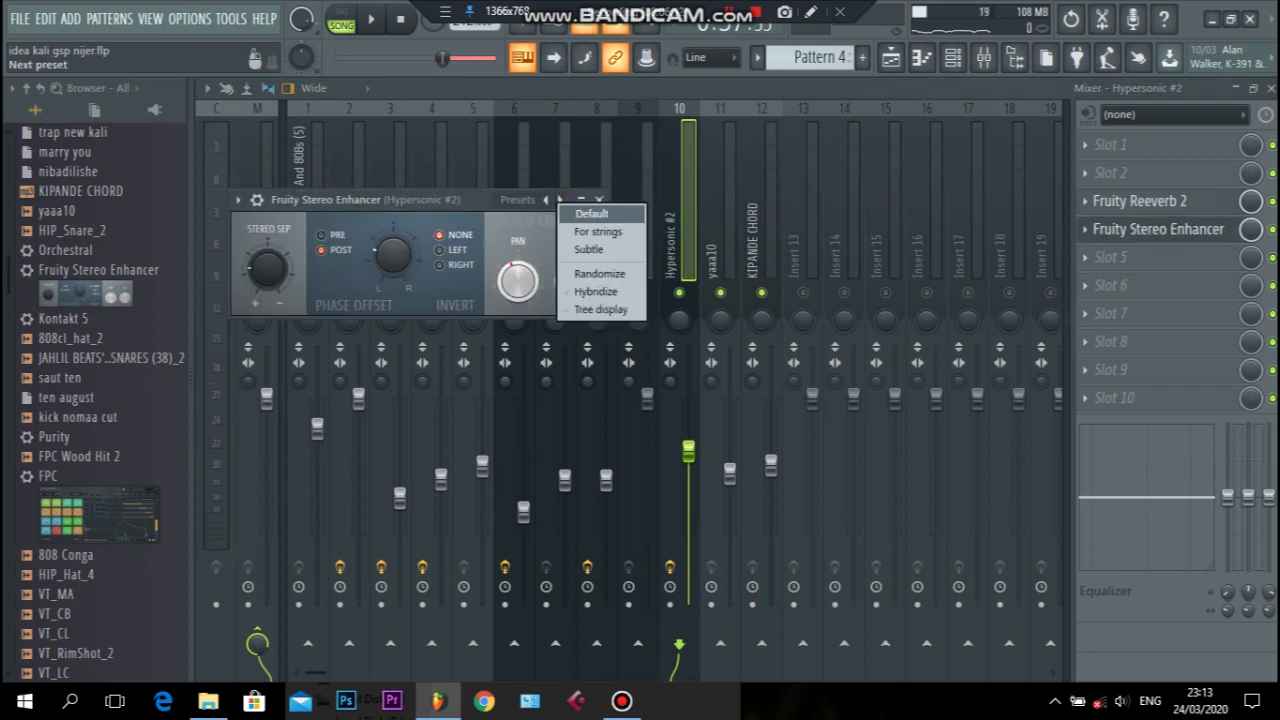
left_click(600, 231)
left_click(598, 199)
key("space")
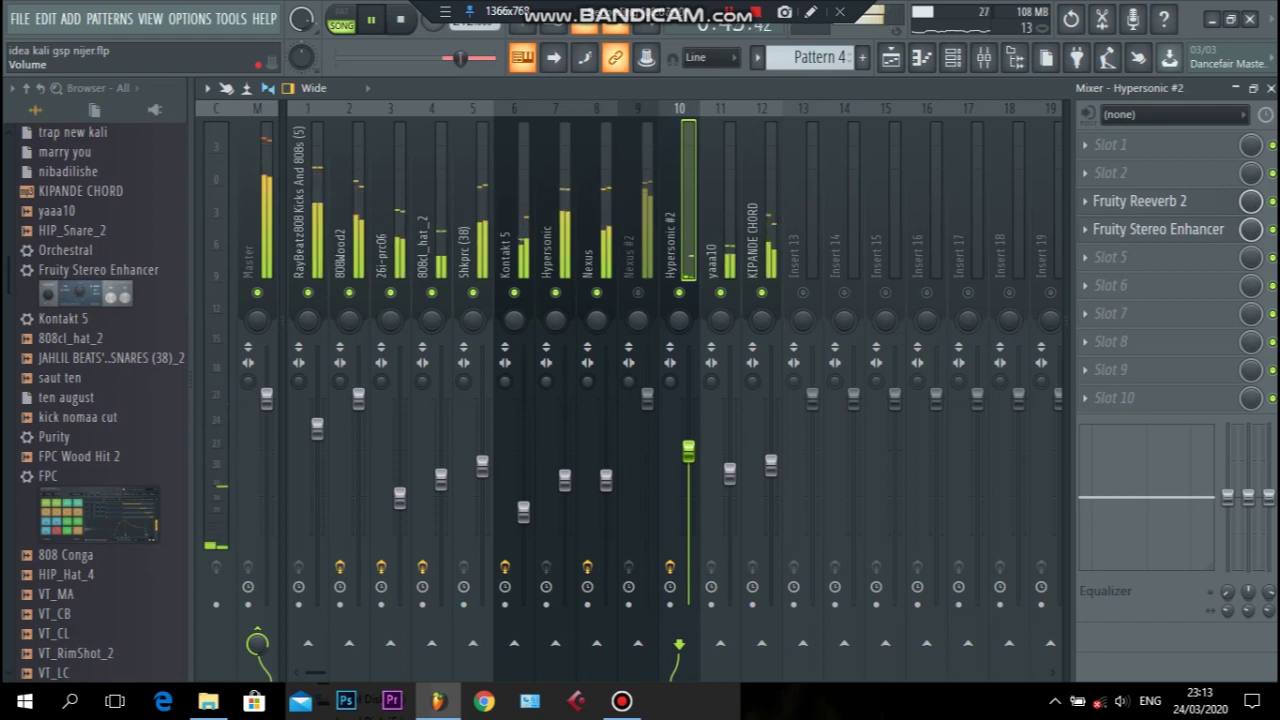
key("ctrl+s")
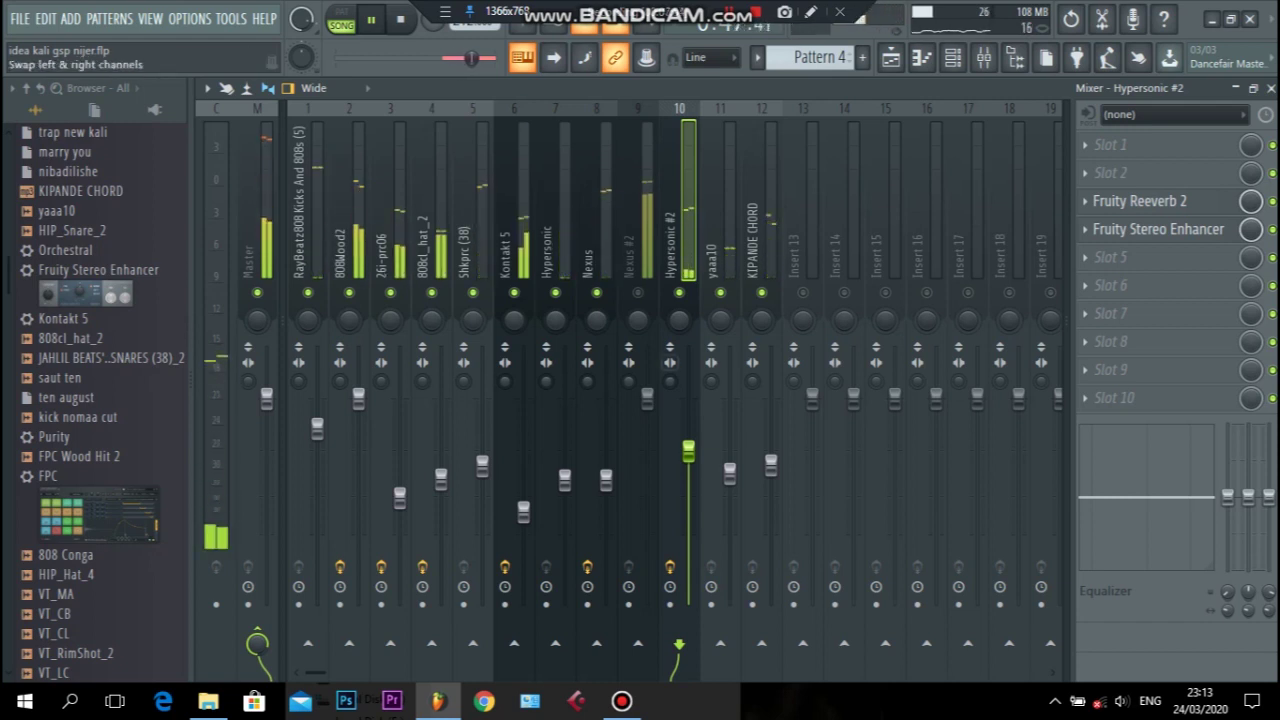
key("space")
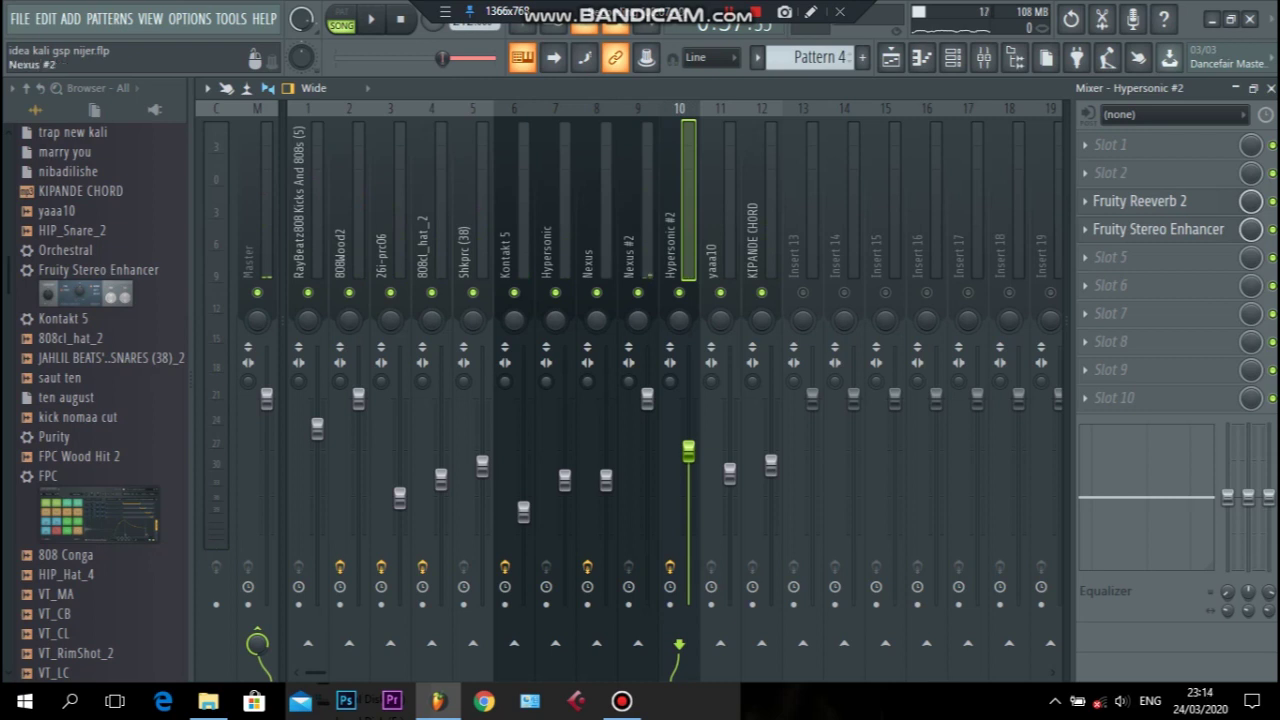
- Select the unmuted Nexus #2 track and lower its fader well below the Hypersonic #2 fader during playback
left_click(637, 250)
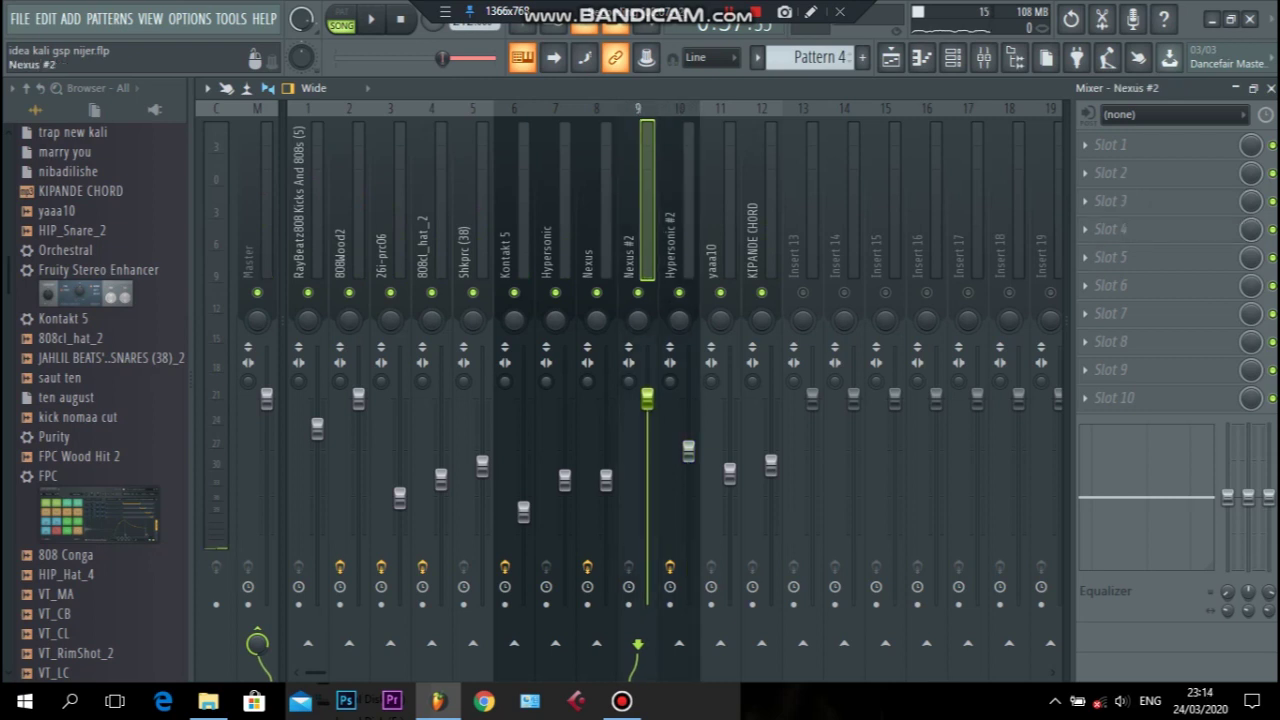
key("space")
left_click_drag(647, 398, 647, 500)
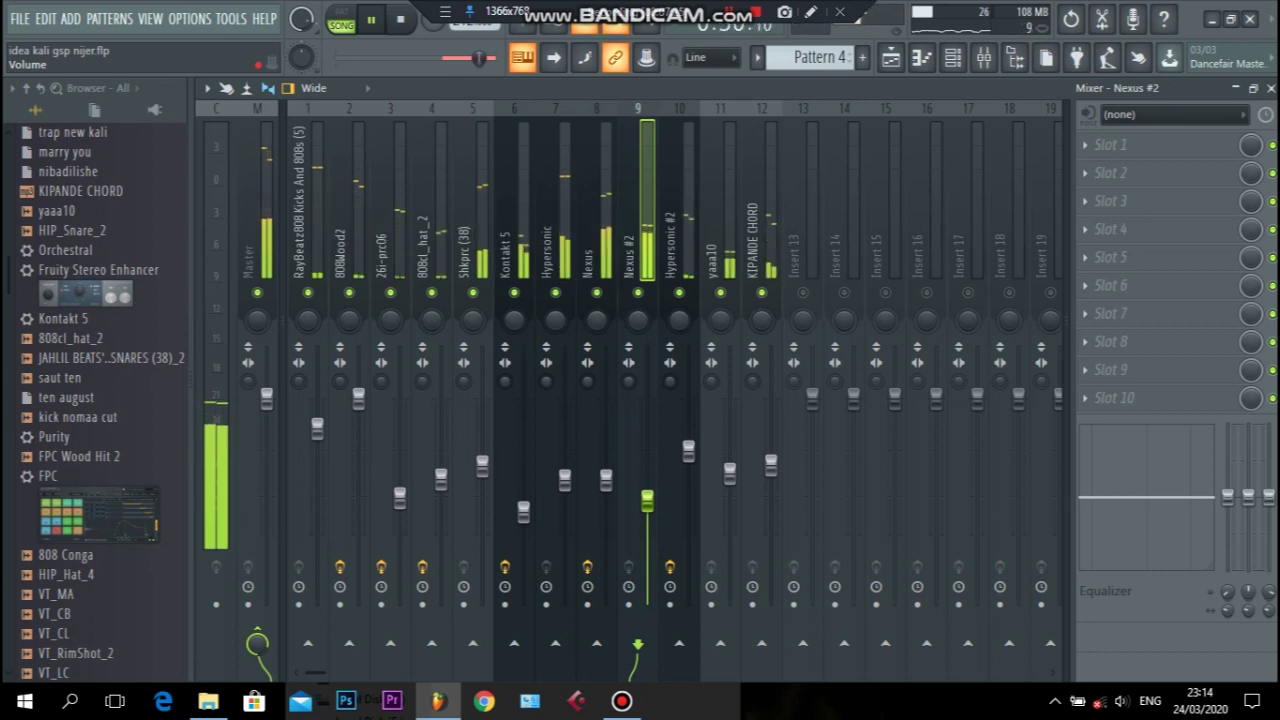
key("space")
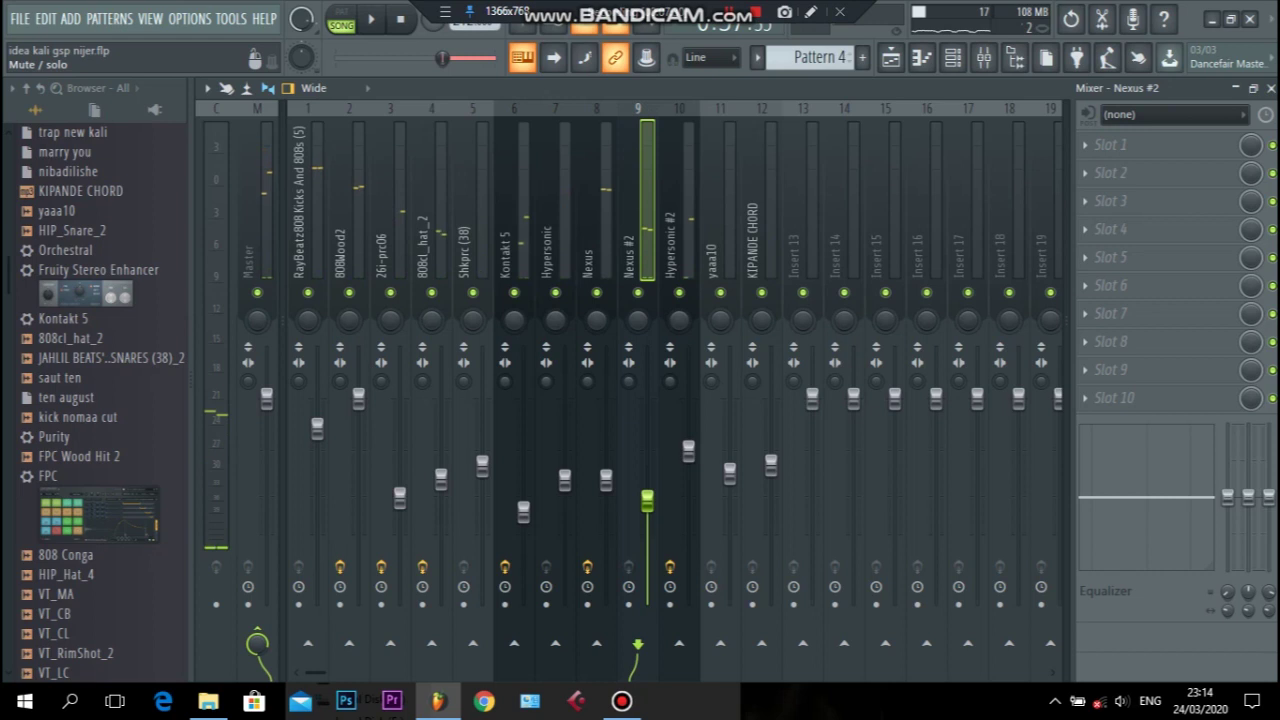
- Return to the playlist, clear the time selection, and play the full arrangement from the start
left_click(1270, 88)
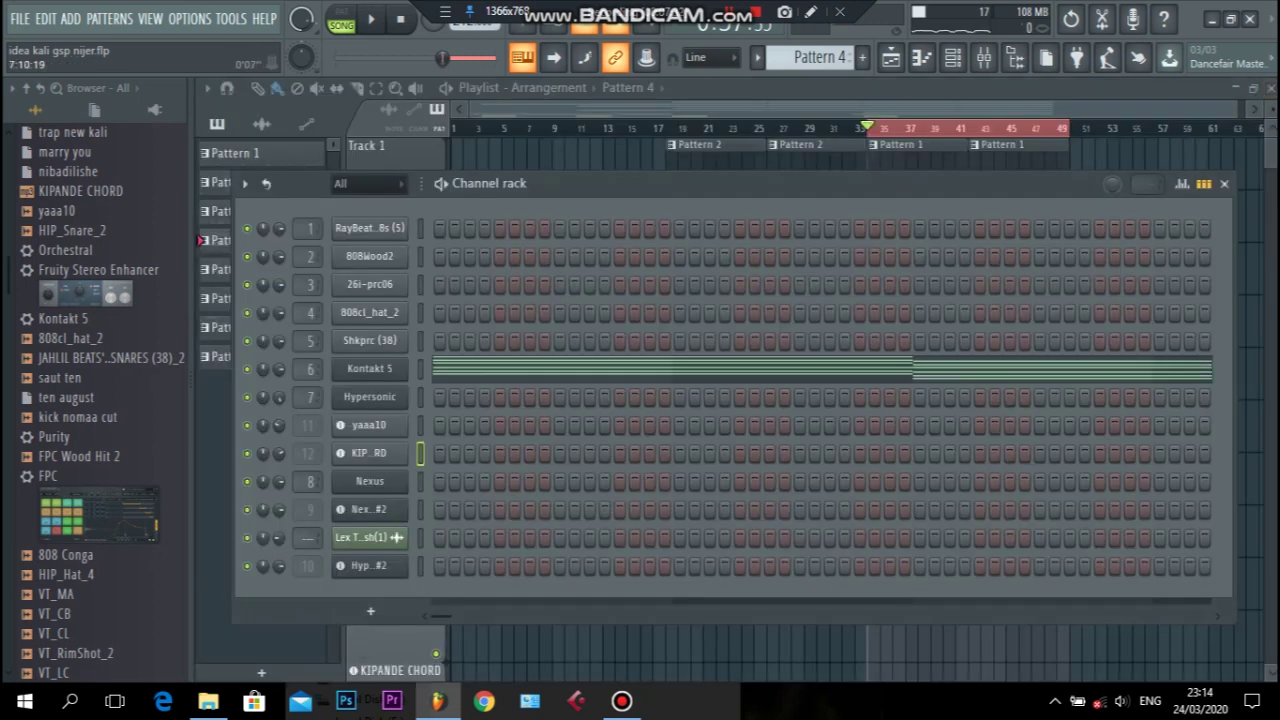
left_click(476, 127)
double_click(476, 127)
key("space")
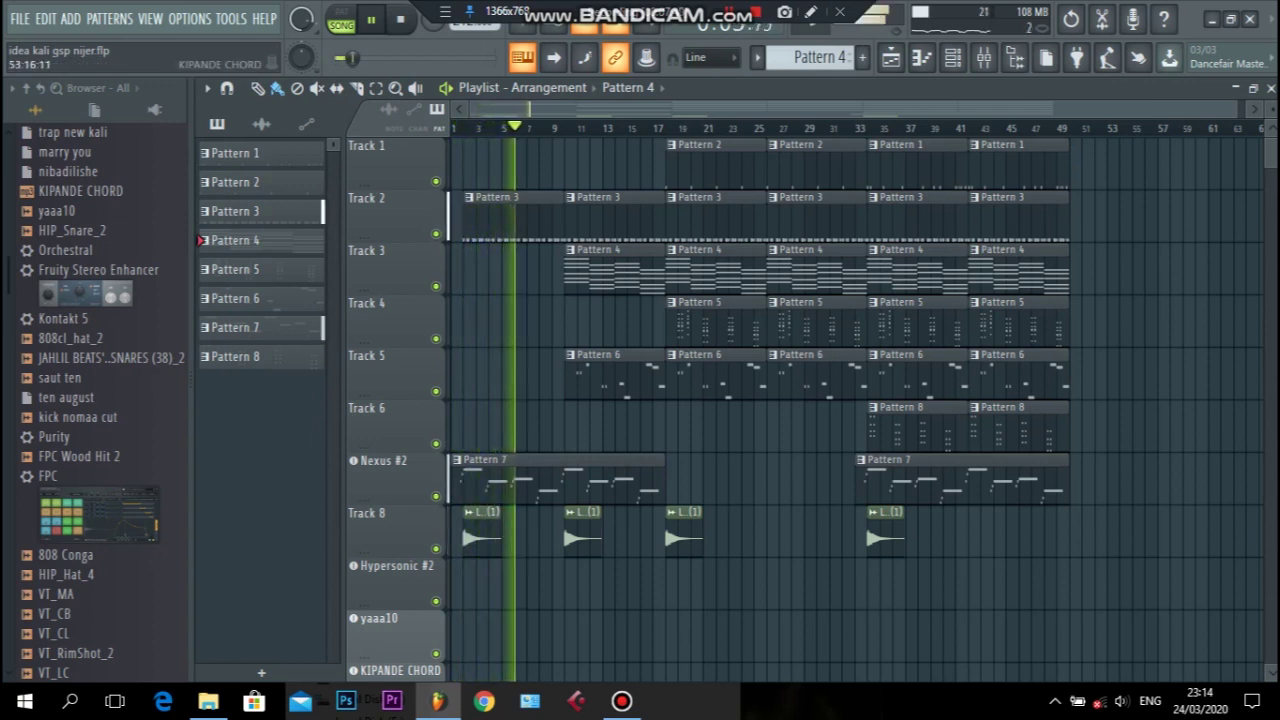
- Raise the Windows speaker volume to 50 while the arrangement plays
left_click(1121, 701)
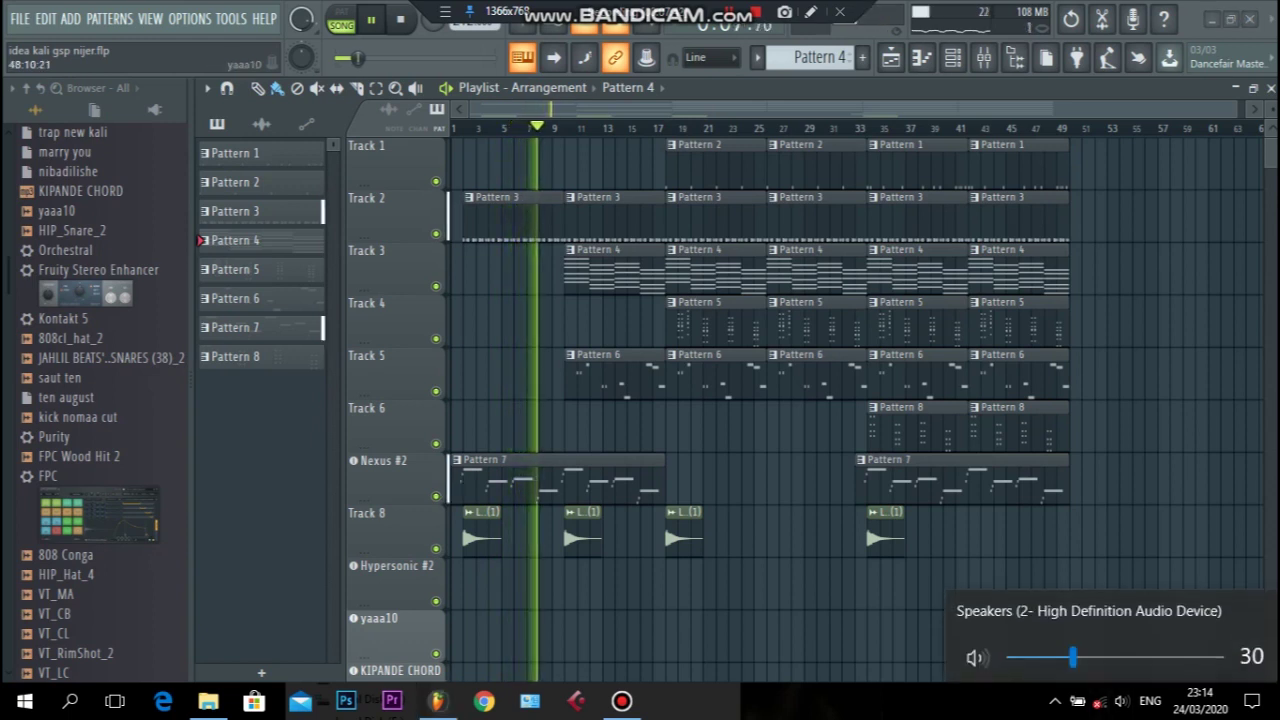
left_click_drag(1073, 656, 1108, 656)
scroll(1110, 656, "up", 2)
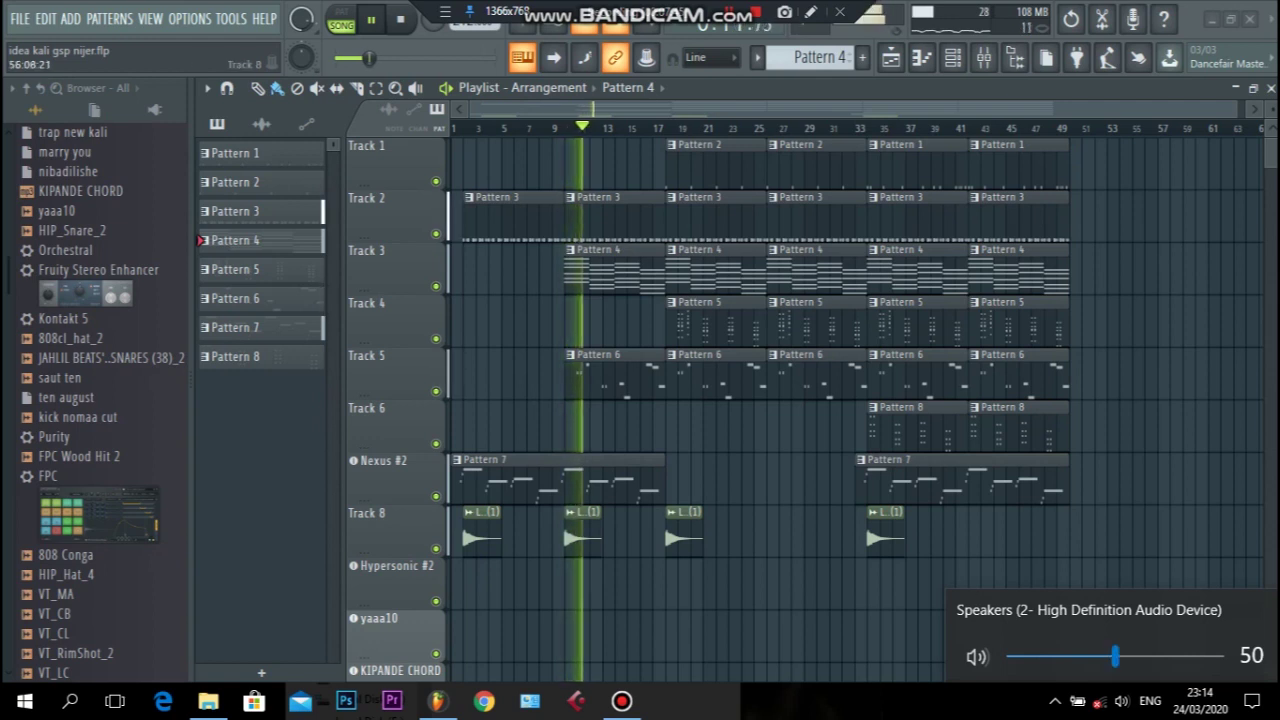
key("Escape")
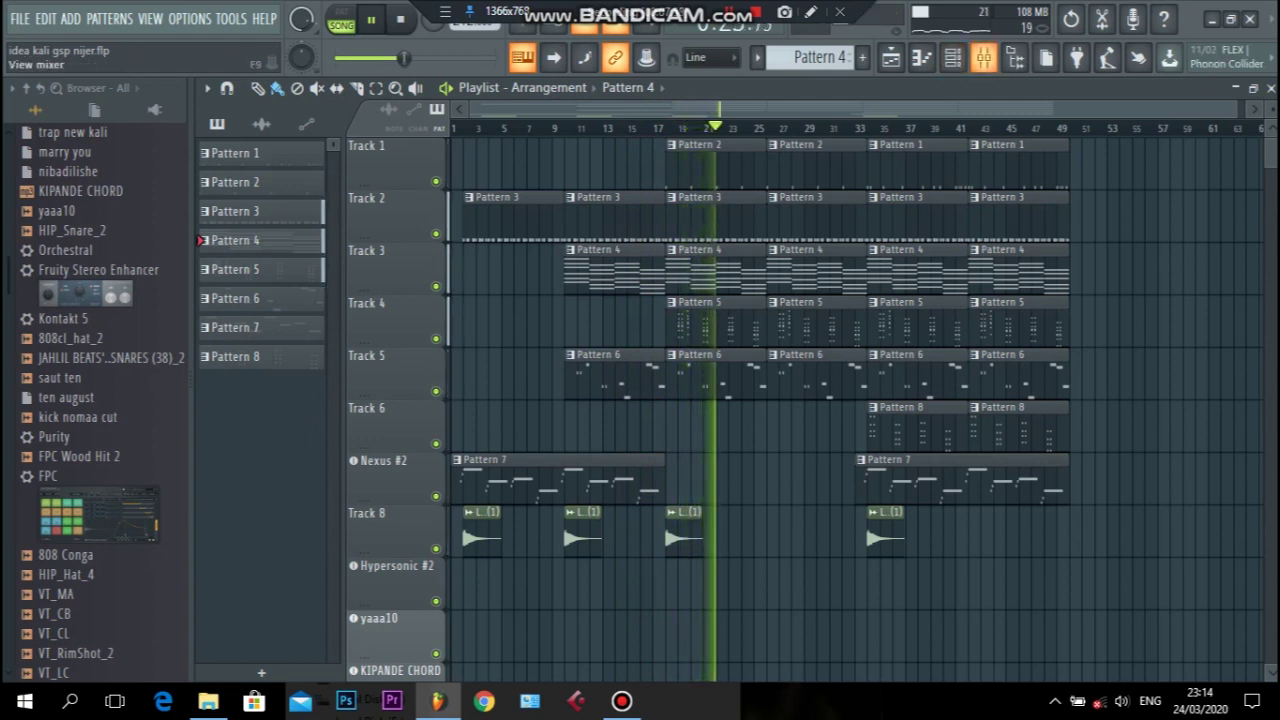
- Save the project during playback, check the track levels in the mixer, and stop back in the playlist
key("ctrl+s")
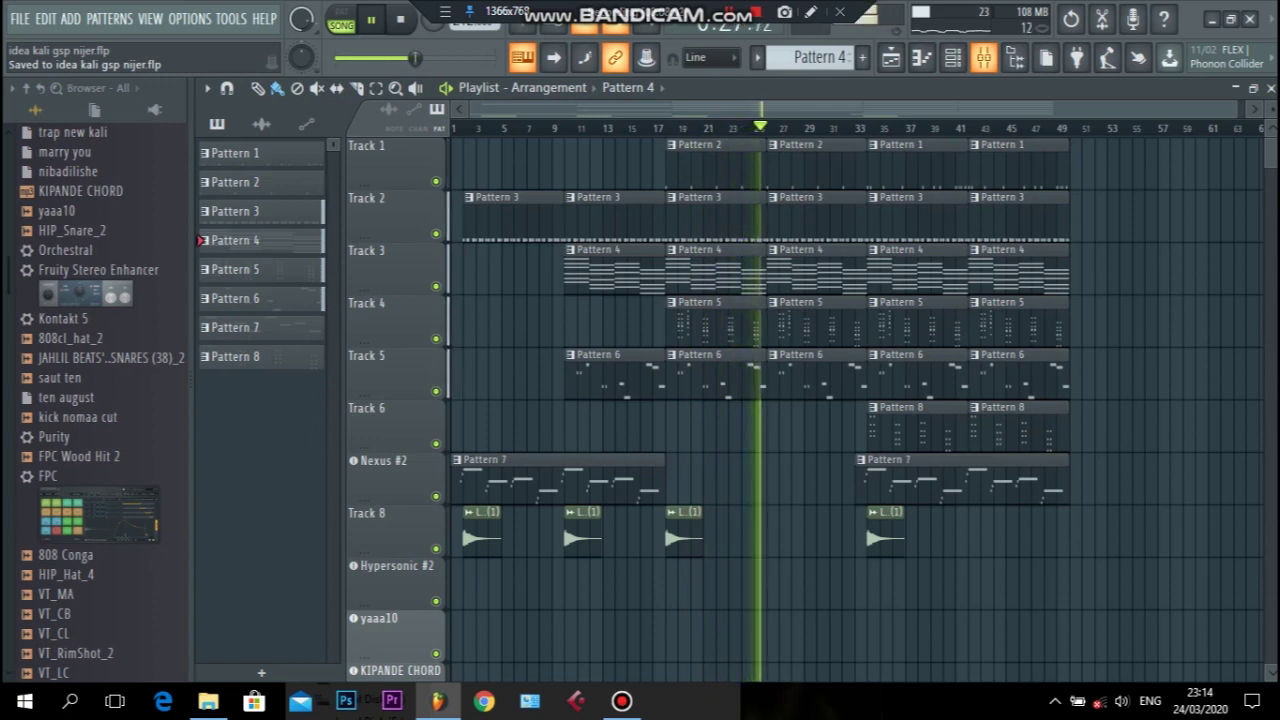
left_click(983, 57)
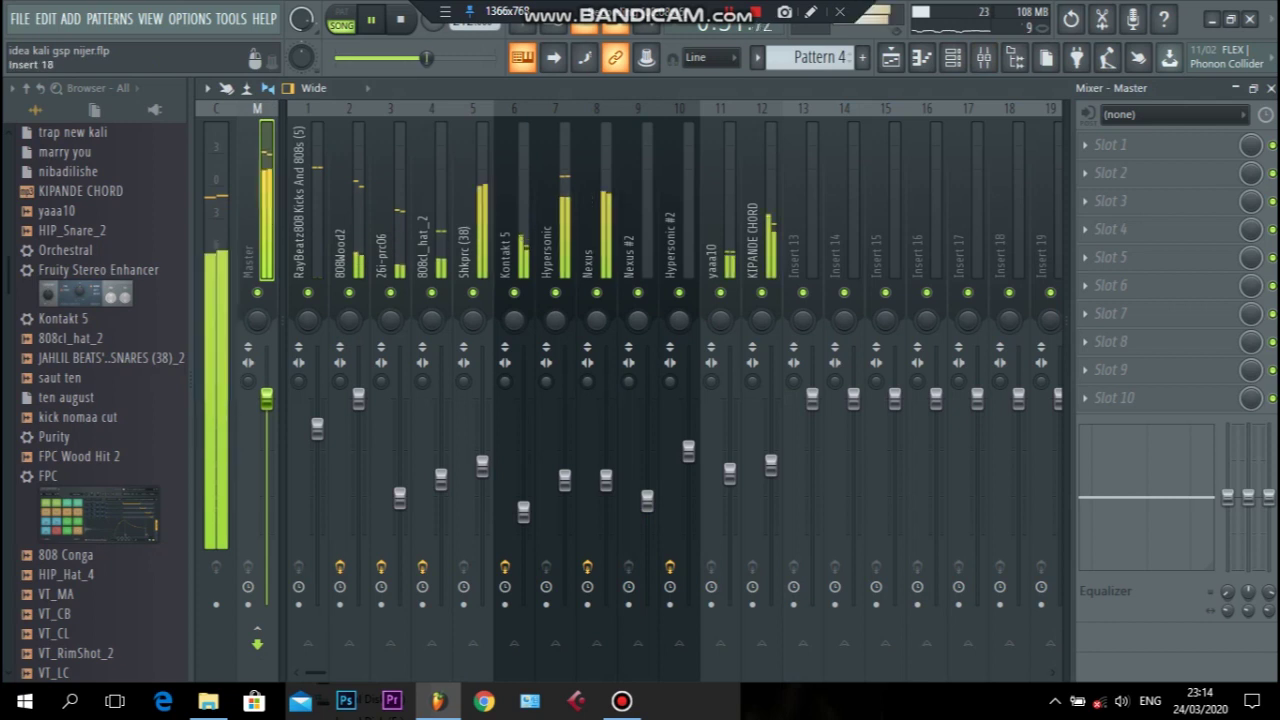
left_click(890, 57)
key("space")
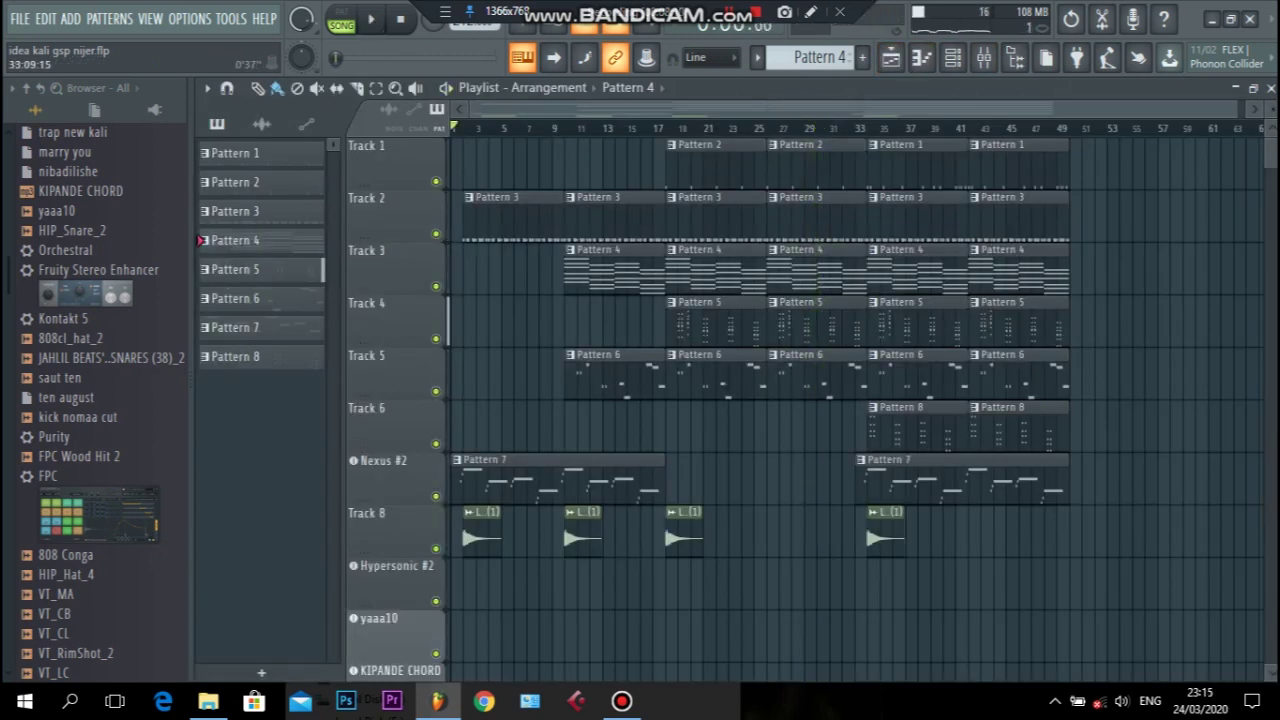
- Select the final playlist section, bars 34 through 49, as the playback range and return to the mixer
left_click_drag(866, 128, 1044, 128)
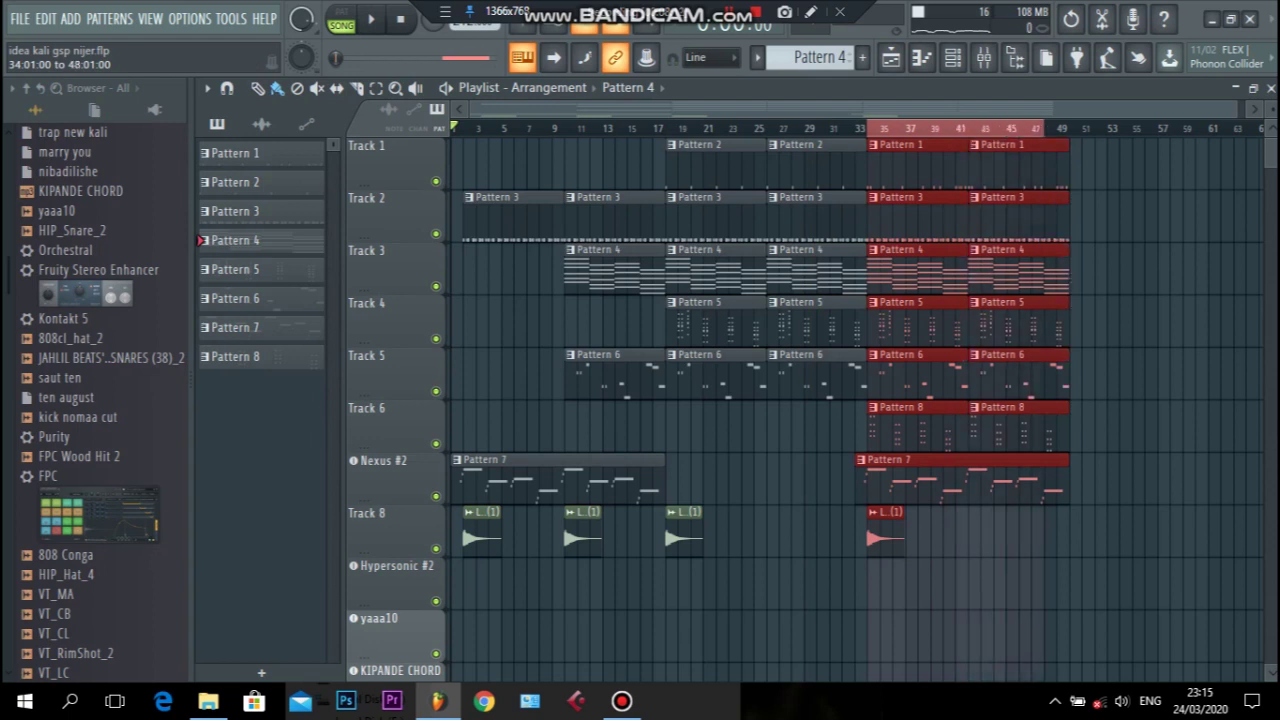
key("ctrl+d")
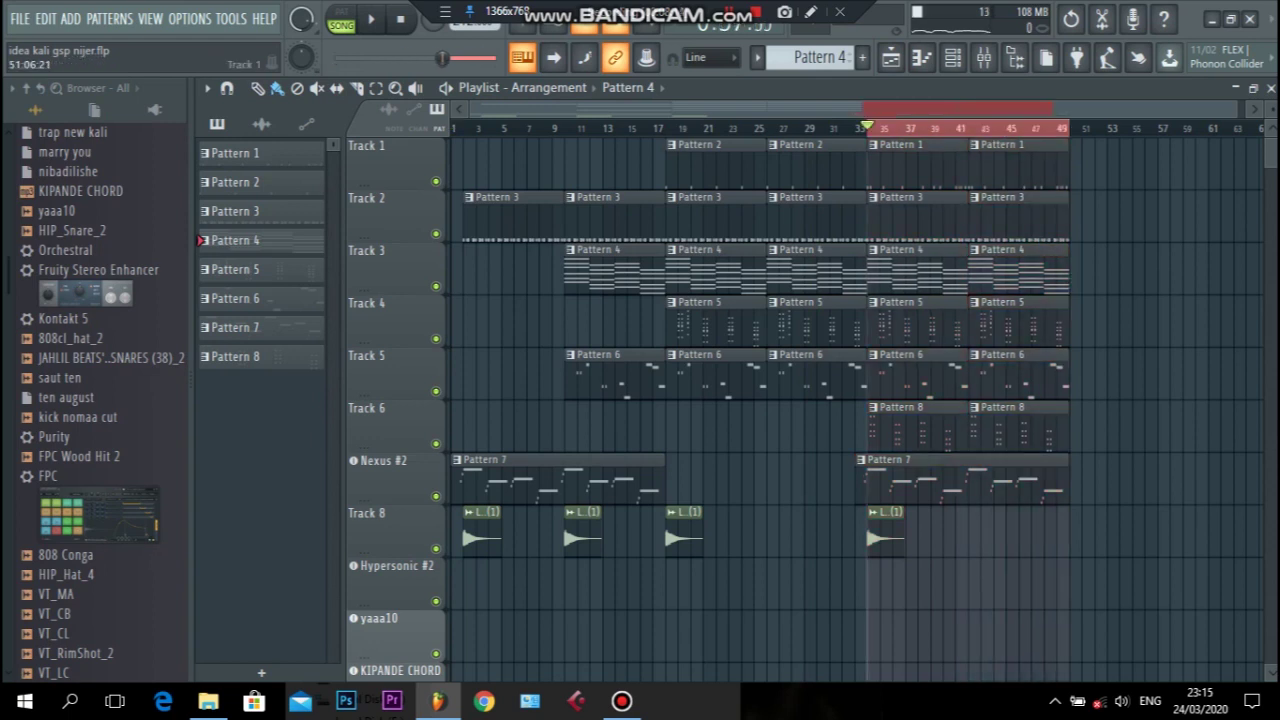
left_click(1270, 88)
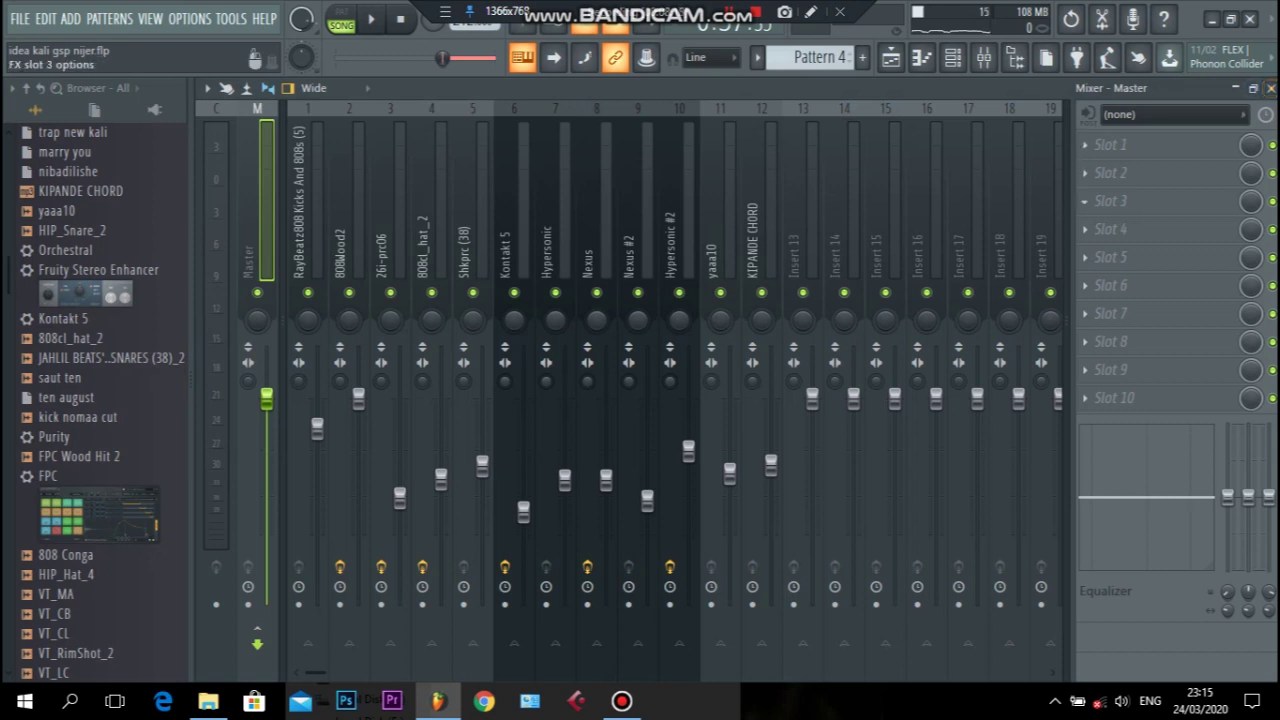
- Add a Transient Processor to slot 3 of the Master track and set its release to -10% during playback
left_click(1110, 201)
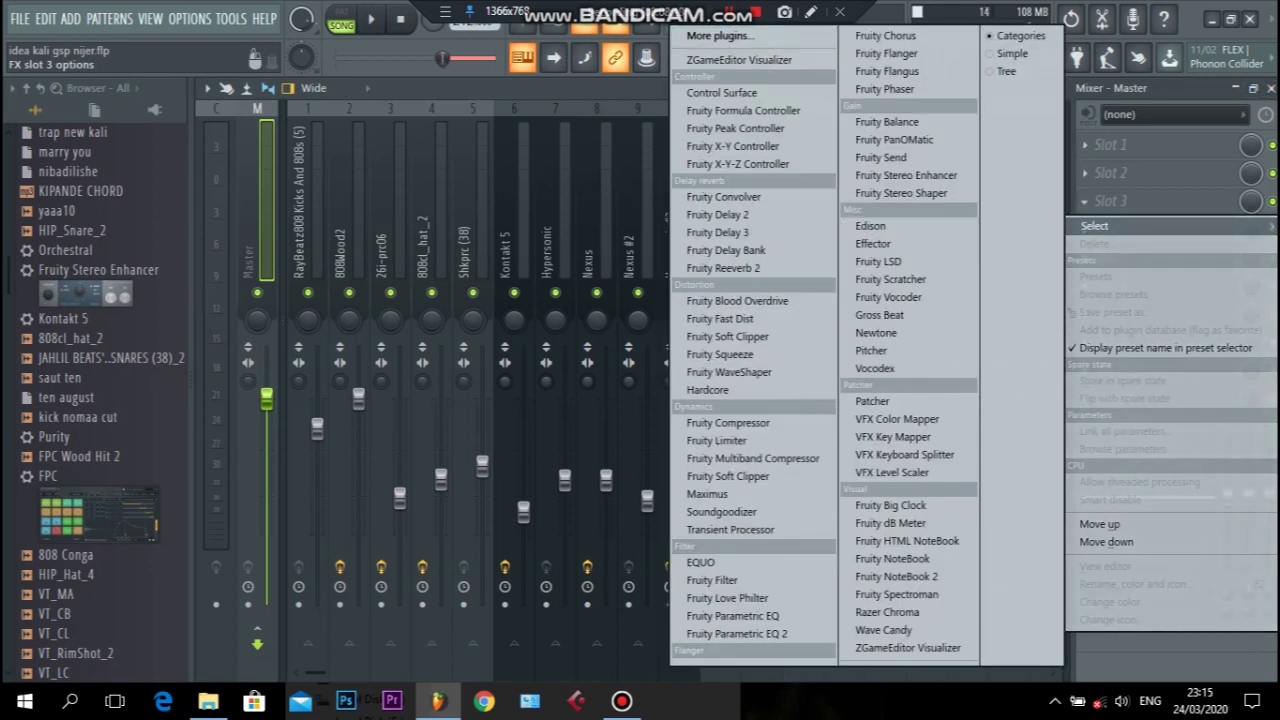
left_click(730, 529)
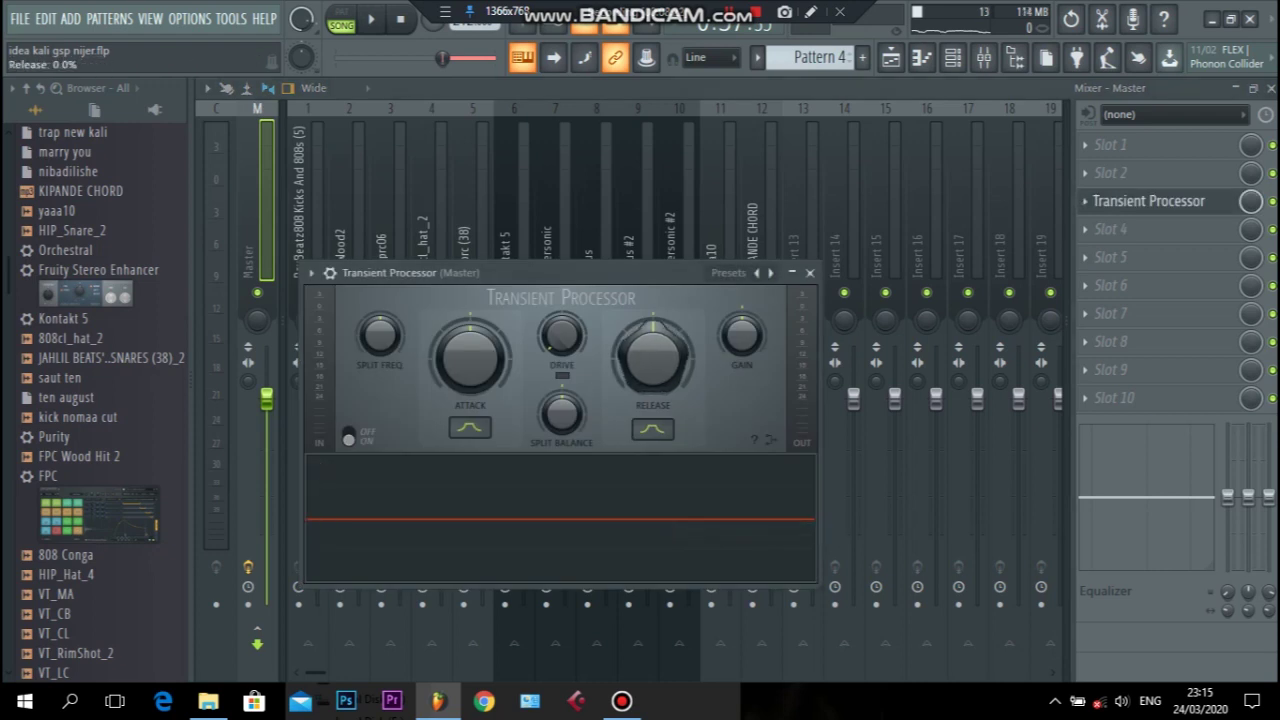
key("space")
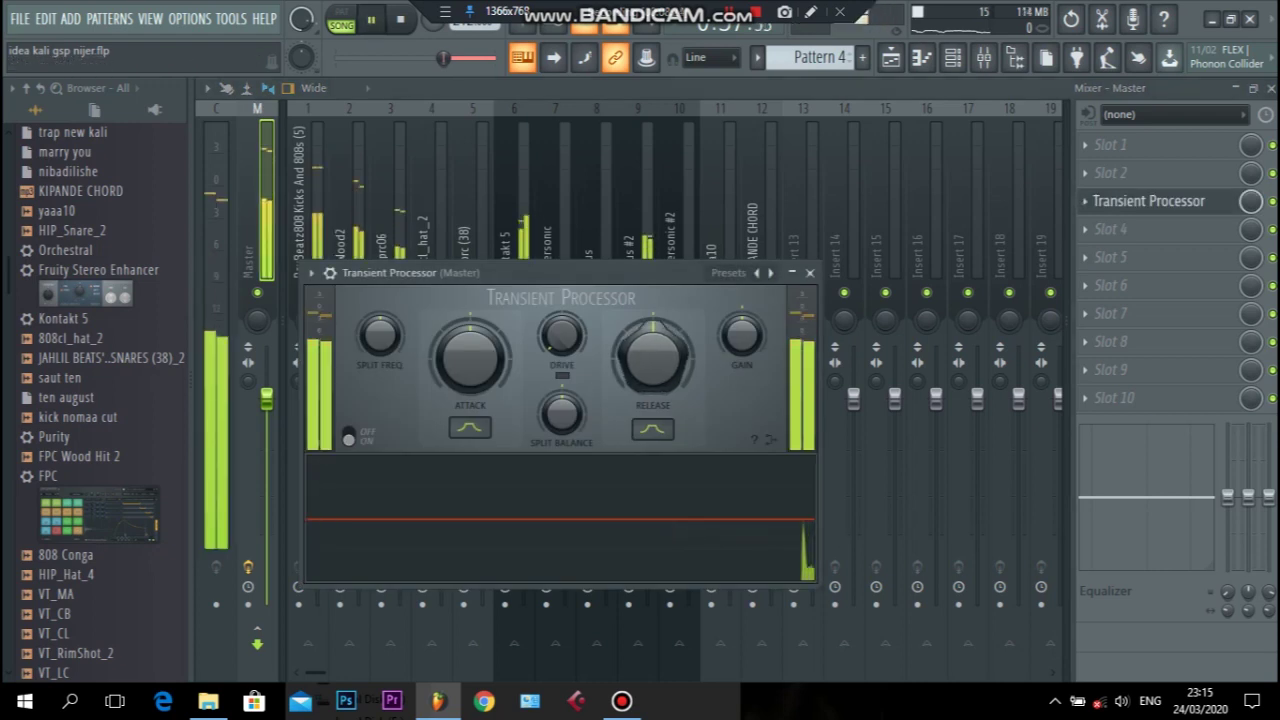
mouse_move(652, 357)
left_mouse_down()
mouse_move(652, 421)
mouse_move(652, 365)
left_mouse_up()
key("space")
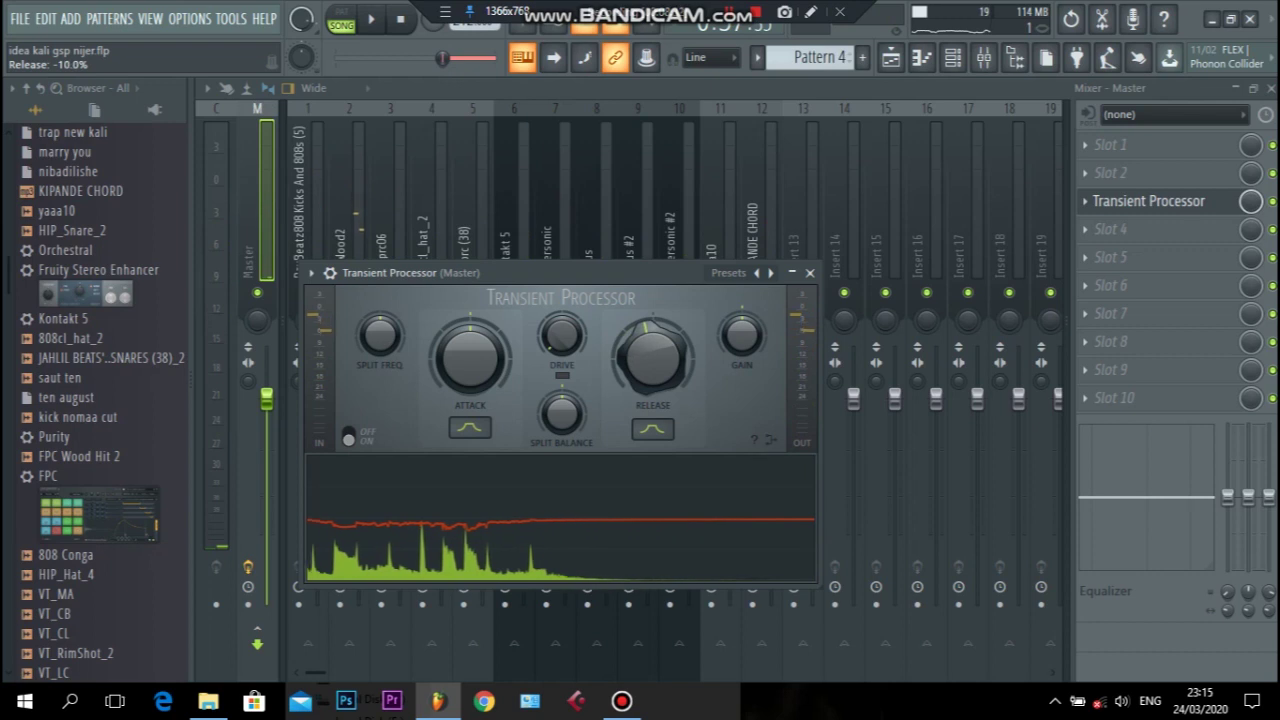
left_click(809, 273)
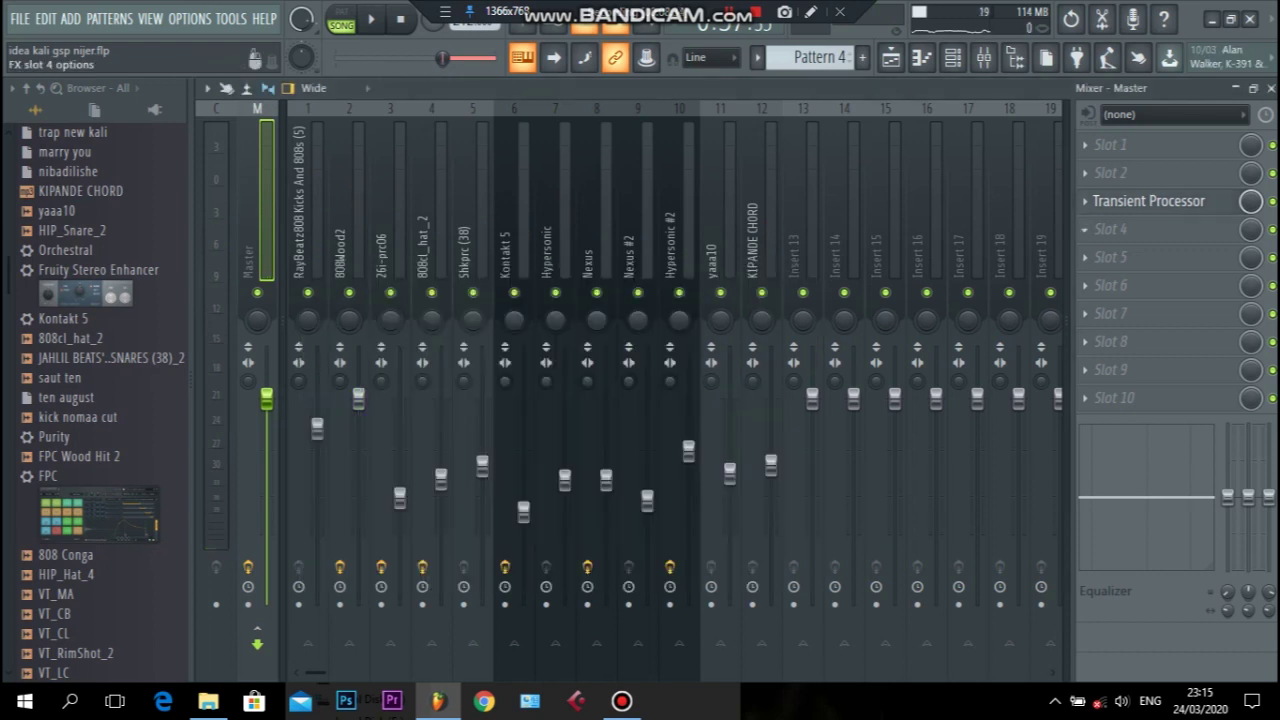
- Add a Fruity Stereo Enhancer with default settings to slot 4 of the Master track
left_click(1084, 229)
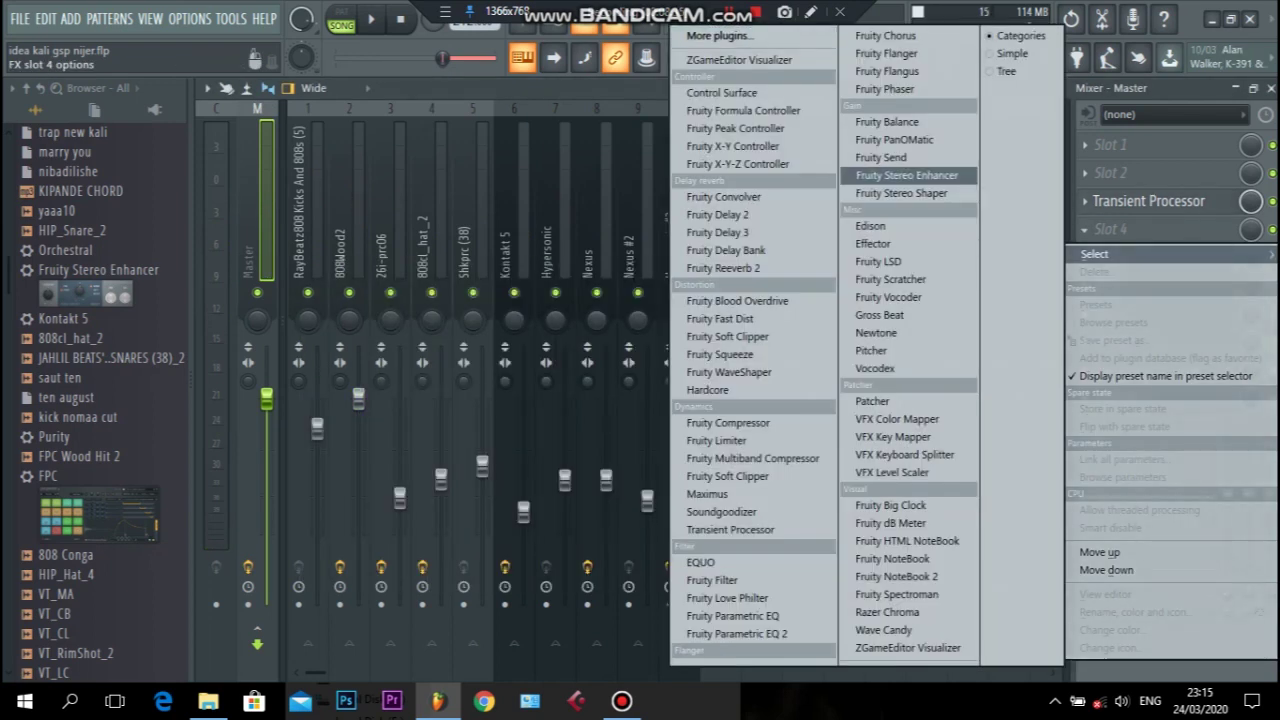
left_click(907, 175)
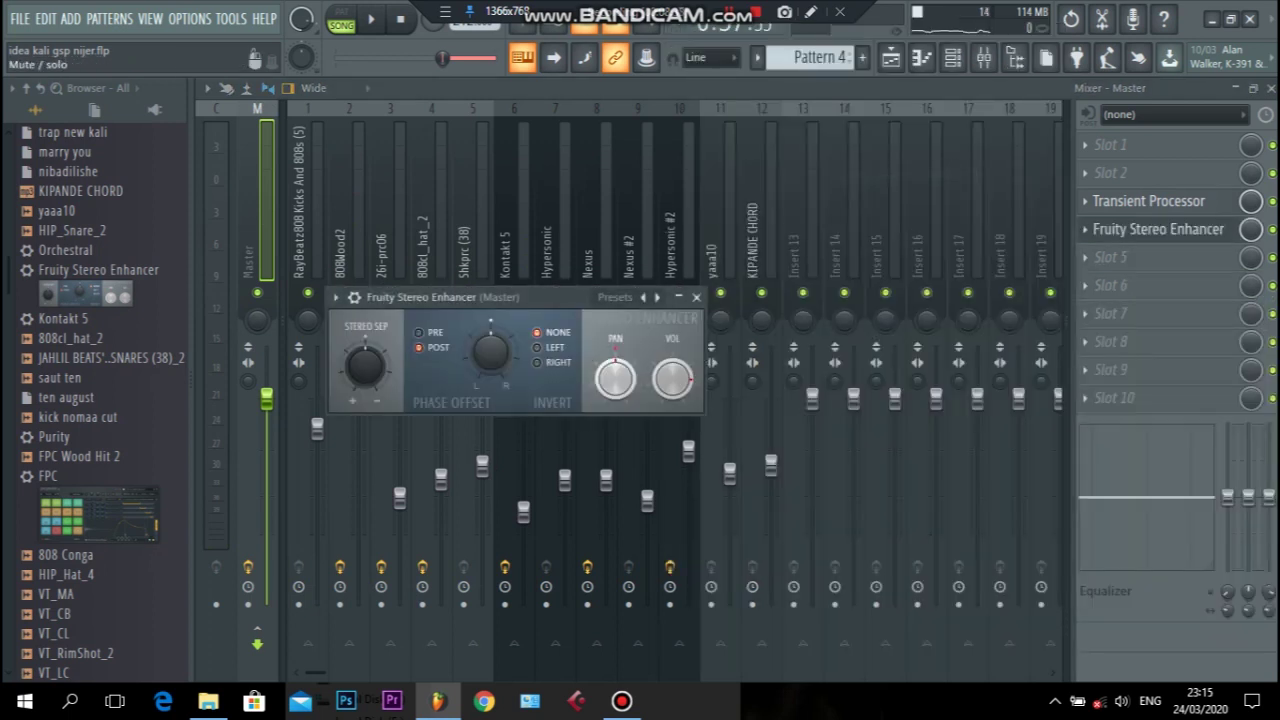
left_click(696, 297)
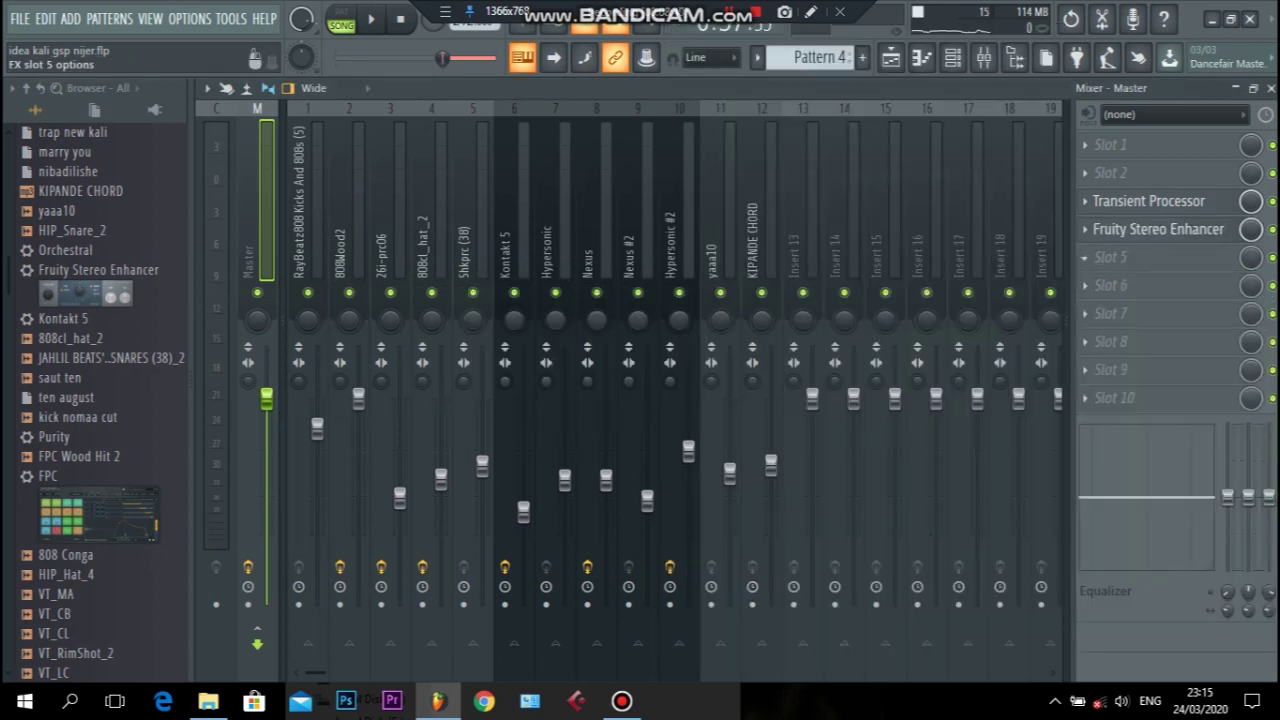
- Add Maximus to slot 5 of the Master track and apply its Clear master RMS preset
left_click(1084, 257)
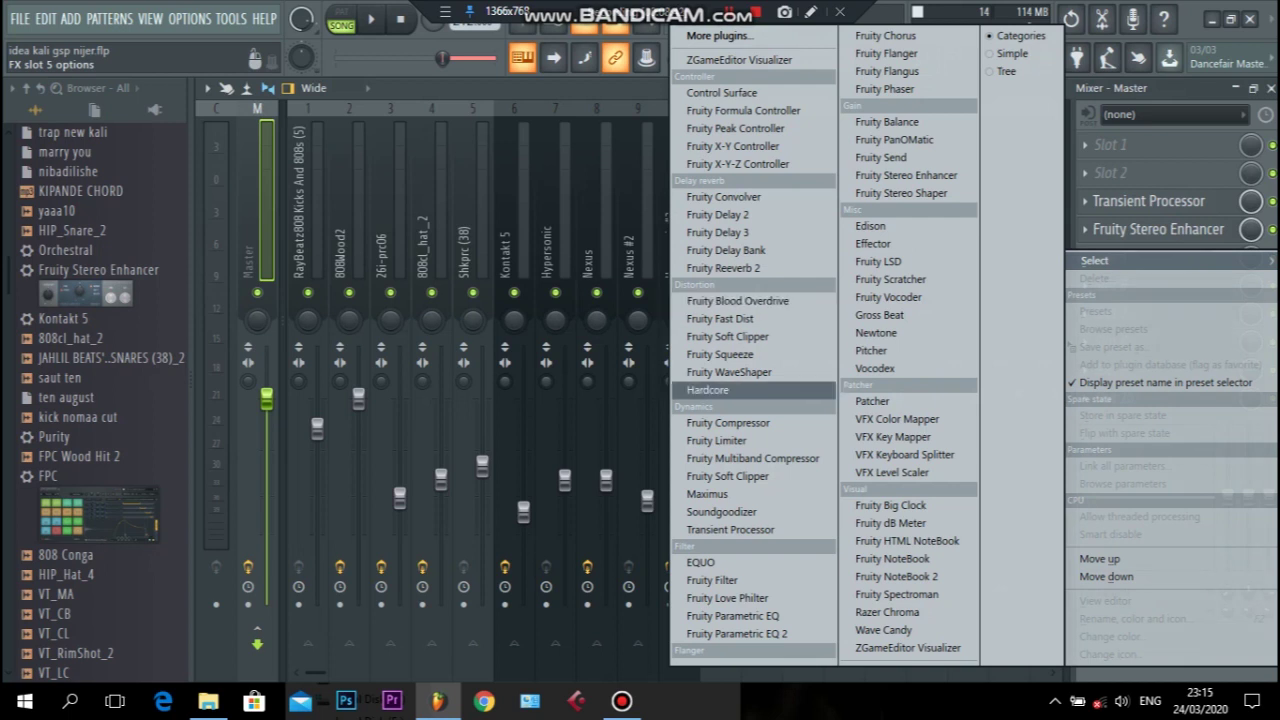
left_click(710, 494)
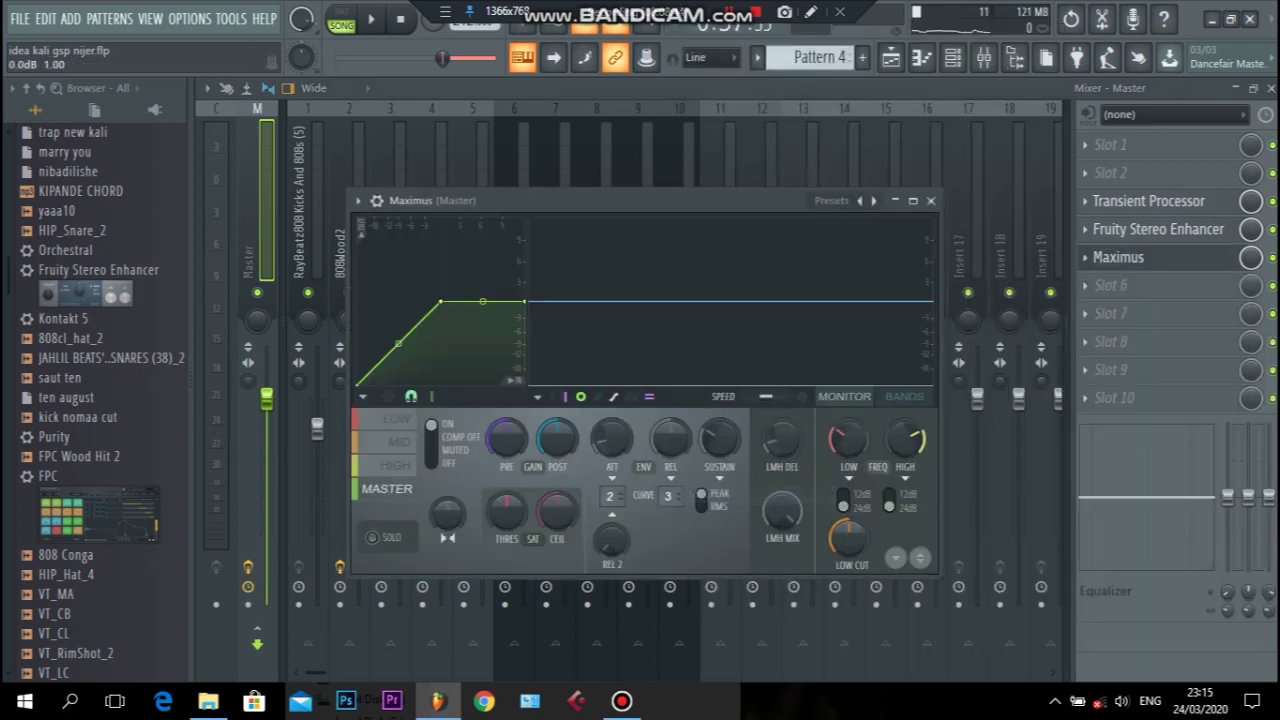
left_click(873, 200)
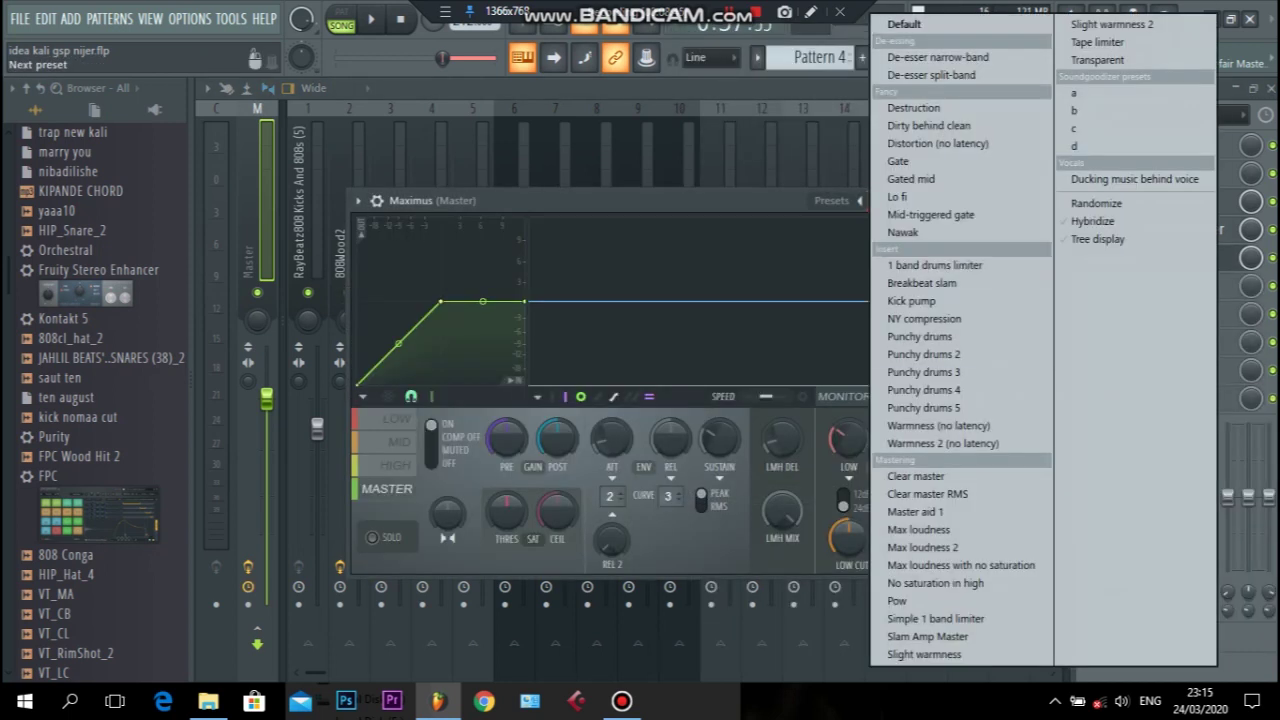
left_click(955, 494)
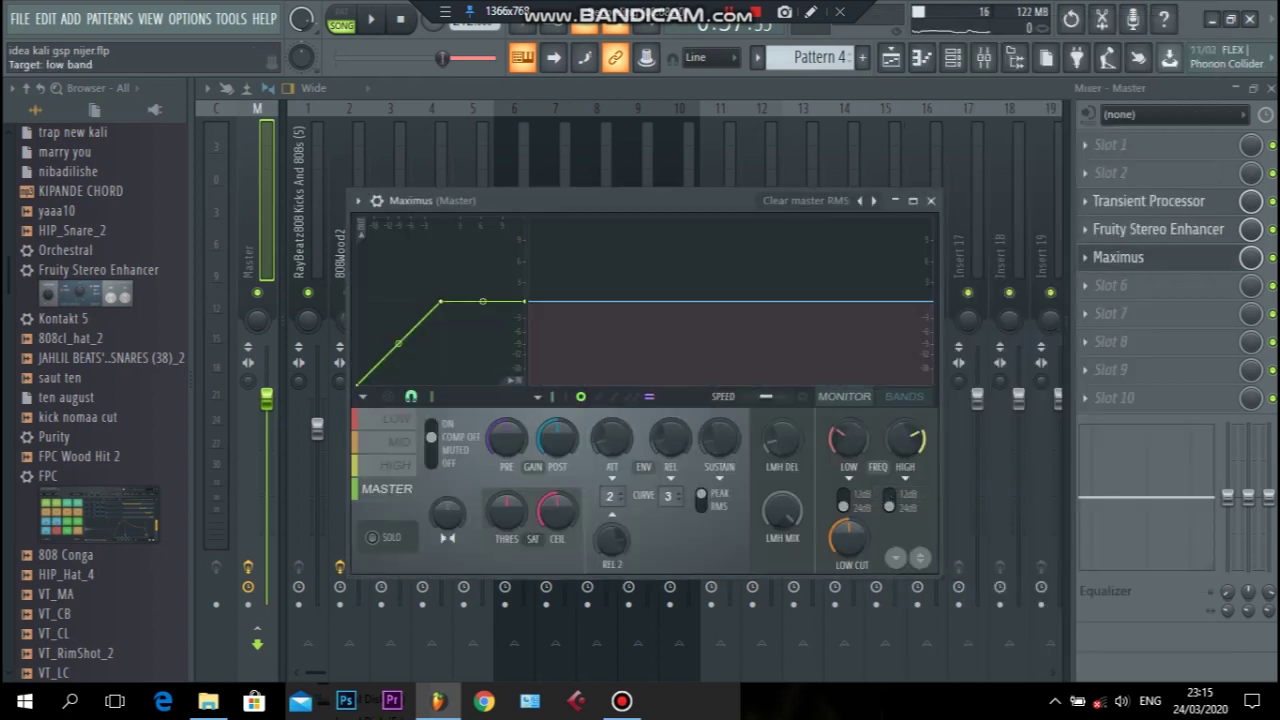
- Set Maximus stereo separation to 100% merged for low, 20% separated for mid and 38% separated for high, and audition it
left_click(397, 418)
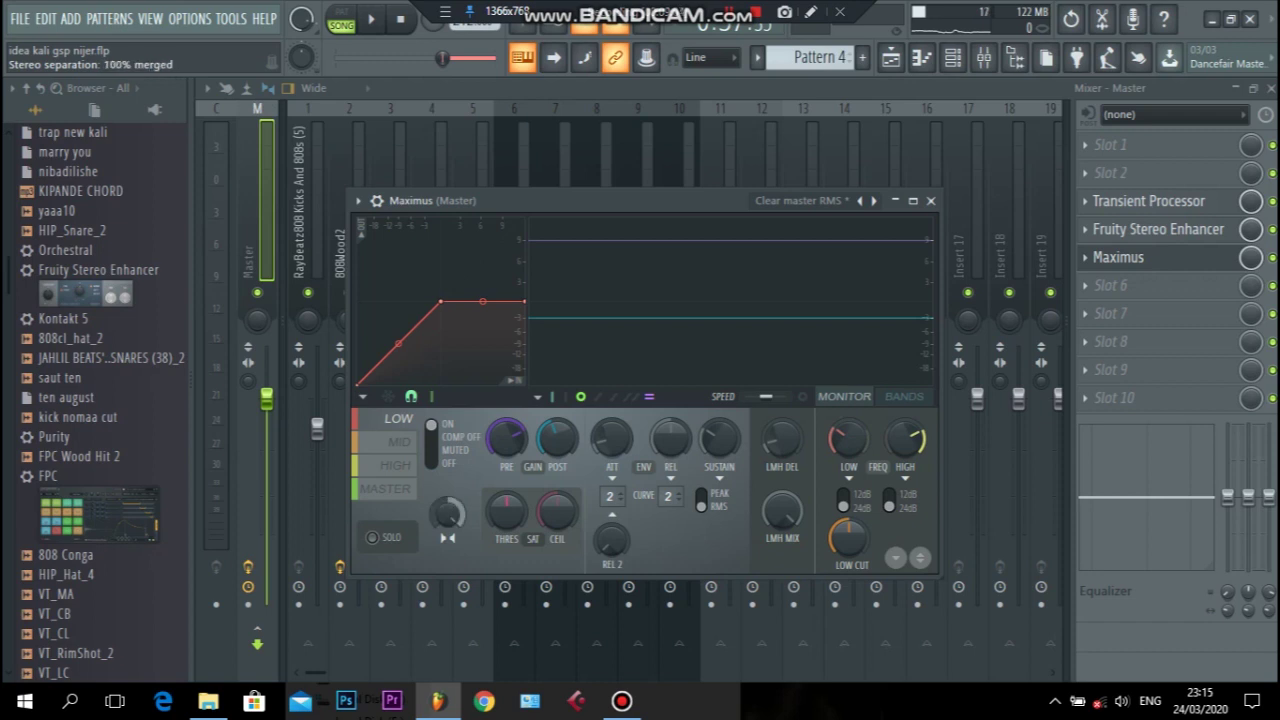
left_click(398, 441)
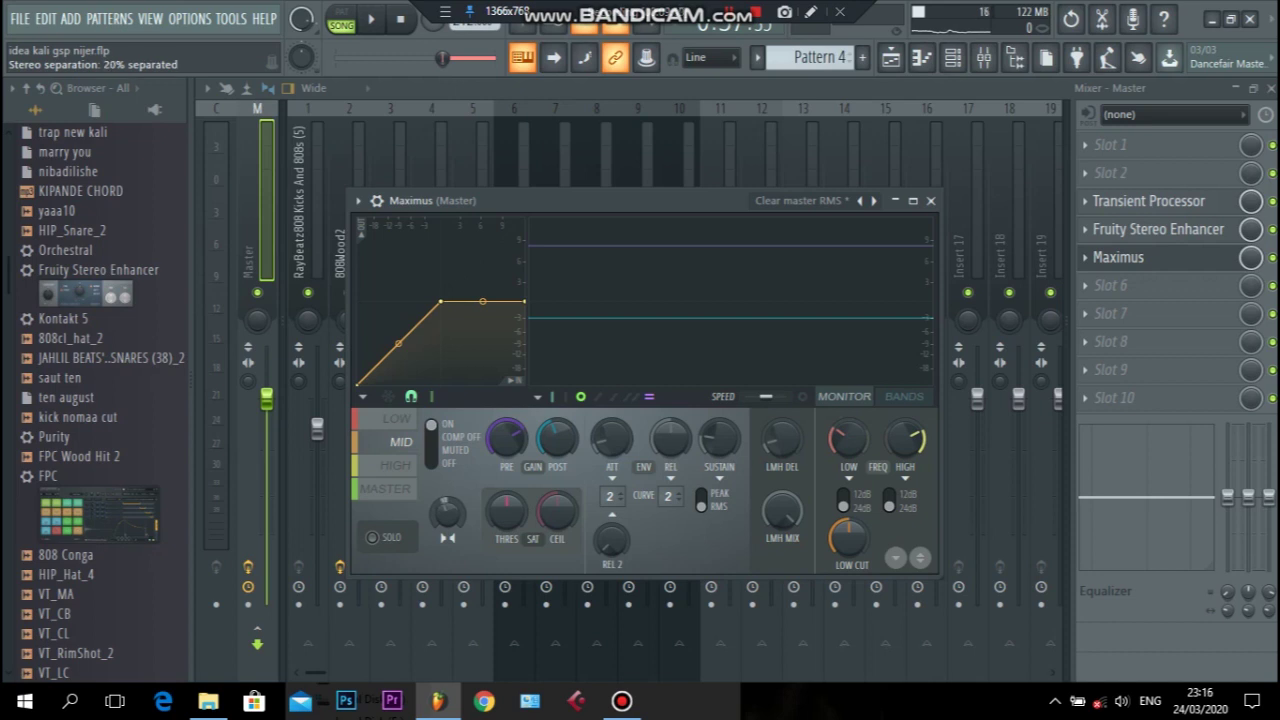
left_click(396, 465)
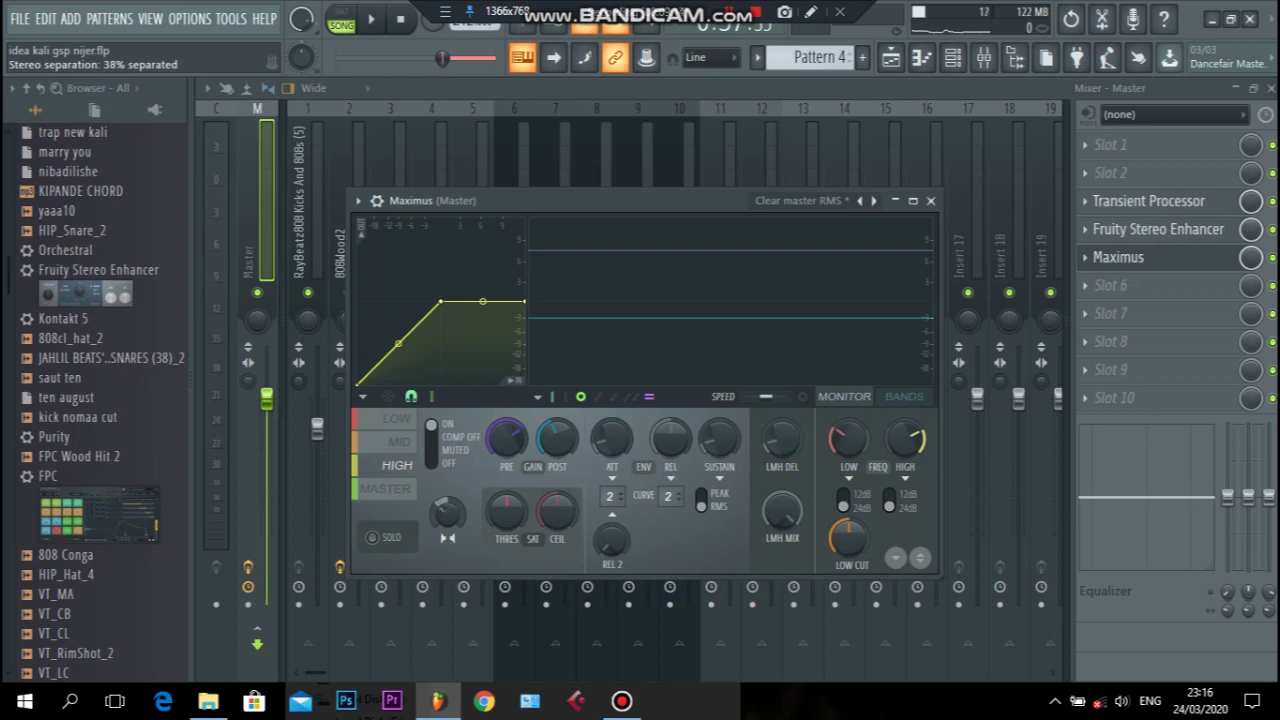
key("space")
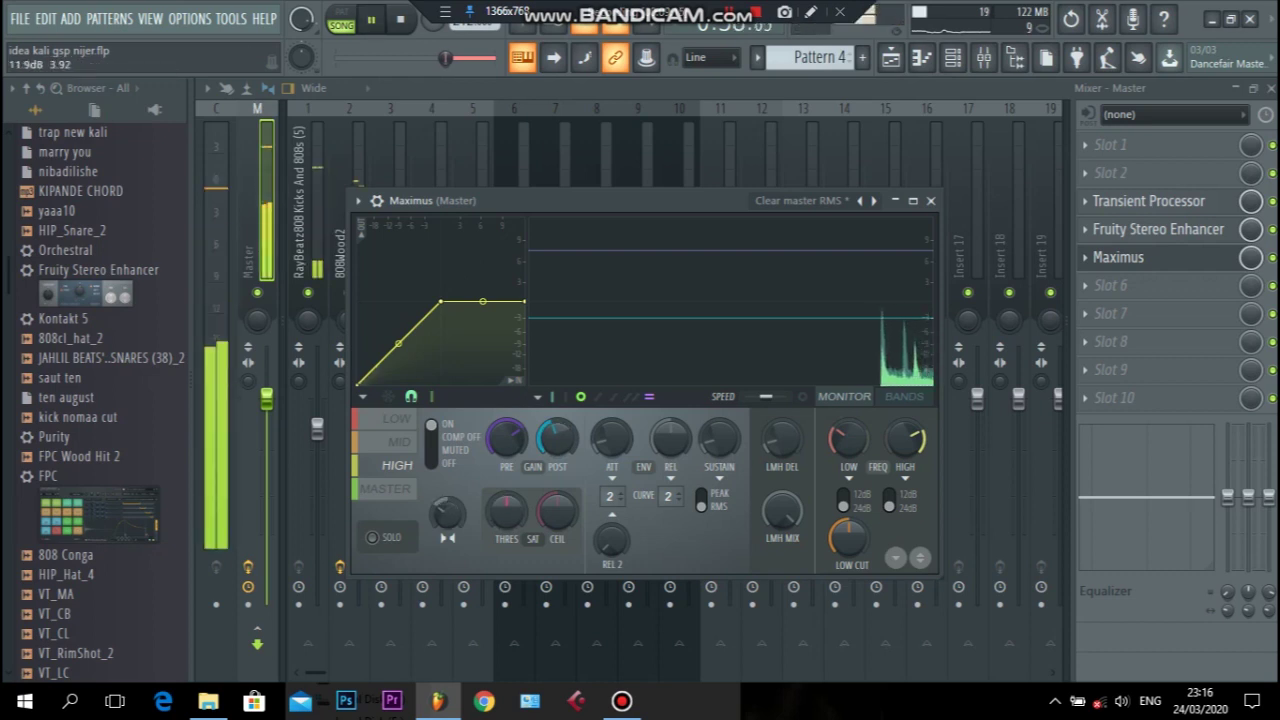
left_click(930, 200)
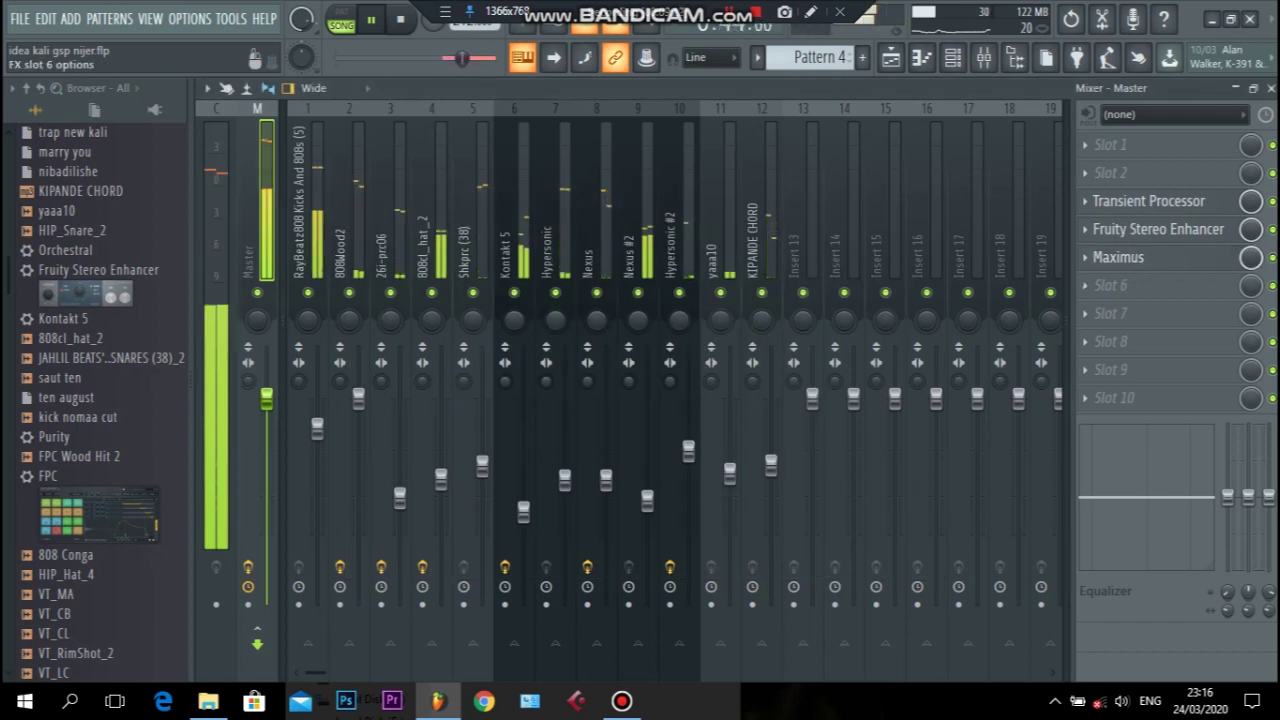
- Add a Fruity Limiter with default settings to slot 6 of the Master track
left_click(1110, 285)
left_click(707, 494)
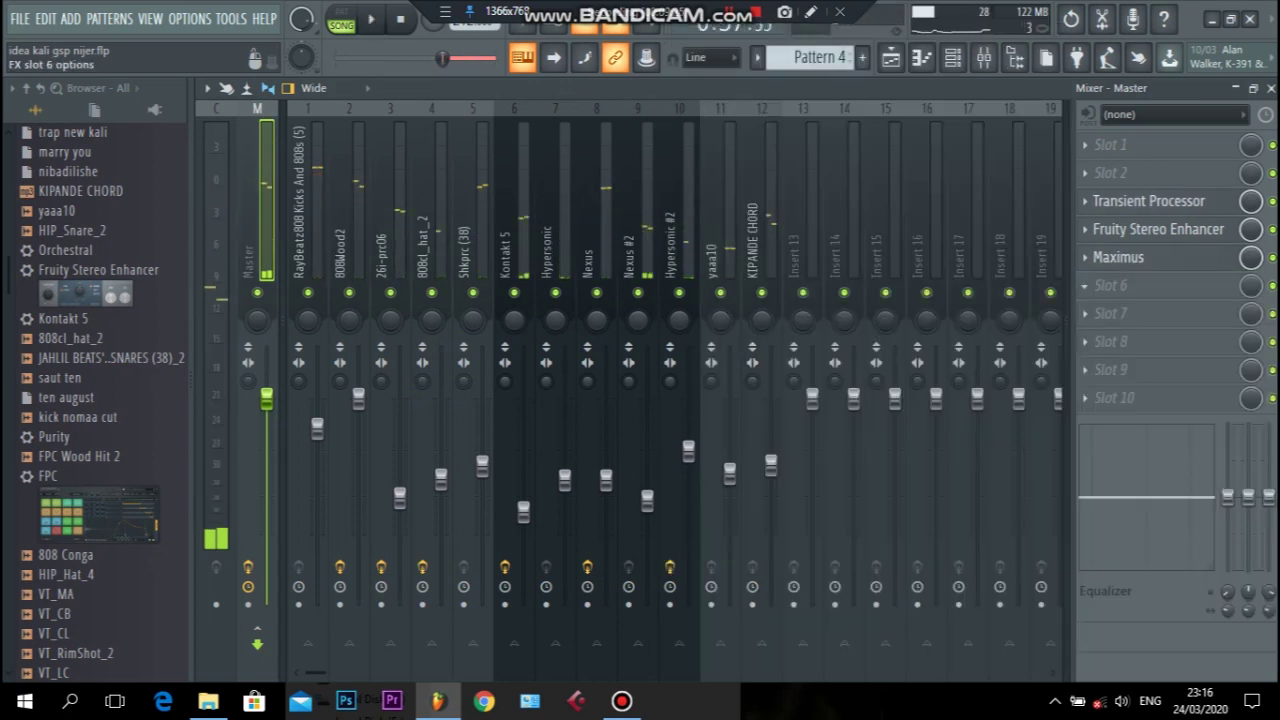
left_click(1110, 285)
mouse_move(1100, 260)
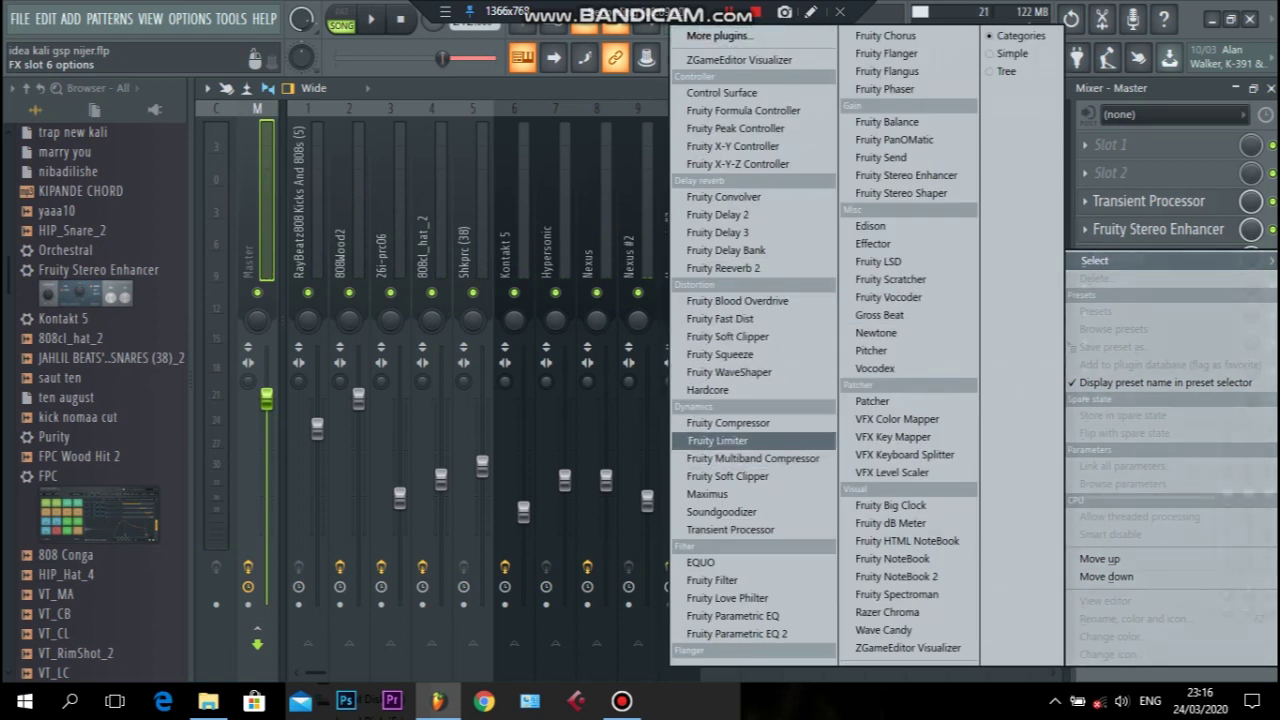
left_click(716, 440)
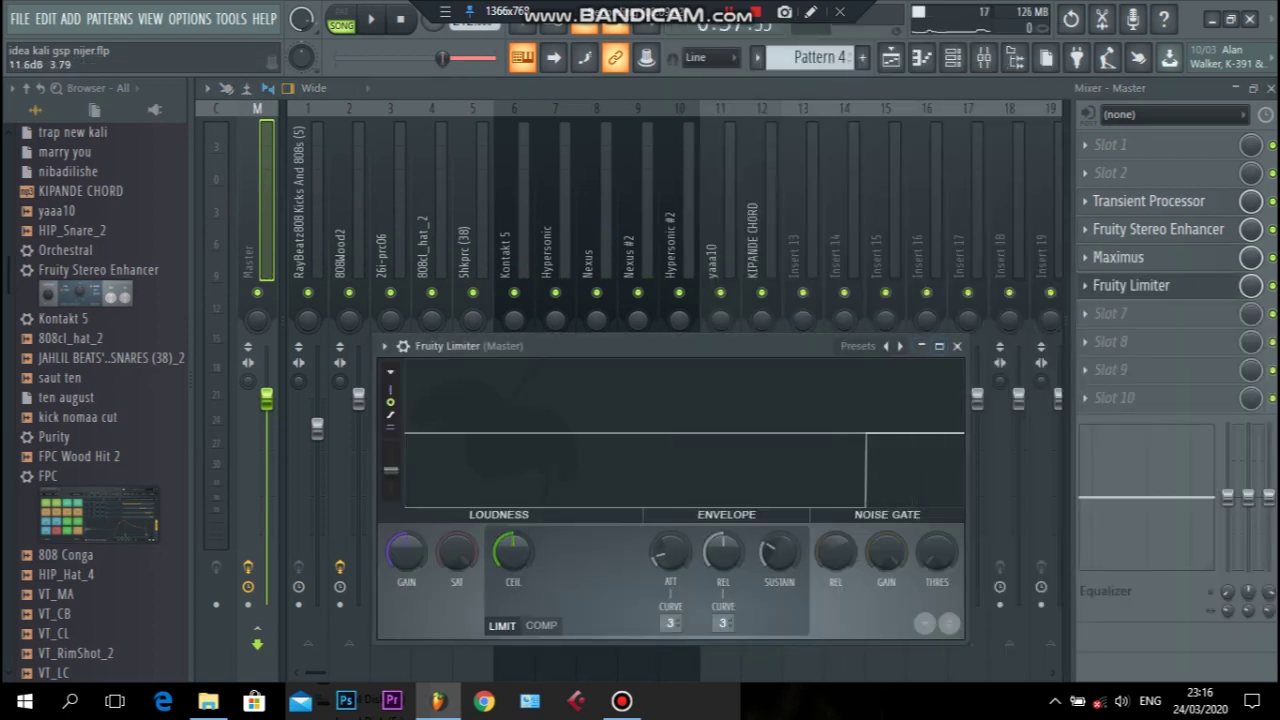
left_click(957, 345)
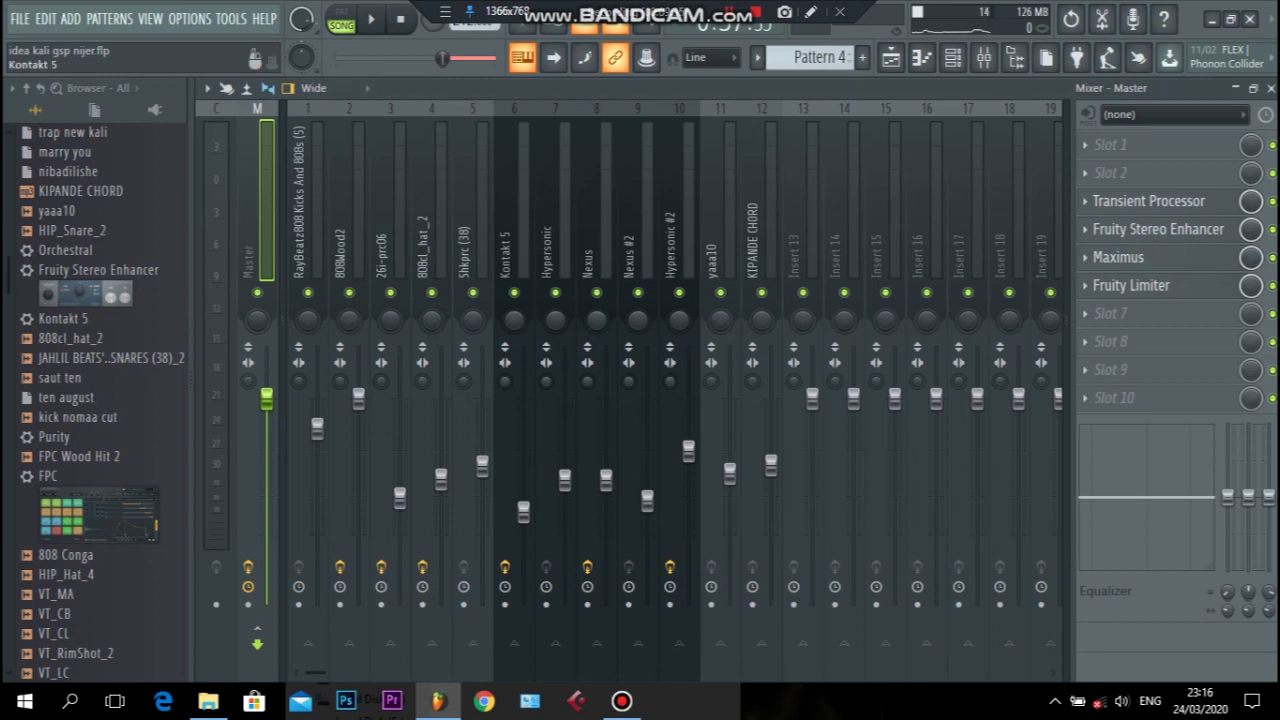
- Play the selected section, lower the 26i-prc06 fader slightly, and stop playback
key("space")
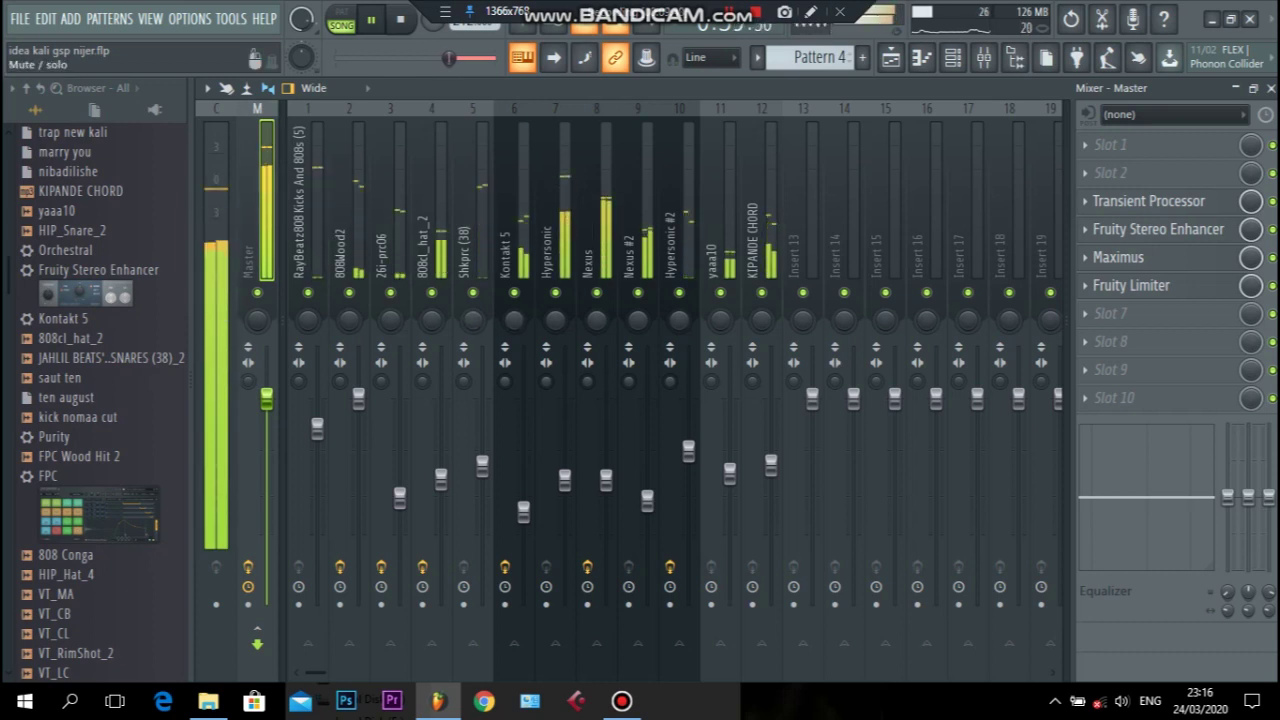
left_click(390, 292)
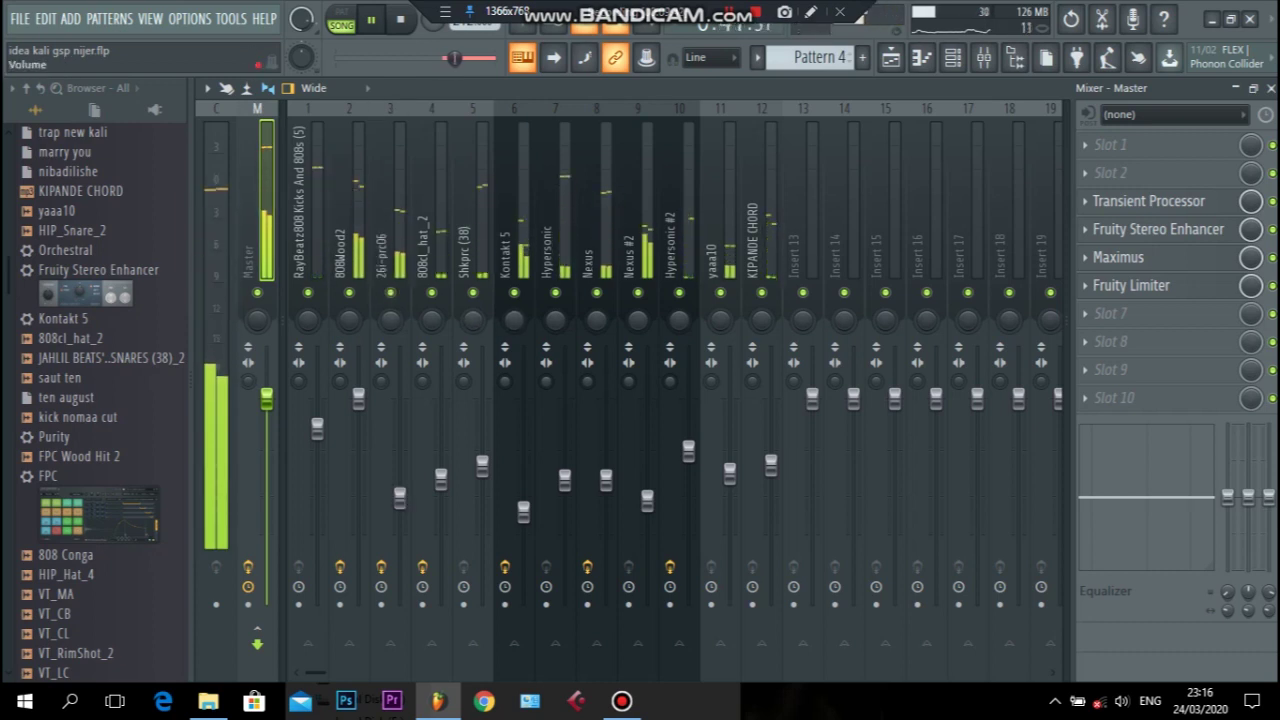
left_click(390, 292)
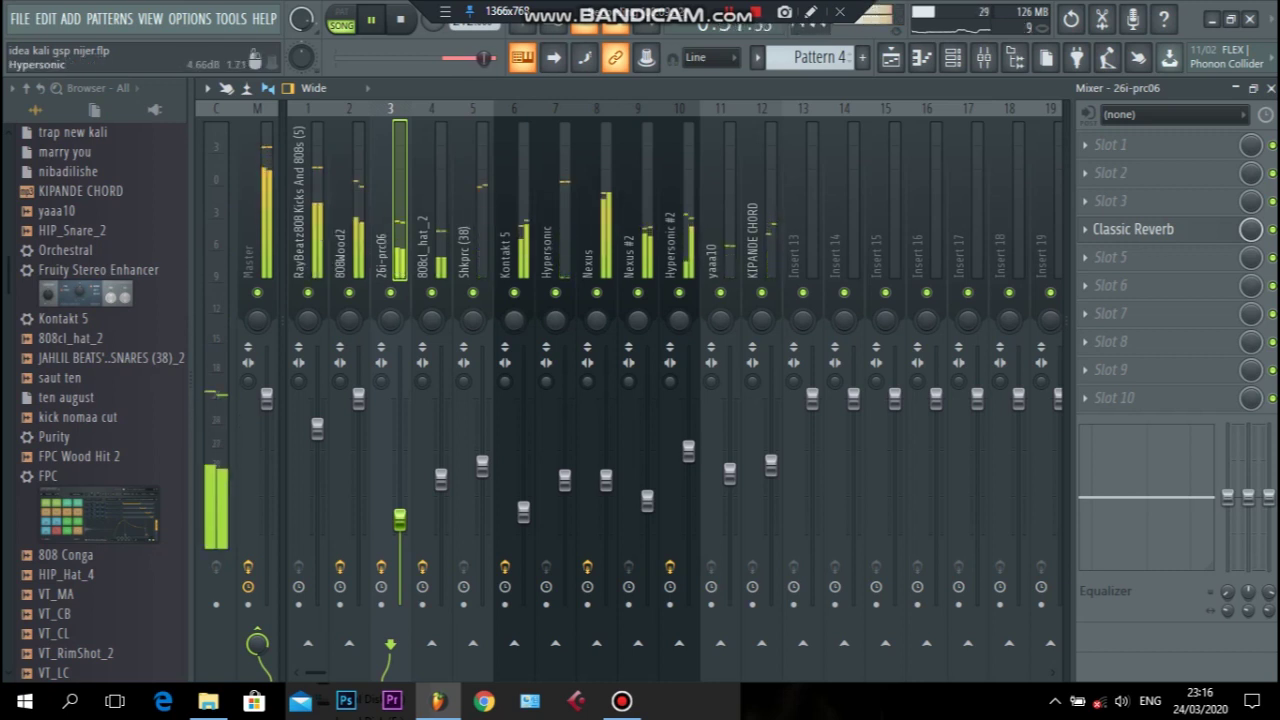
key("space")
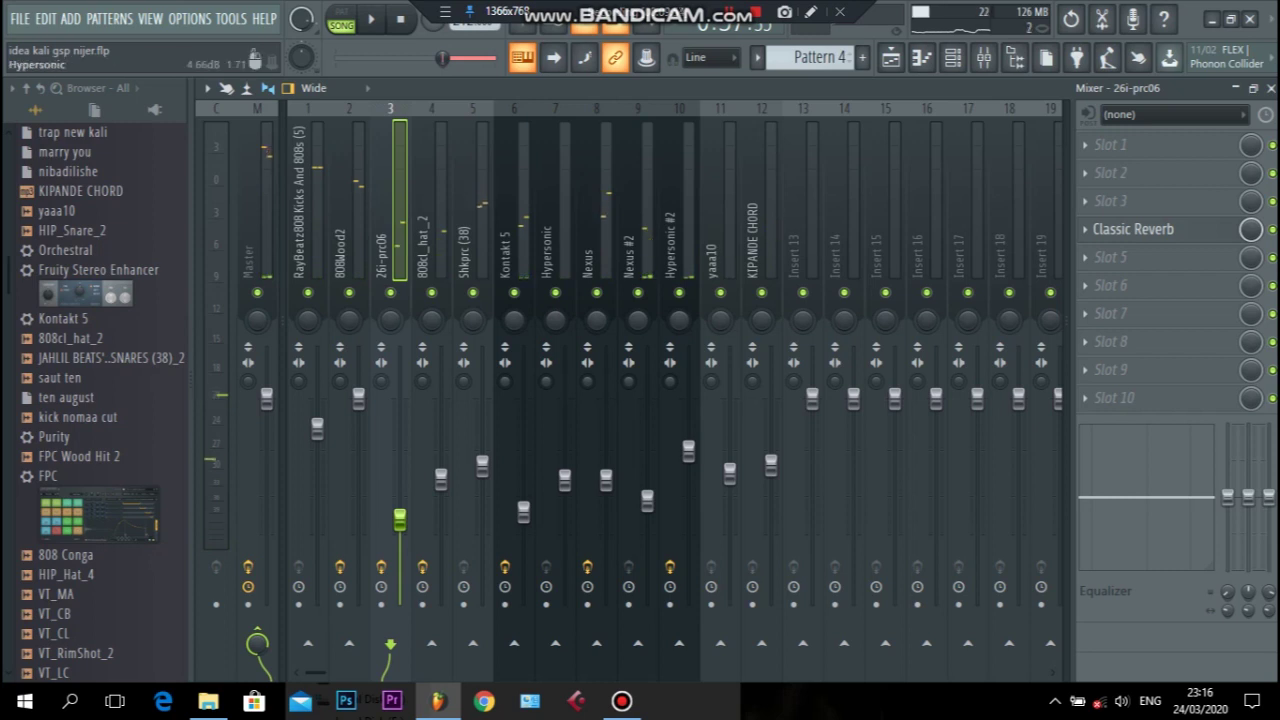